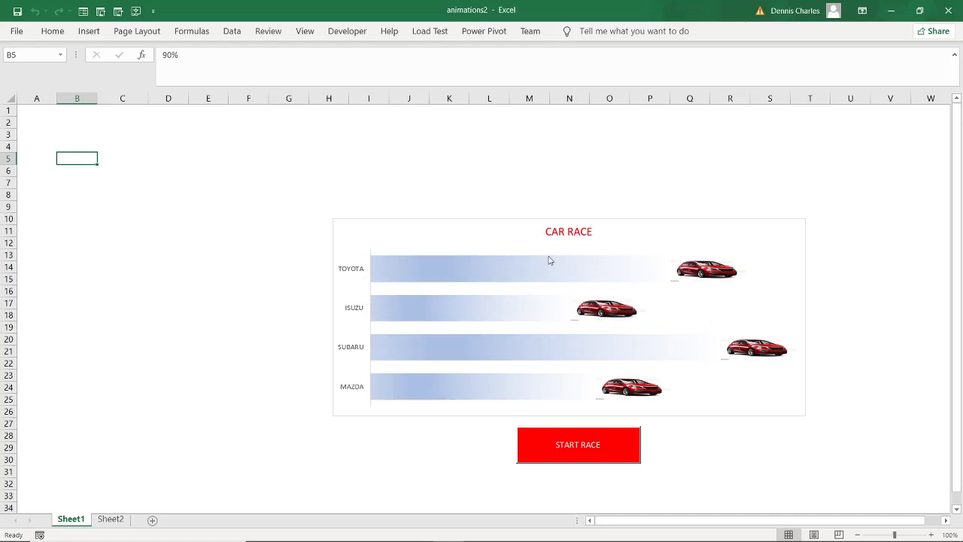
- Run the existing car race animation and check the value held in cell B2
mouse_move(550, 260)
click(549, 447)
click(582, 445)
- In a new workbook, enter headings CAR TYPE, SPEED, SPEED SUPPOORT in A1:C1 and widen column C
key(ctrl+n)
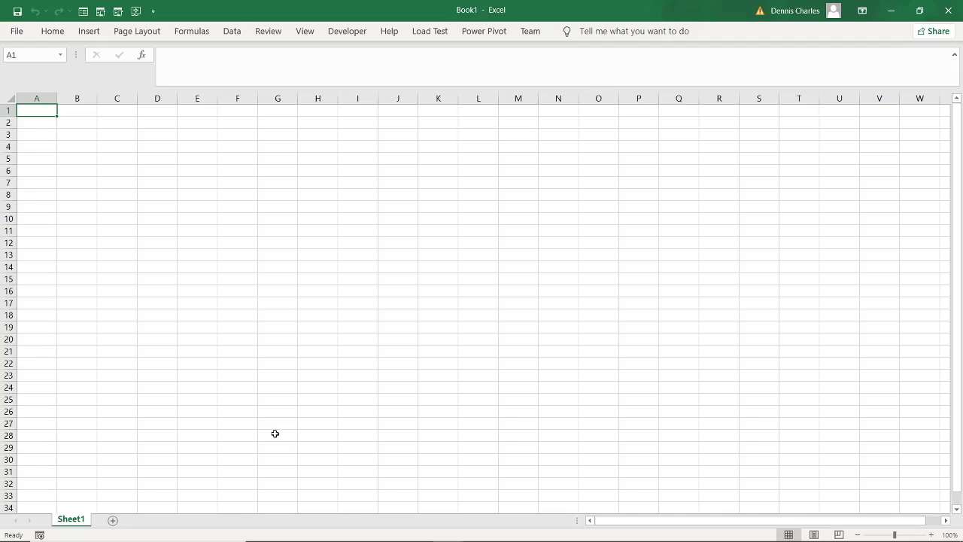
text(car)
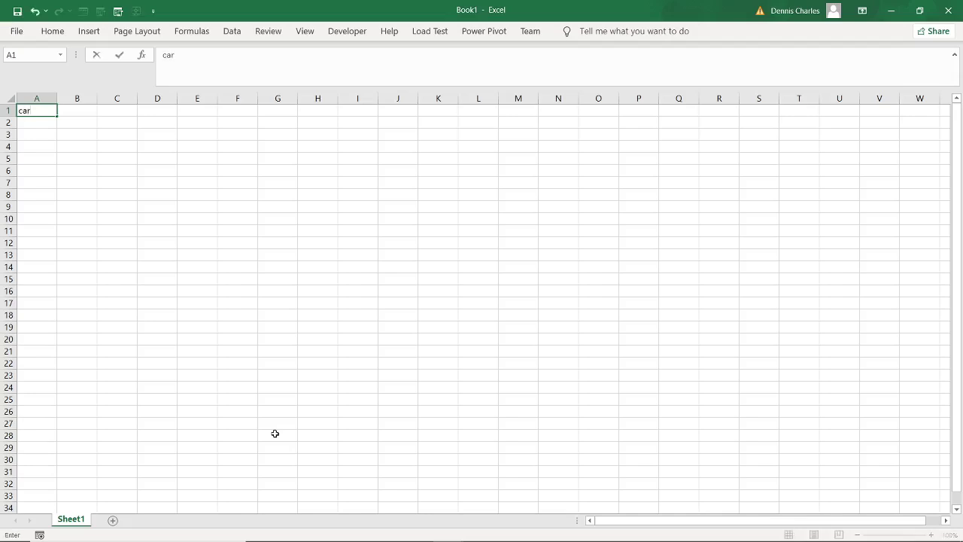
key(BackSpace)
key(BackSpace)
key(BackSpace)
text(CAR T)
text(YPE)
click(69, 111)
text(S)
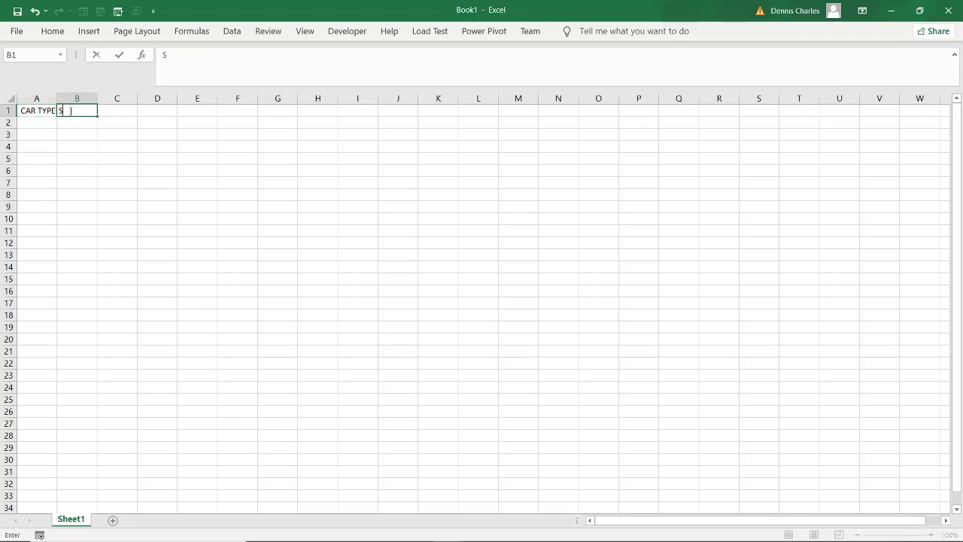
text(PEED)
click(120, 110)
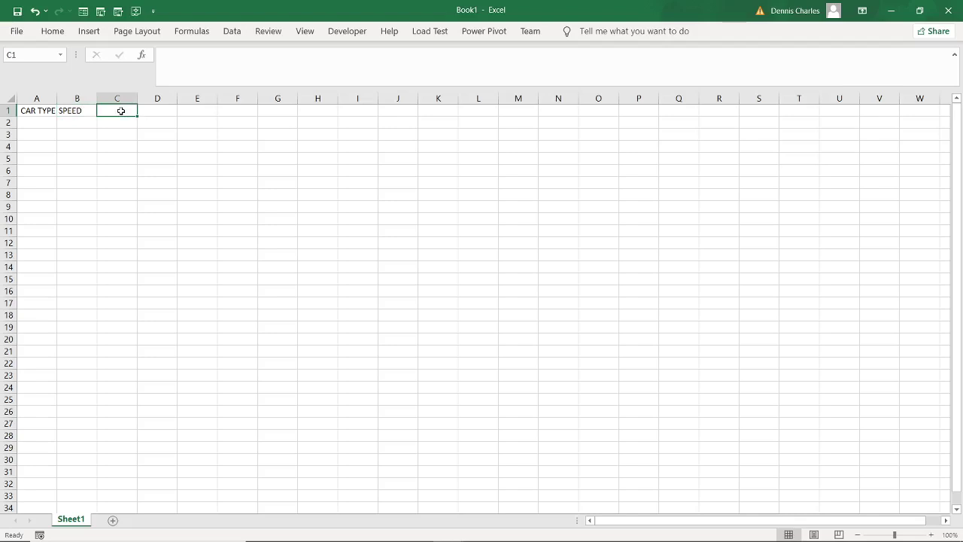
text(SPEE)
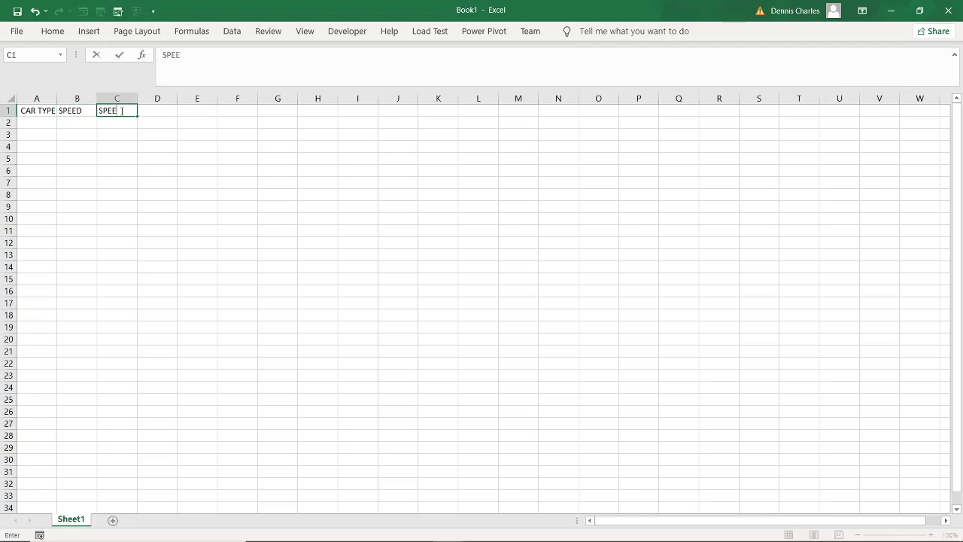
text(D SUP)
text(POORT)
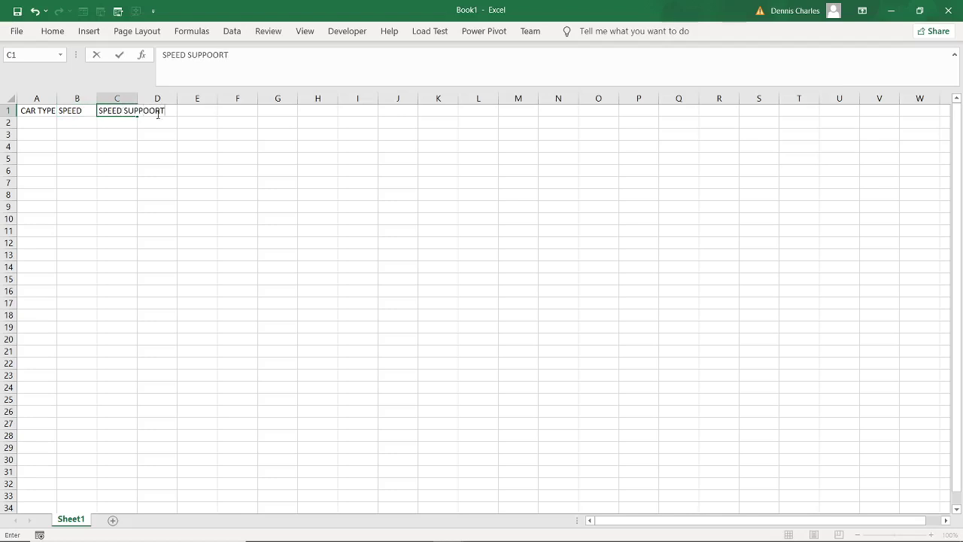
click(148, 124)
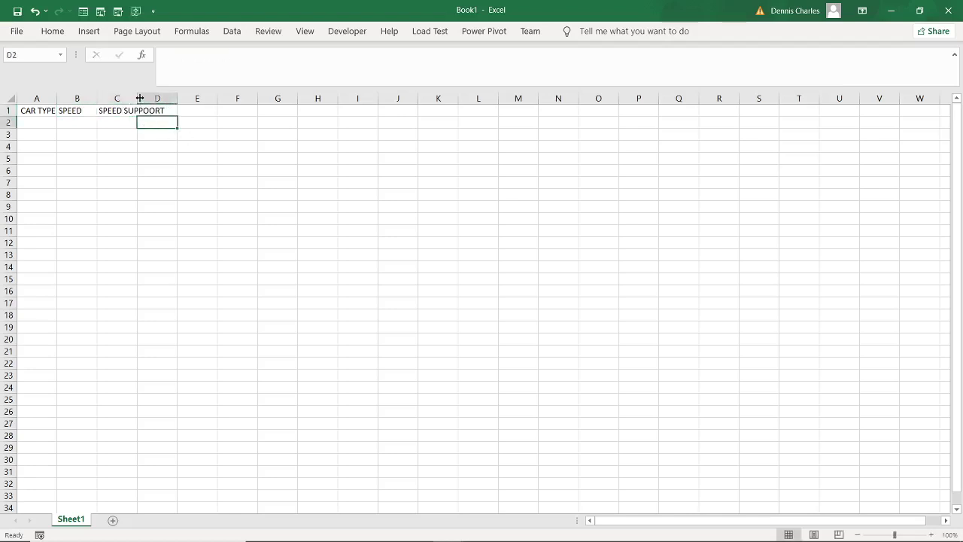
mouse_move(137, 99)
mouse_down()
mouse_move(164, 107)
mouse_move(167, 98)
mouse_up()
- Enter SIZE in D1 and fill 30% down D2:D5
click(177, 111)
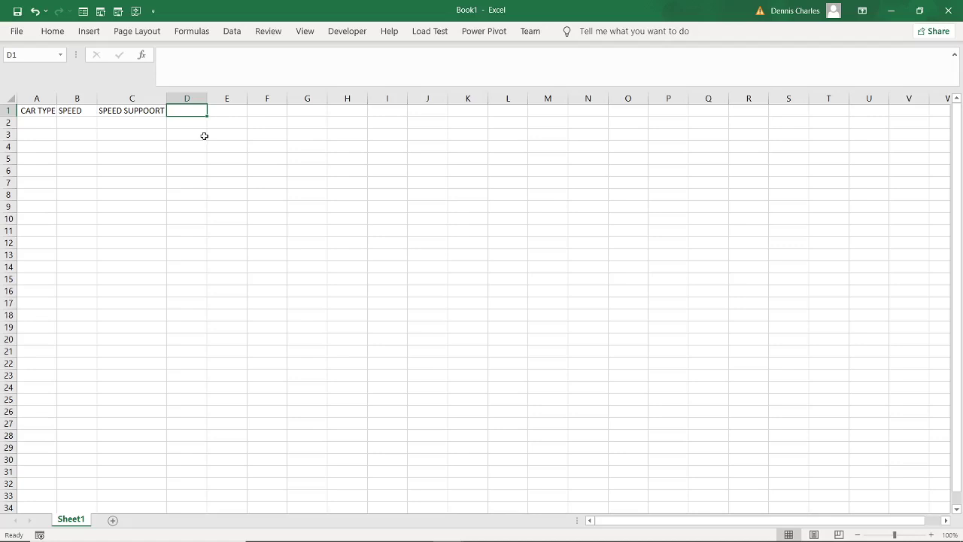
text(S)
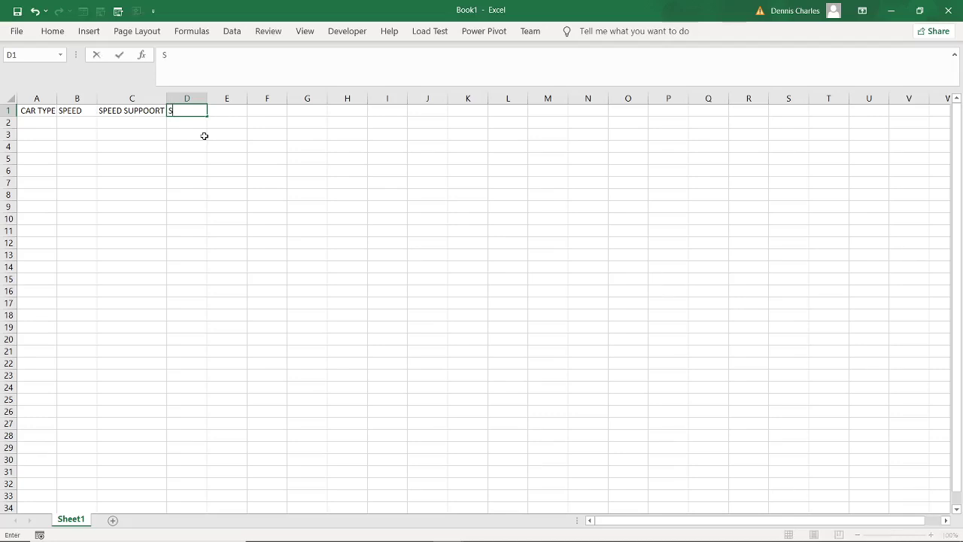
text(IZE)
key(Return)
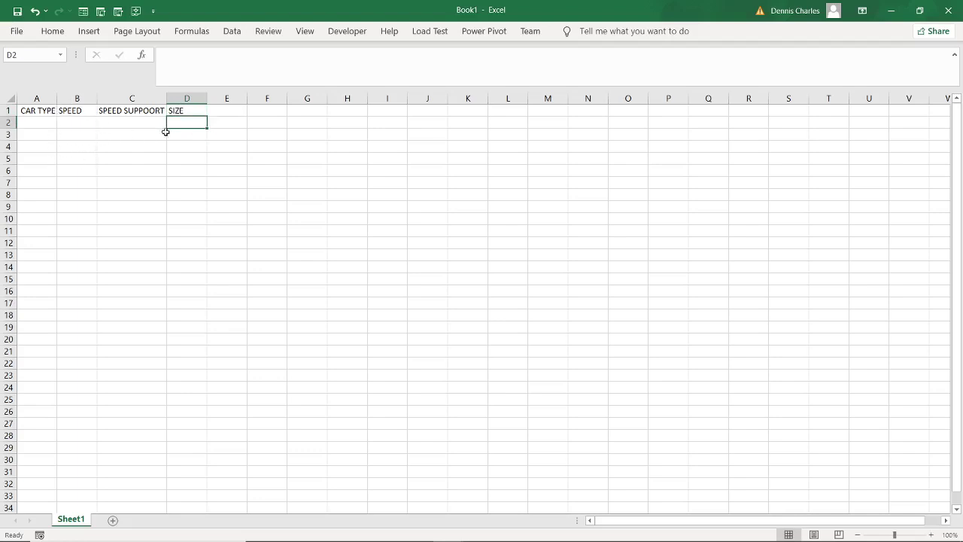
text(20)
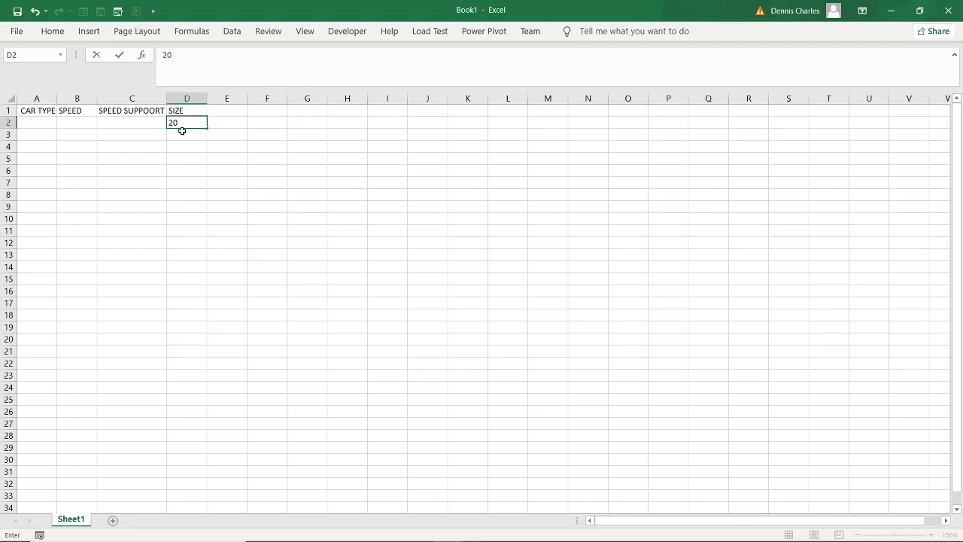
text(%)
click(172, 123)
key(BackSpace)
text(30)
drag(209, 129, 206, 161)
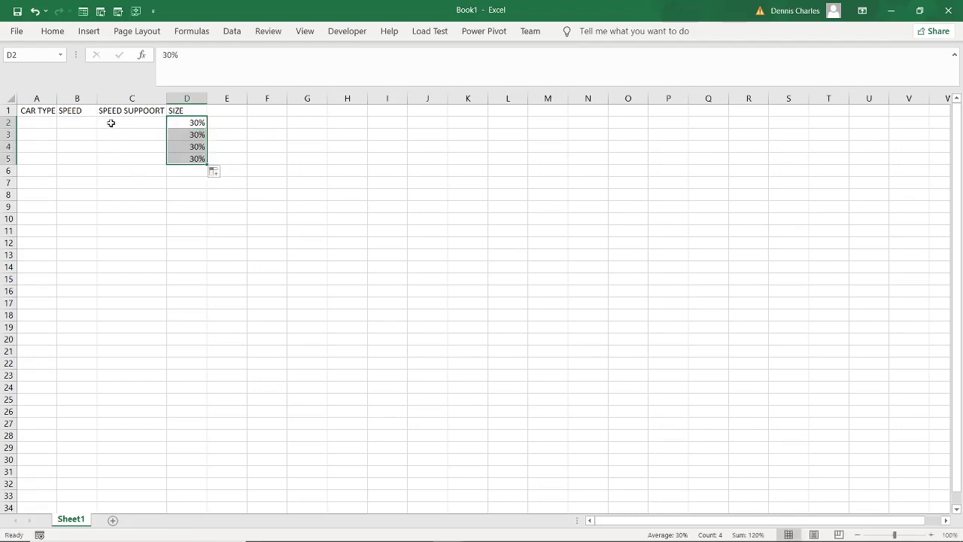
click(77, 123)
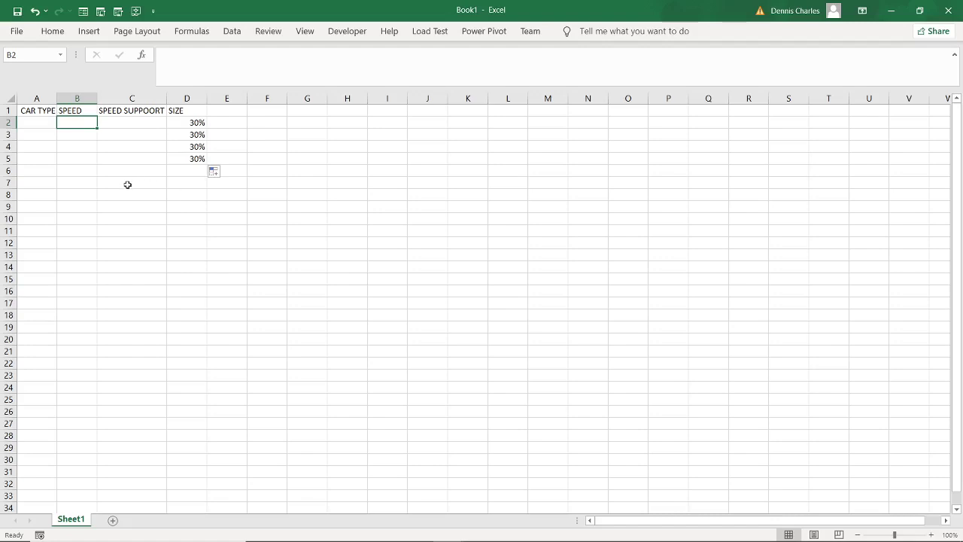
- Enter TOYOTA, ISUZU, SUBARU and MAZDA into cells A2:A5
click(38, 123)
text(T)
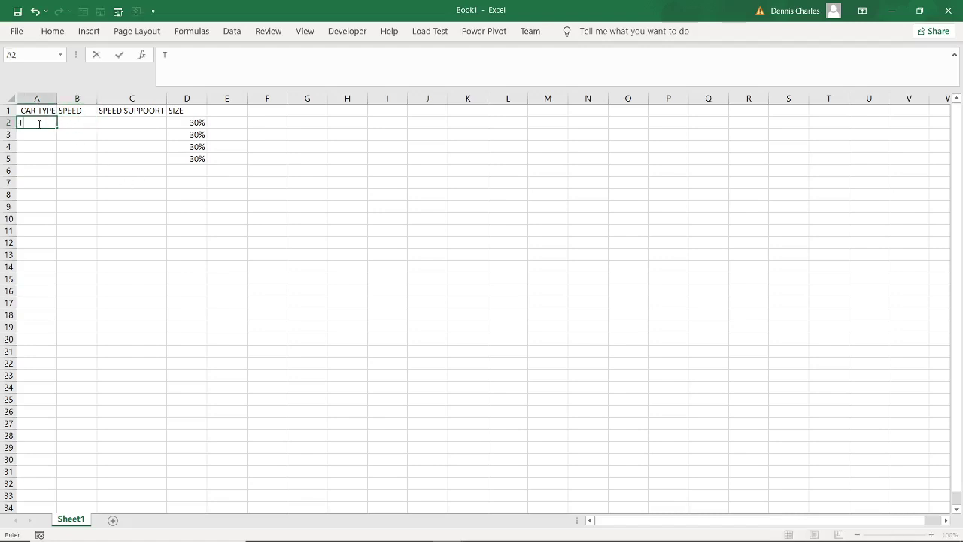
text(OYOTA)
key(Return)
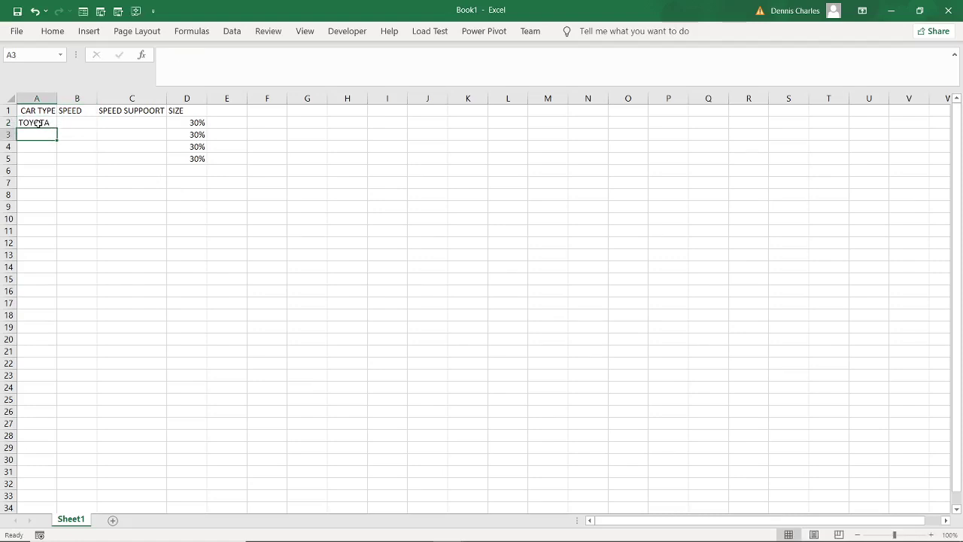
text(ISUZ)
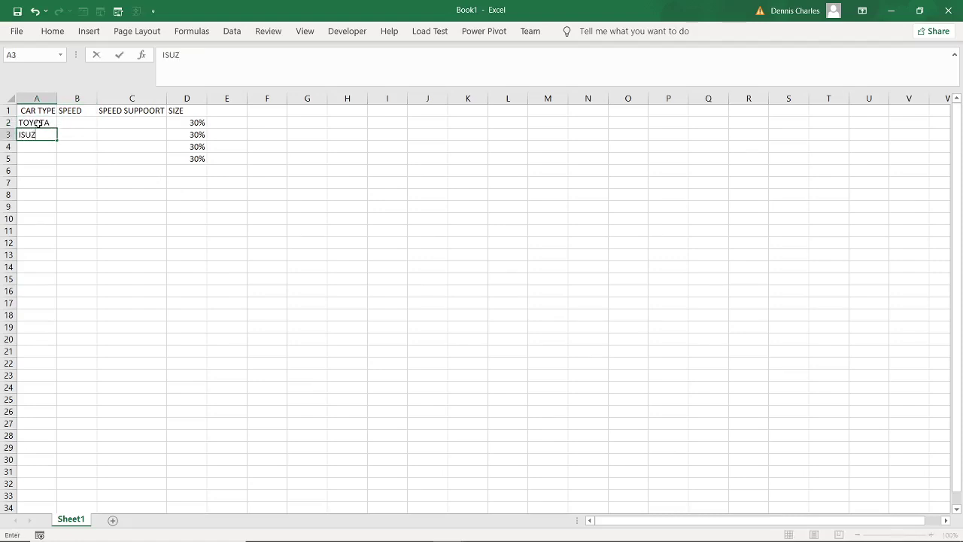
text(U)
key(Return)
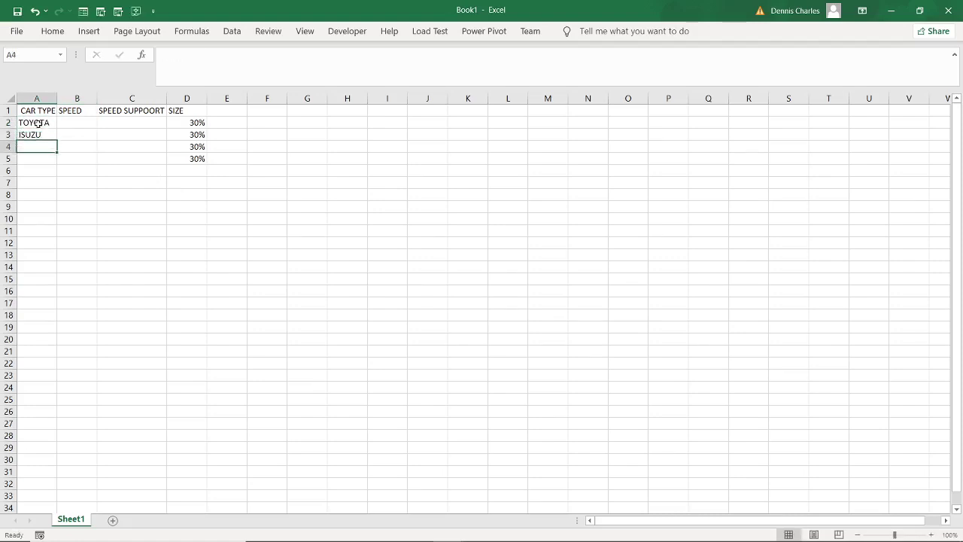
text(SUBA)
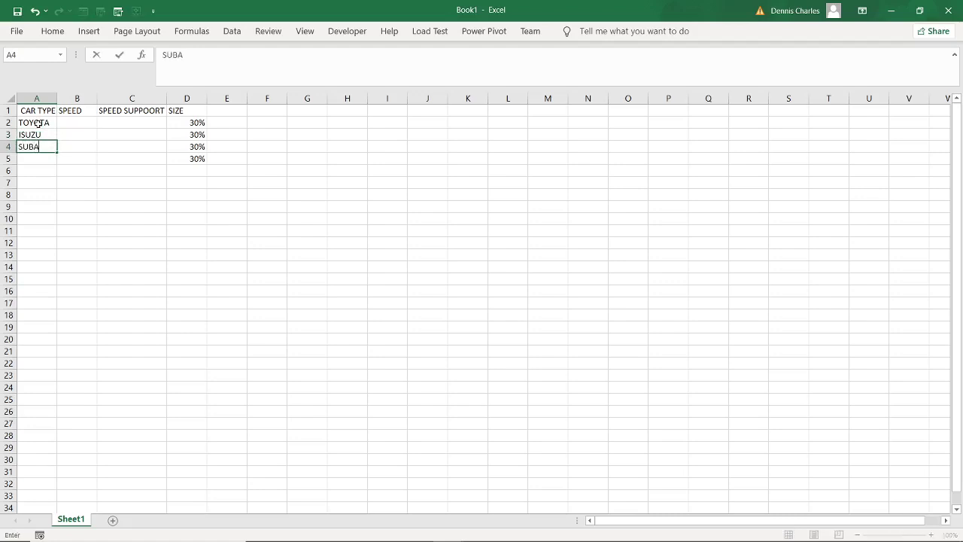
text(RU)
key(Return)
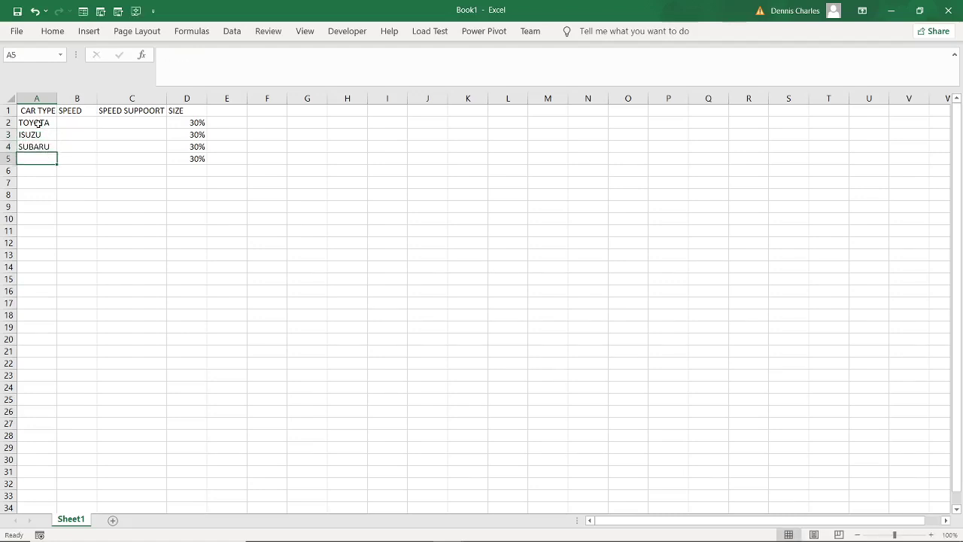
text(MAZD)
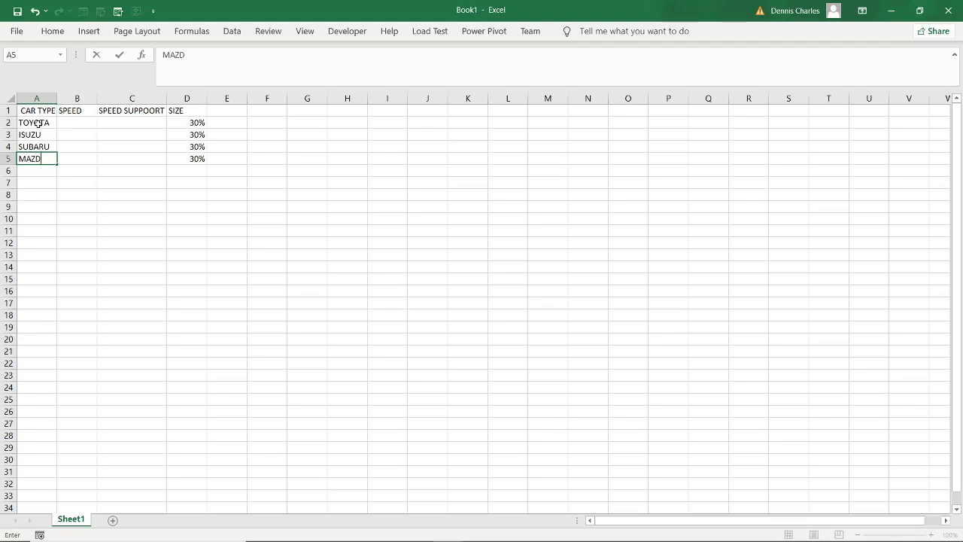
text(A)
click(74, 124)
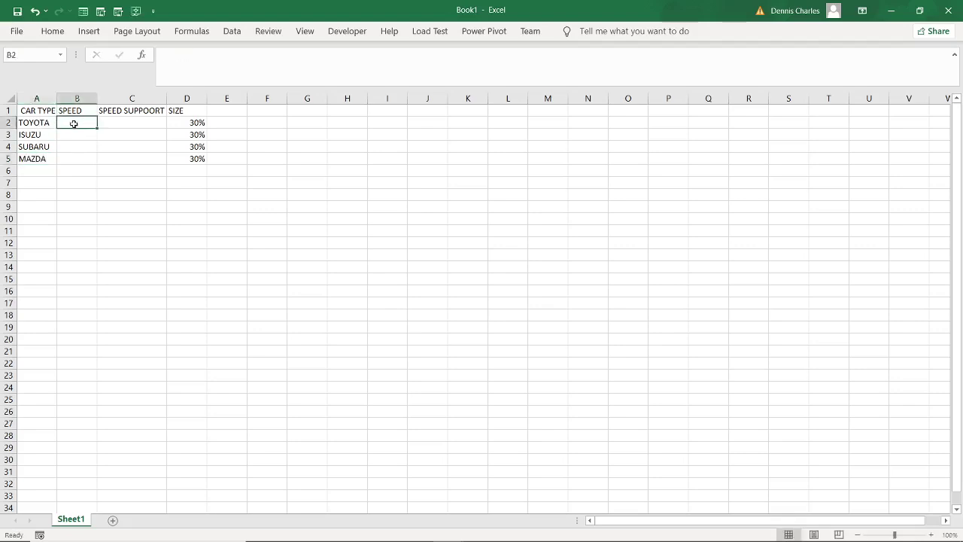
- Enter speeds 80%, 40%, 120% and 100% into B2:B5
text(80)
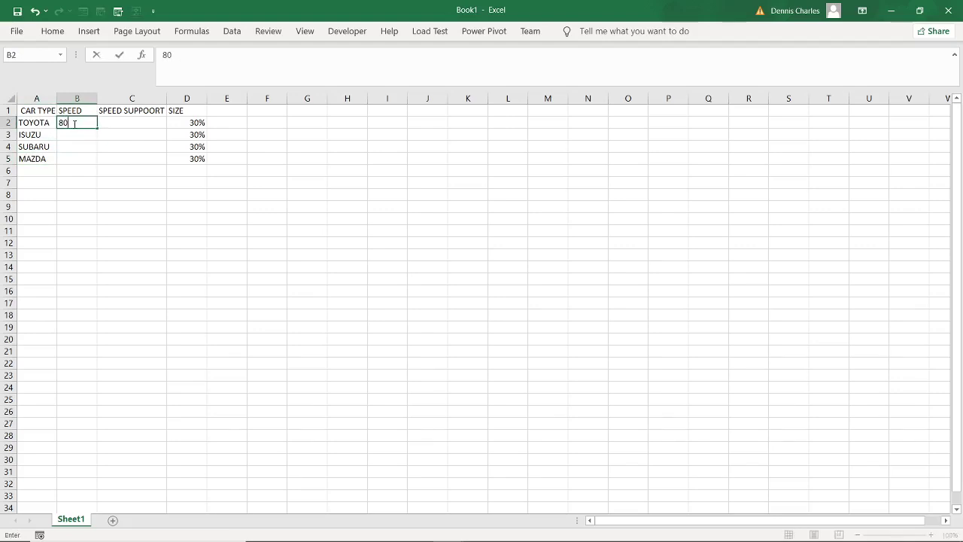
text(%)
click(75, 137)
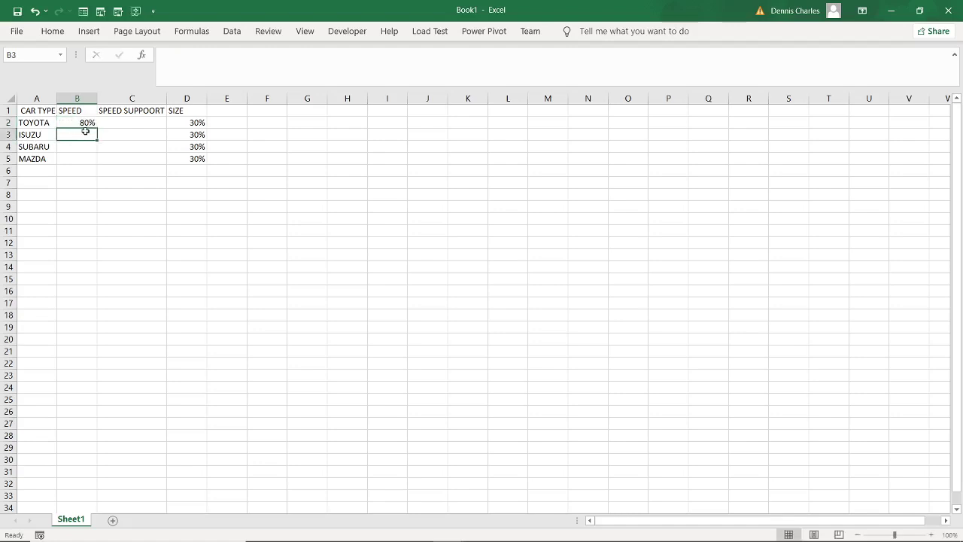
text(4)
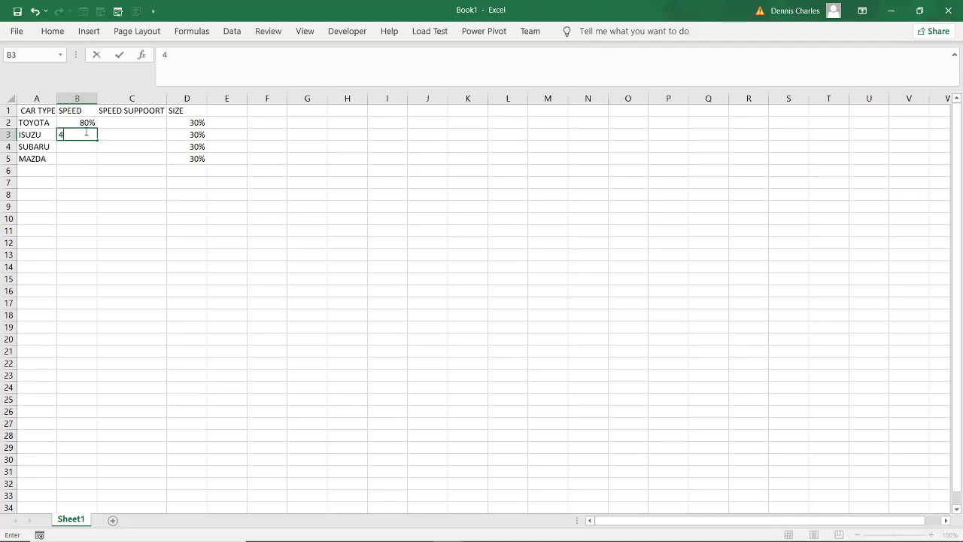
text(0)
text(%)
key(Return)
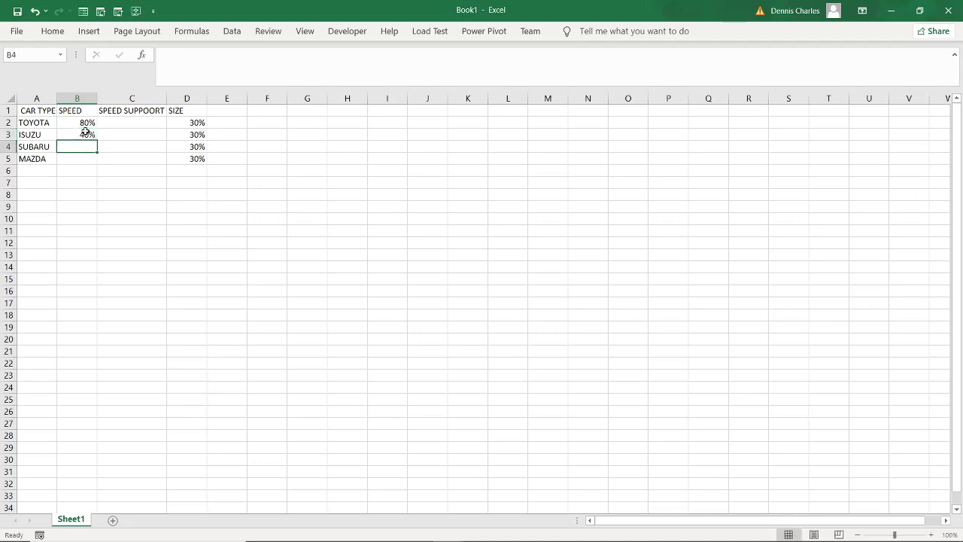
text(12)
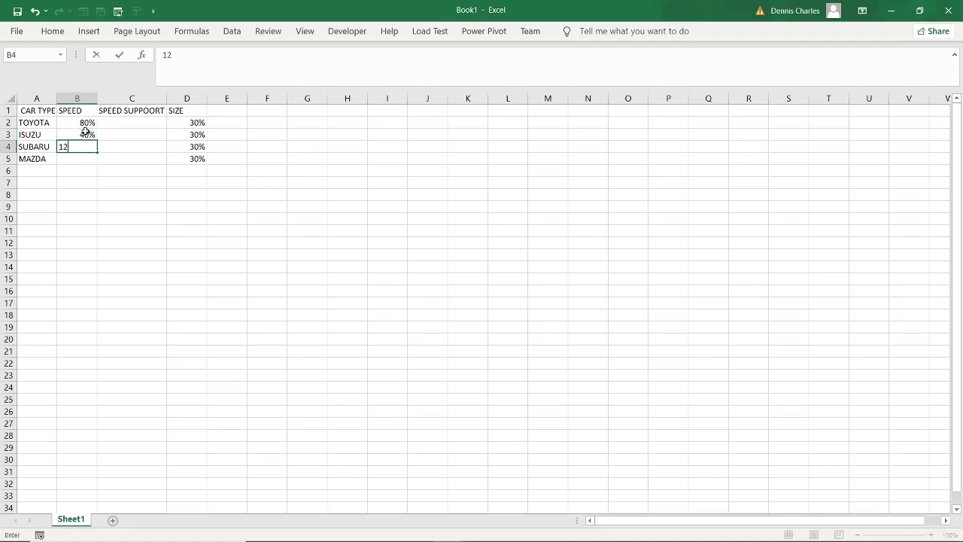
text(0)
text(%)
click(77, 159)
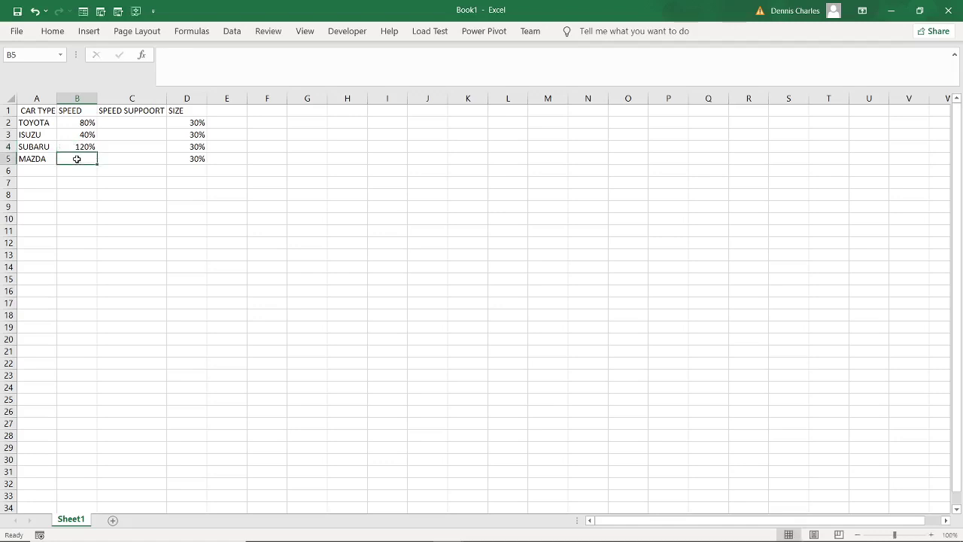
text(100)
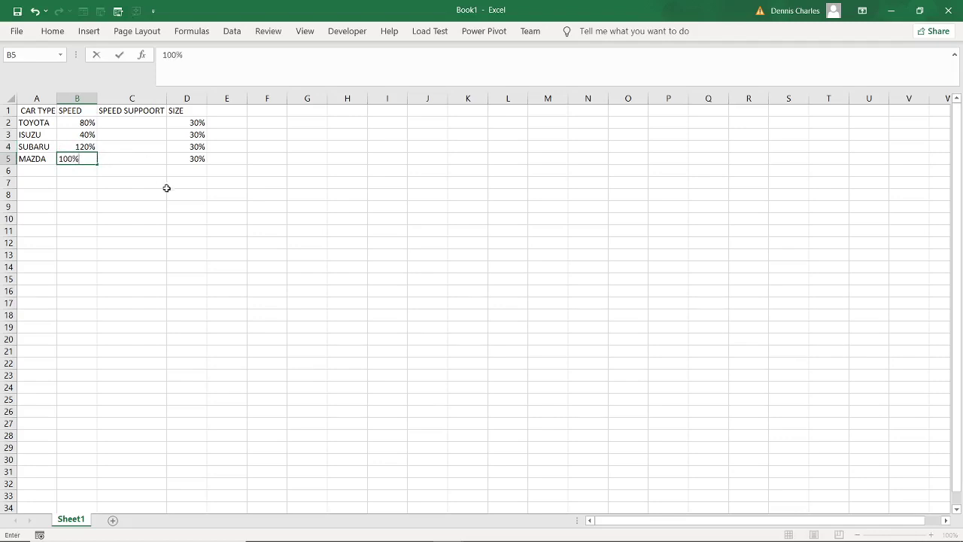
click(145, 204)
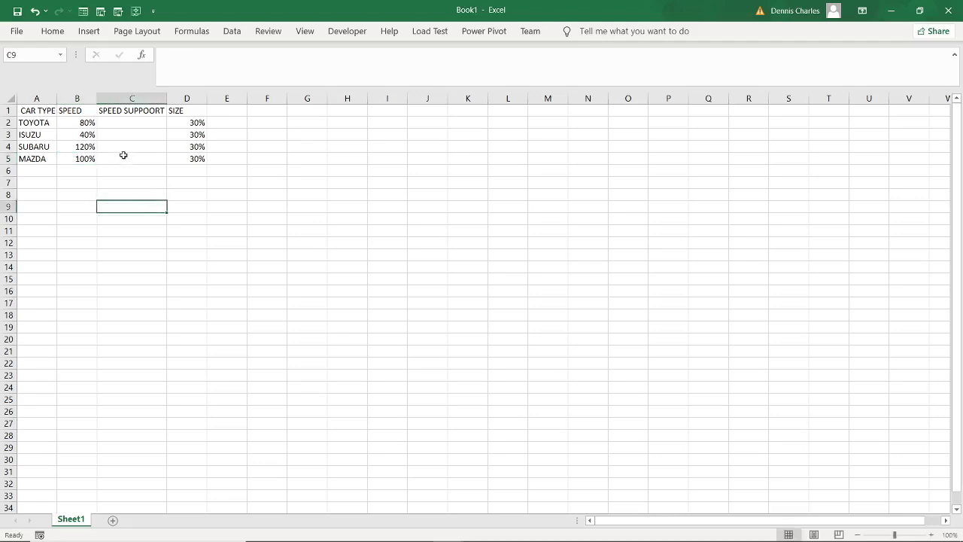
- Copy the speeds in B2:B5 and paste them into C2:C5
drag(74, 124, 79, 158)
right_click(83, 144)
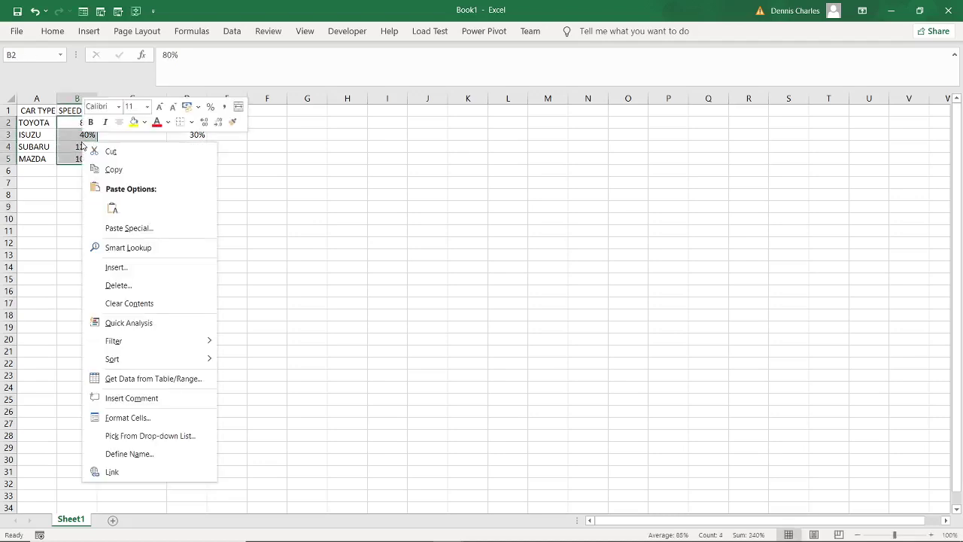
click(115, 170)
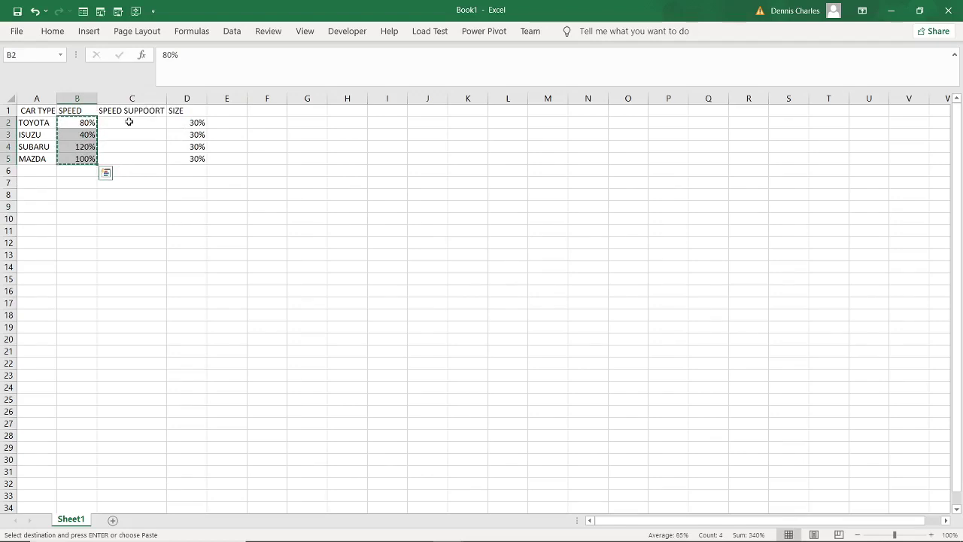
click(129, 123)
key(ctrl+v)
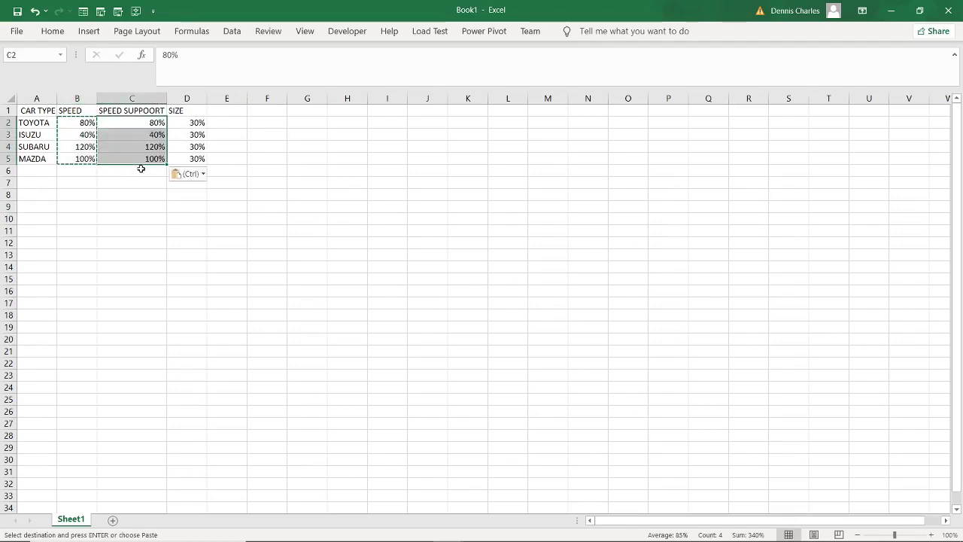
click(243, 140)
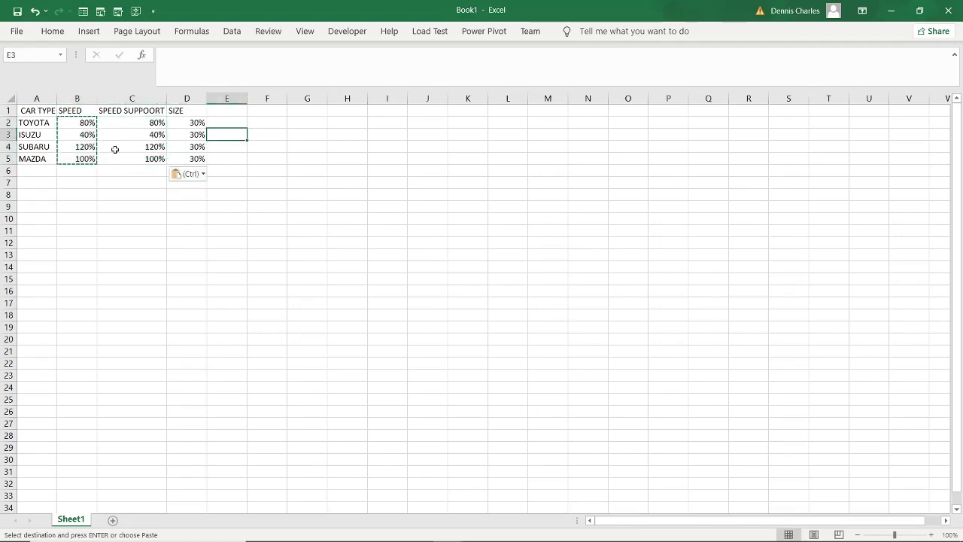
- Try selecting the SPEED, SPEED SUPPOORT and SIZE ranges, ending with B2:B5 selected
click(119, 198)
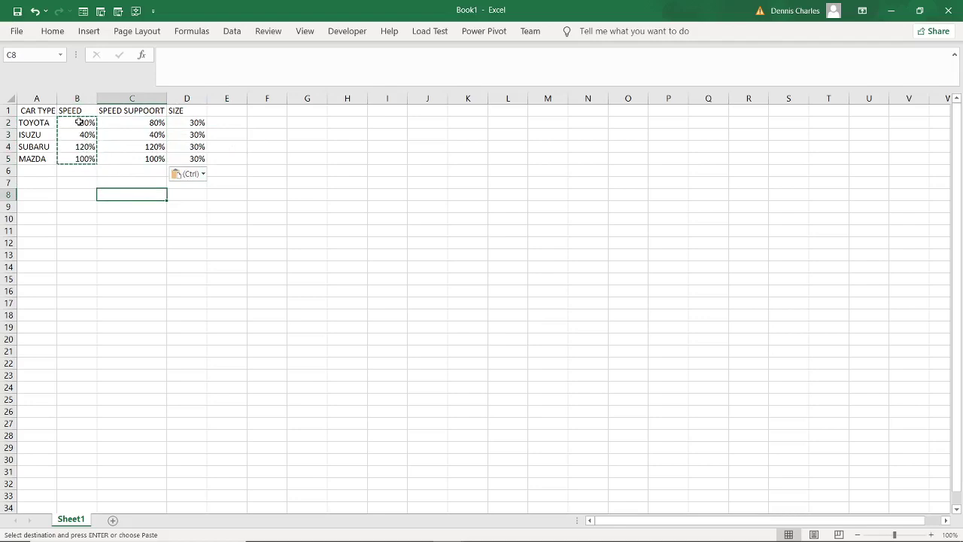
drag(79, 122, 82, 160)
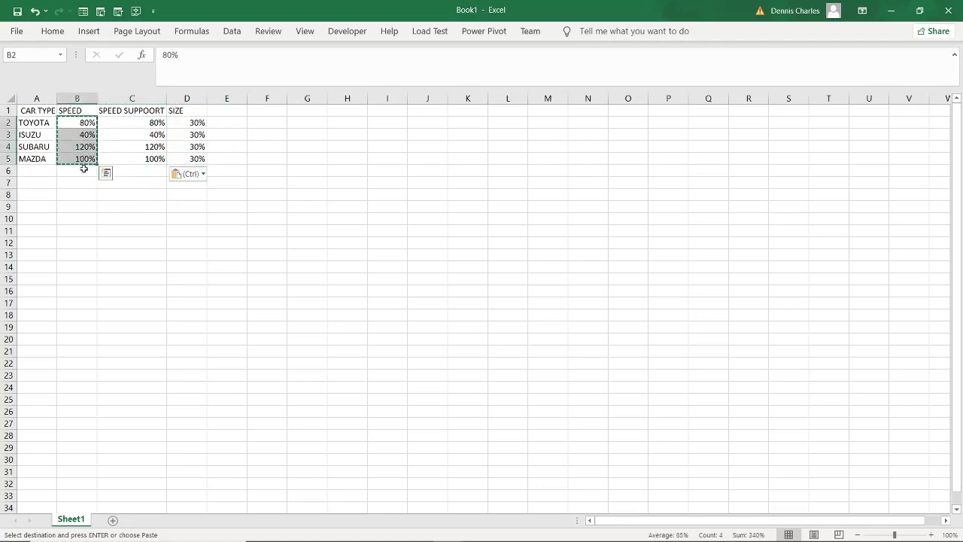
ctrl+drag(145, 123, 148, 157)
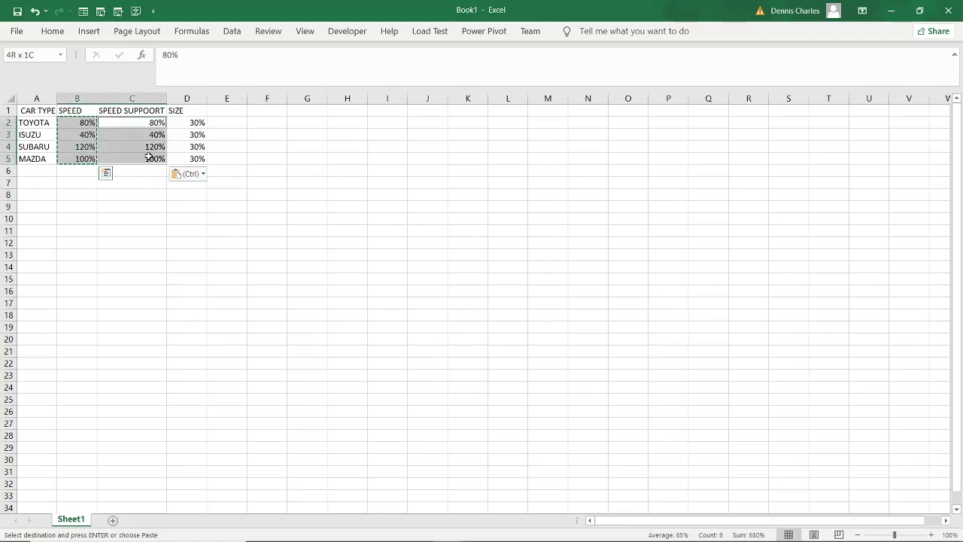
ctrl+click(189, 121)
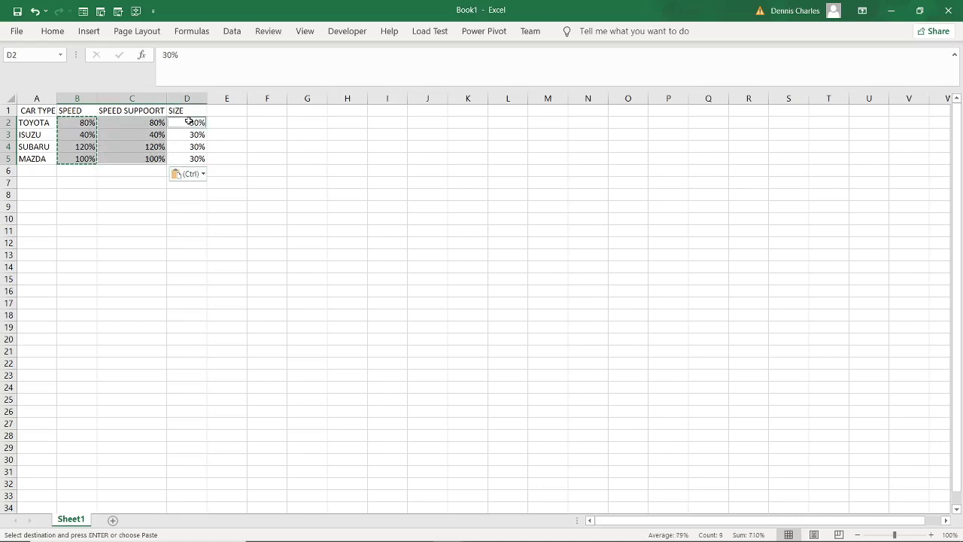
click(138, 144)
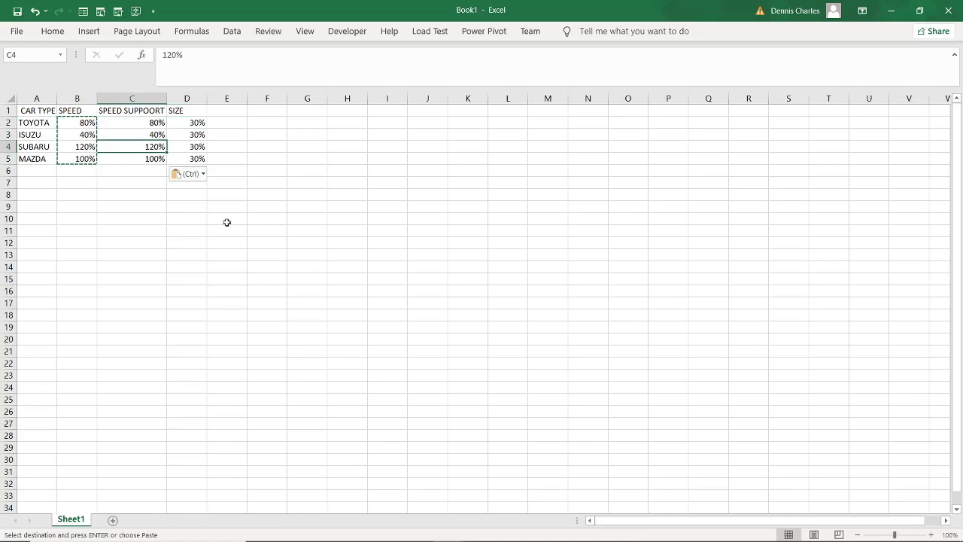
drag(86, 123, 88, 158)
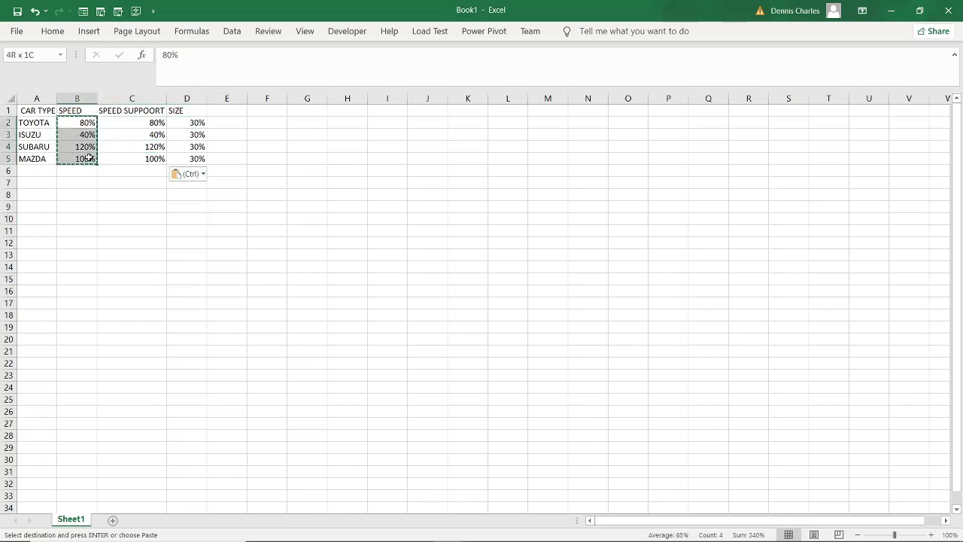
- Select A2:A5 together with C2:D5 and insert a 2-D stacked bar chart
click(133, 217)
drag(38, 122, 38, 157)
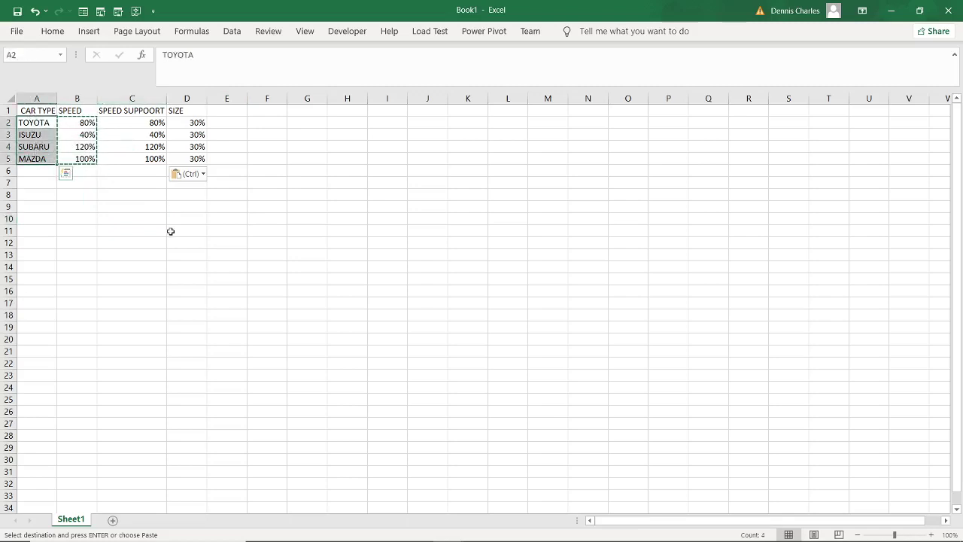
drag(150, 123, 152, 158)
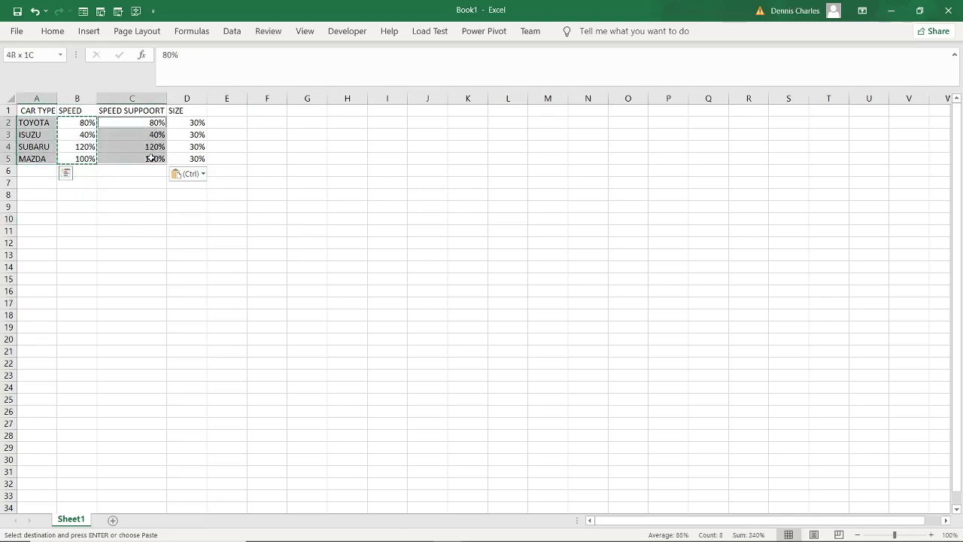
ctrl+drag(191, 122, 191, 160)
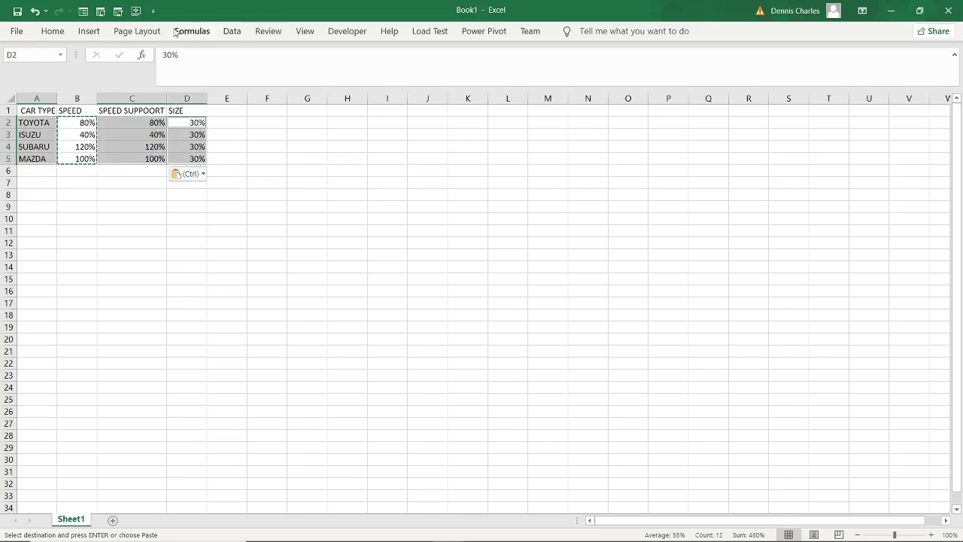
click(88, 34)
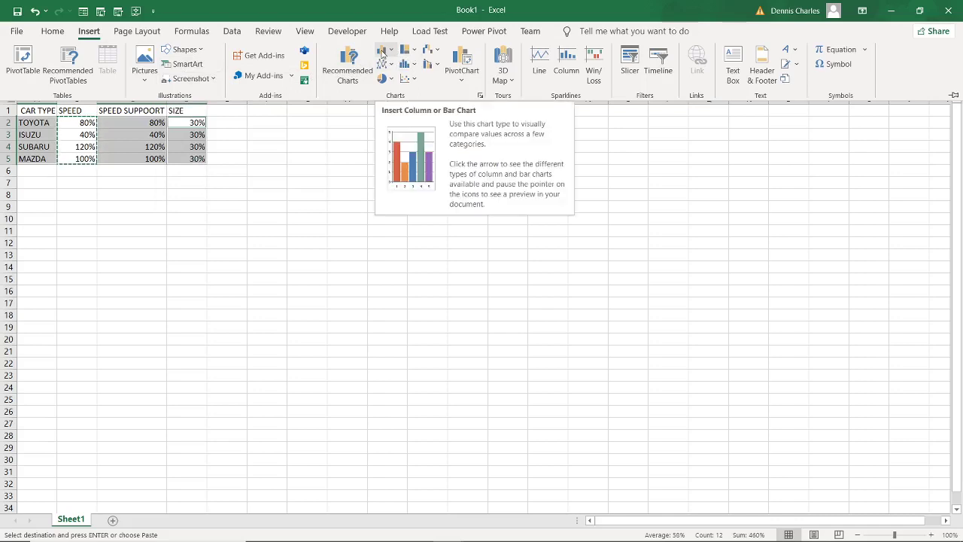
click(385, 51)
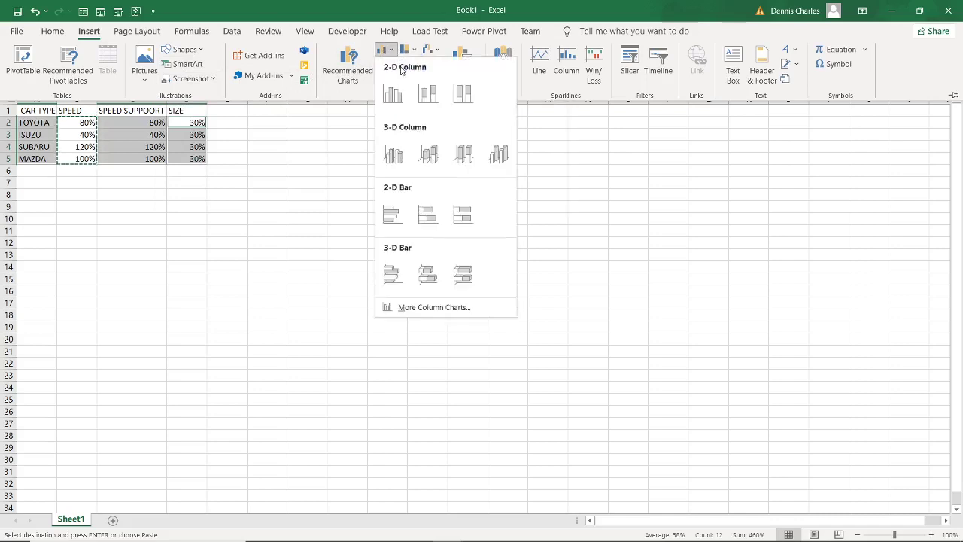
click(427, 215)
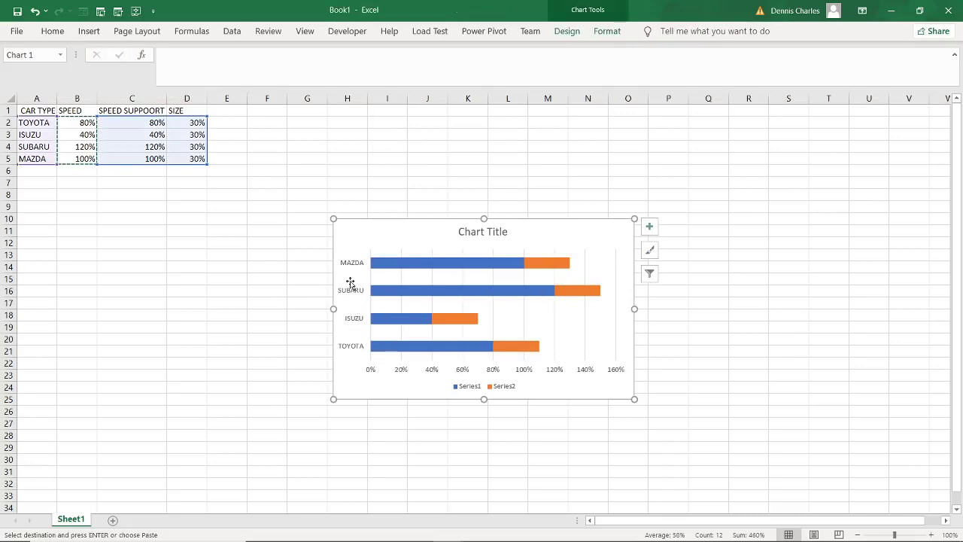
click(724, 303)
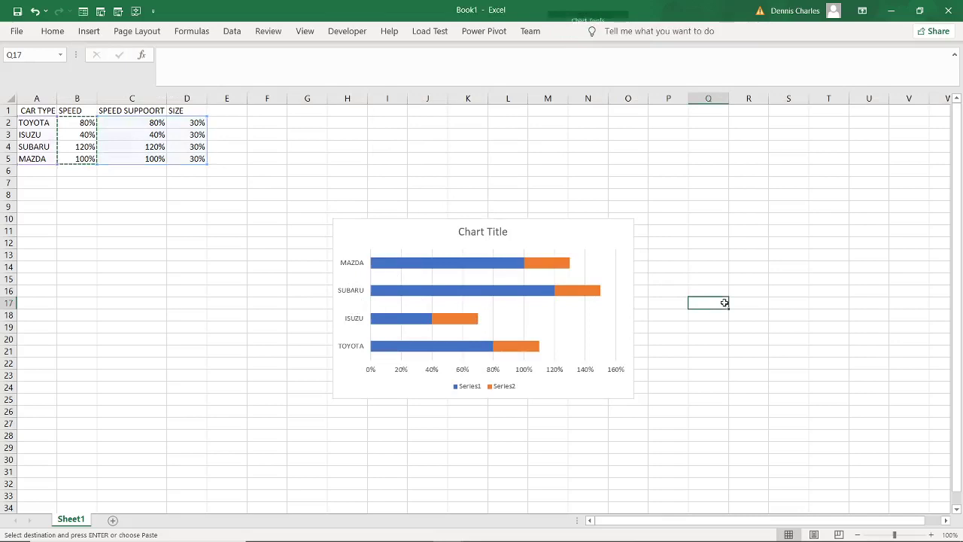
- Set the car-name axis to categories in reverse order so TOYOTA is on top
click(356, 291)
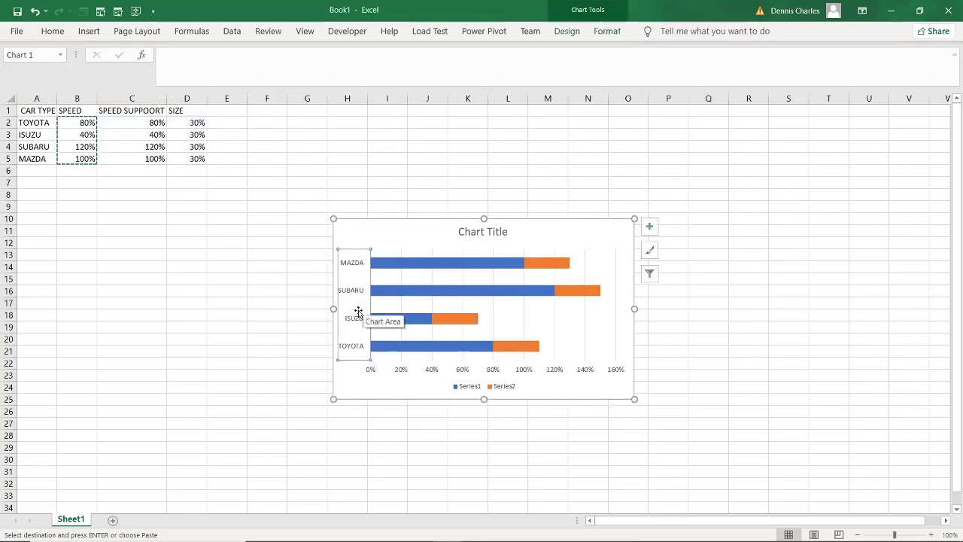
right_click(351, 310)
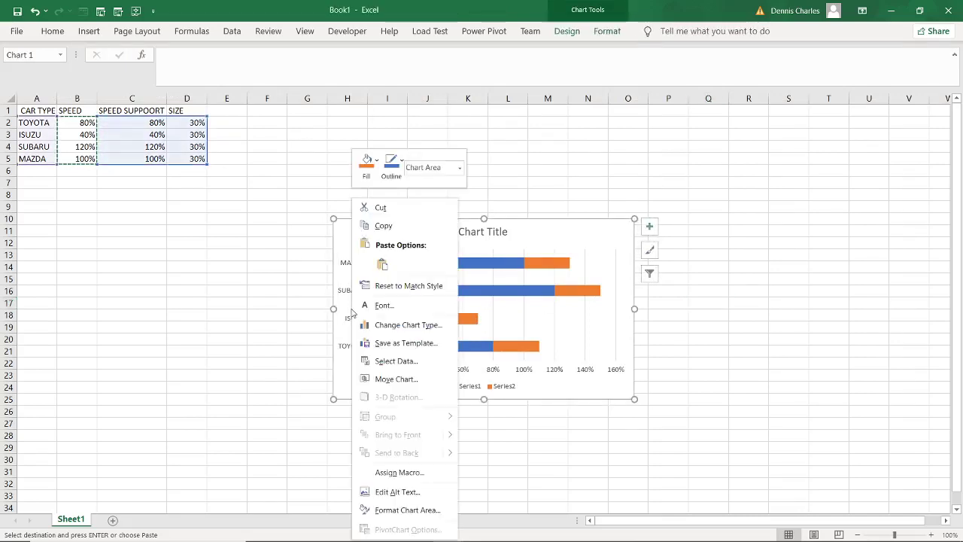
click(413, 515)
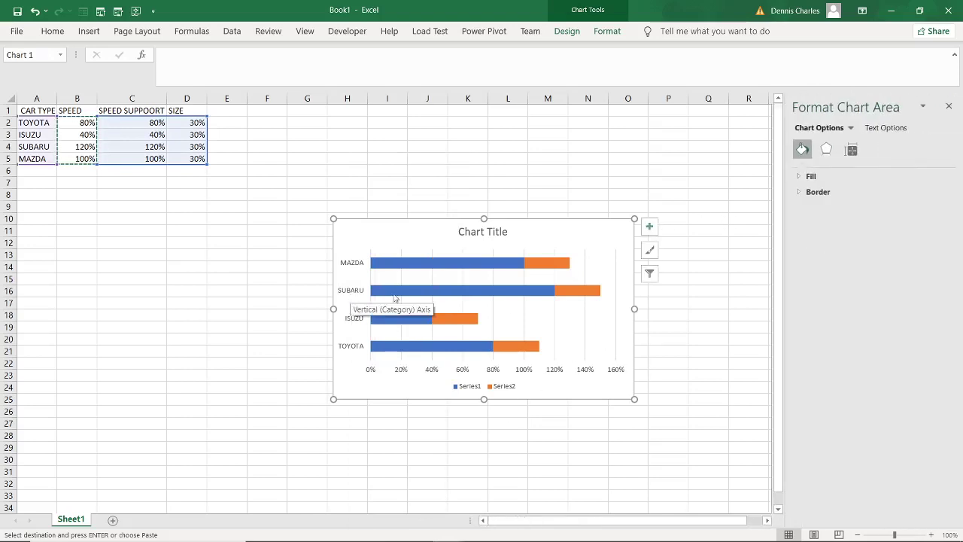
click(949, 106)
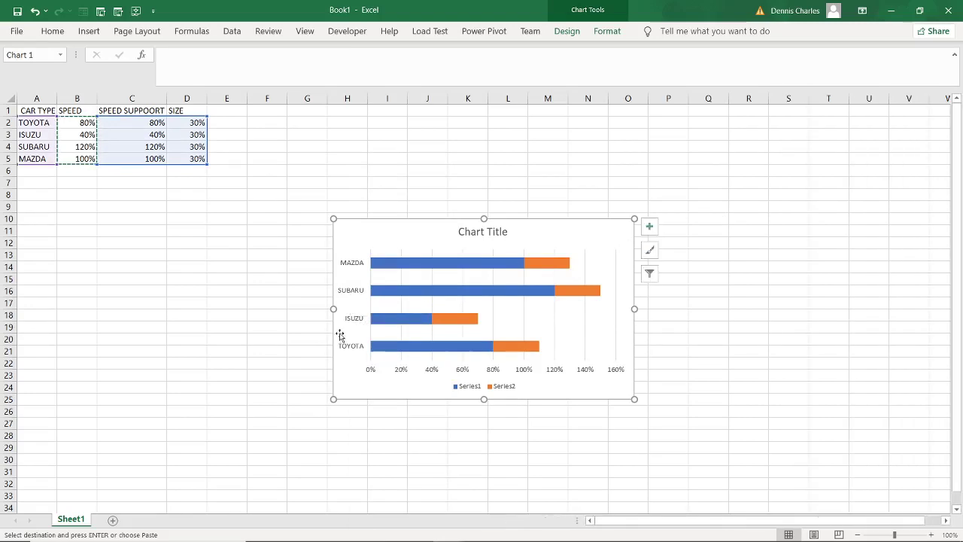
click(354, 319)
right_click(353, 325)
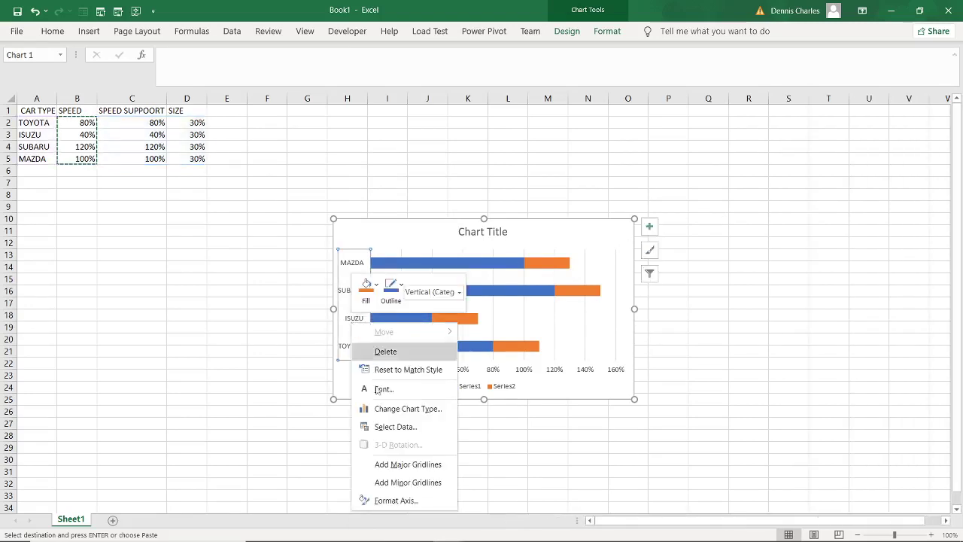
click(395, 500)
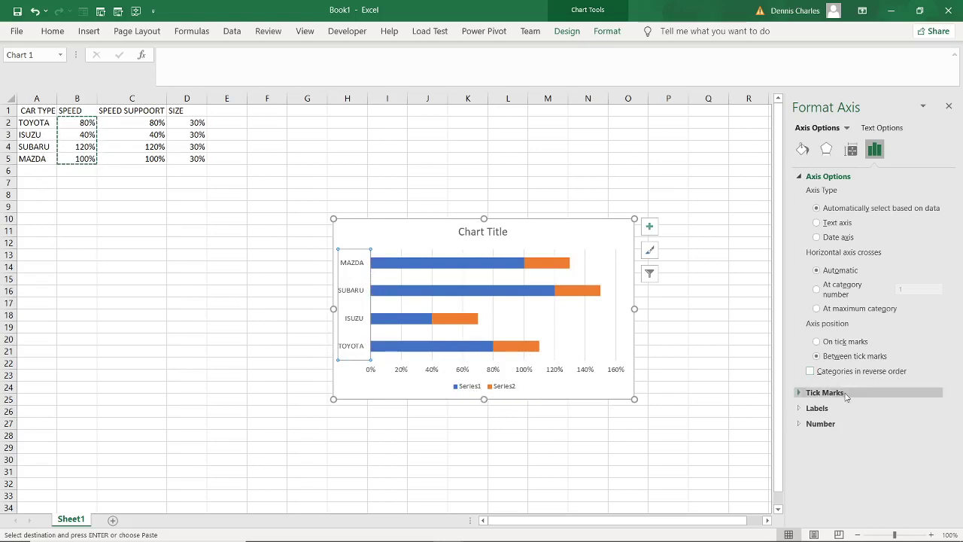
click(811, 371)
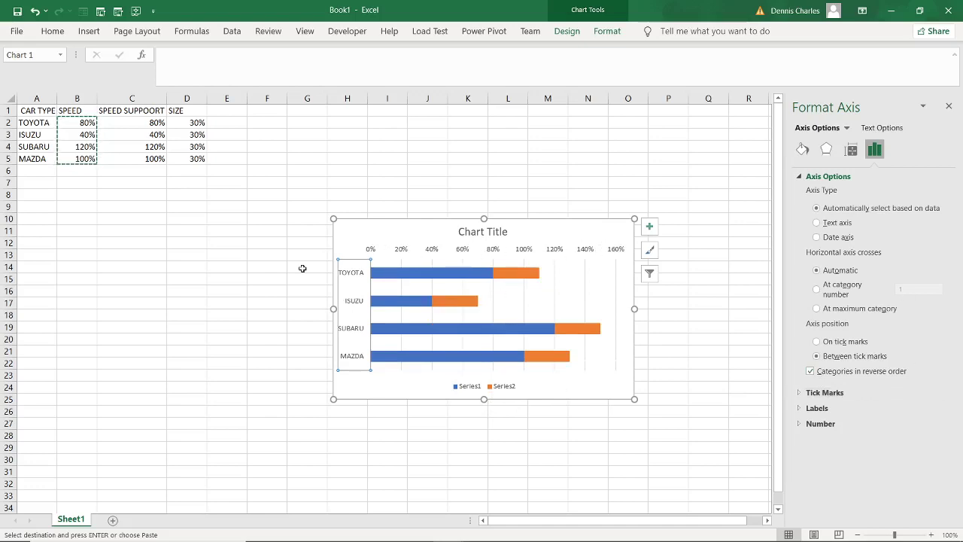
click(948, 107)
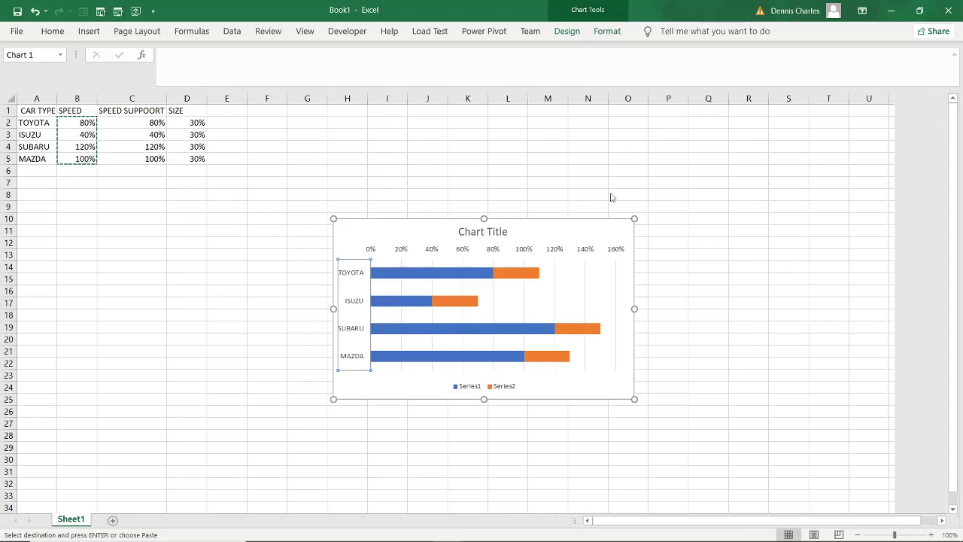
- Set the percentage axis to minimum 0, maximum 1.7 and major unit 0.4
right_click(457, 252)
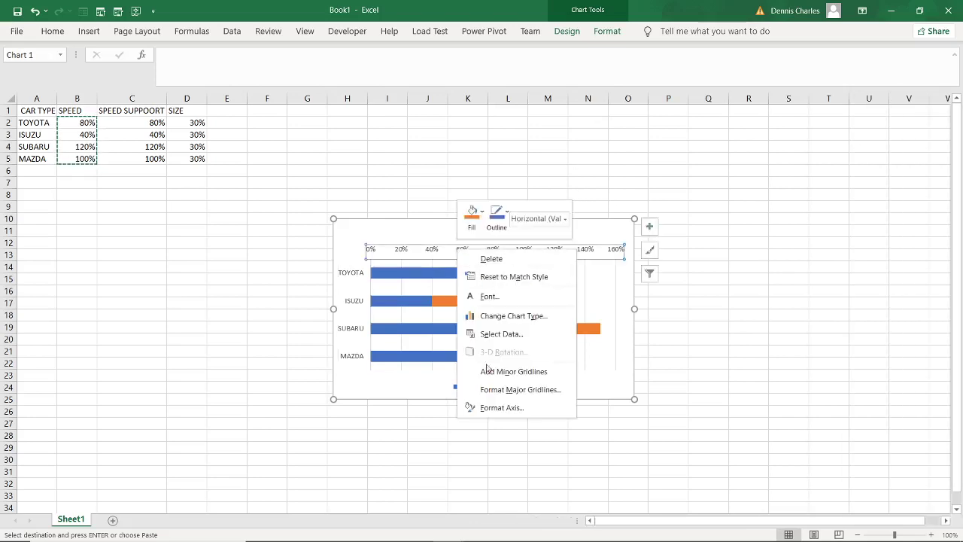
click(498, 408)
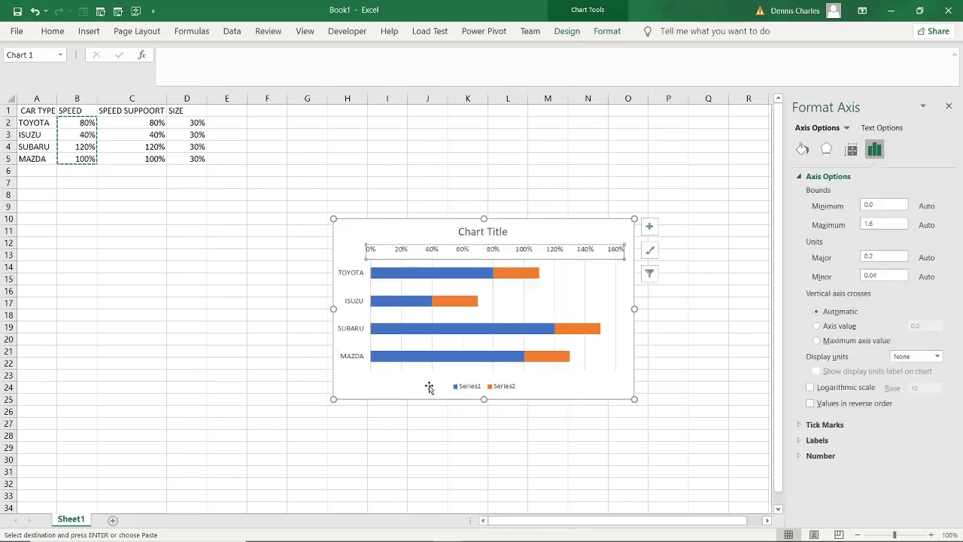
click(879, 206)
click(887, 223)
click(895, 207)
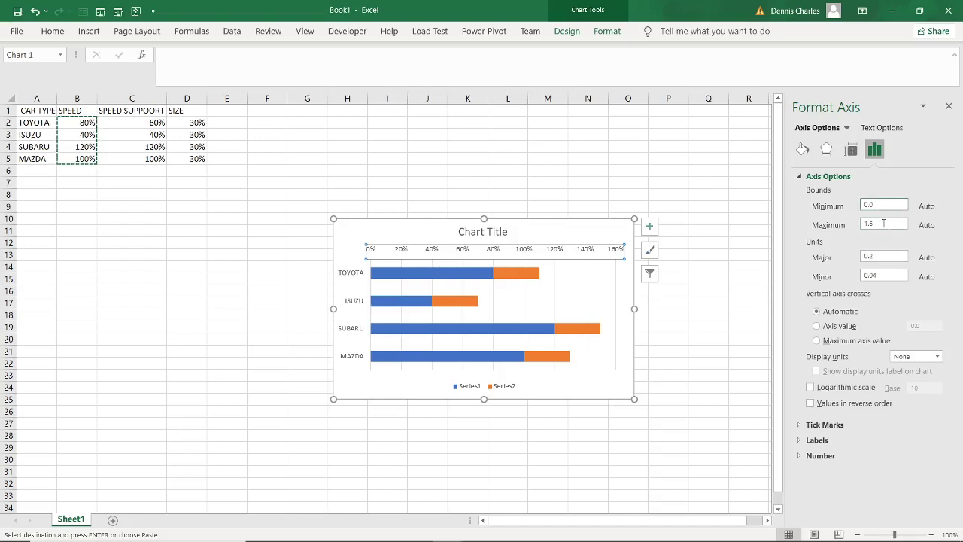
click(884, 223)
text(1.7)
click(892, 256)
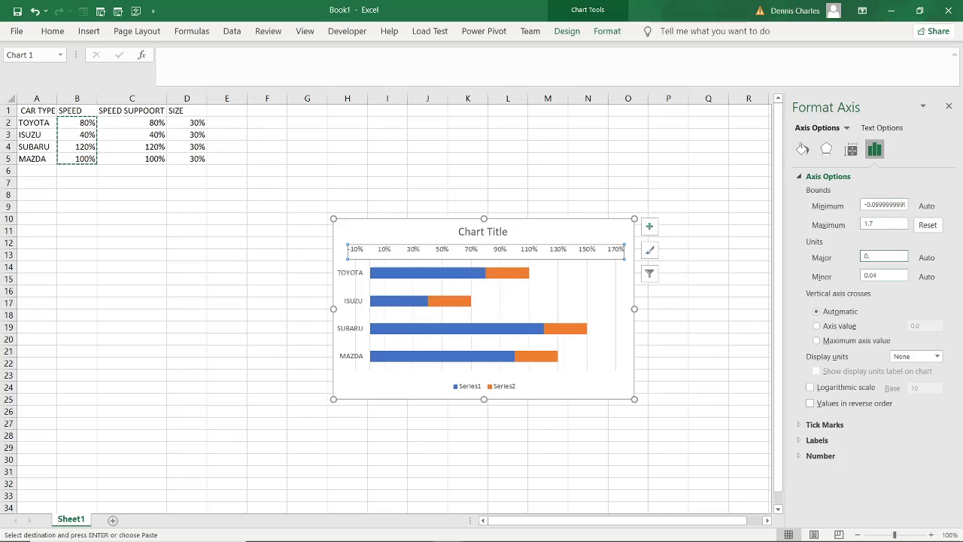
click(891, 274)
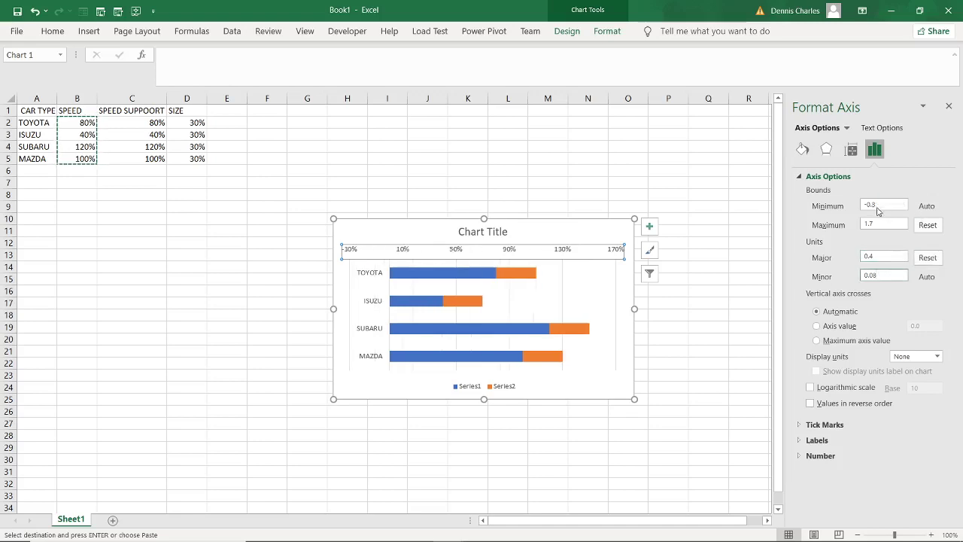
click(878, 205)
text(0)
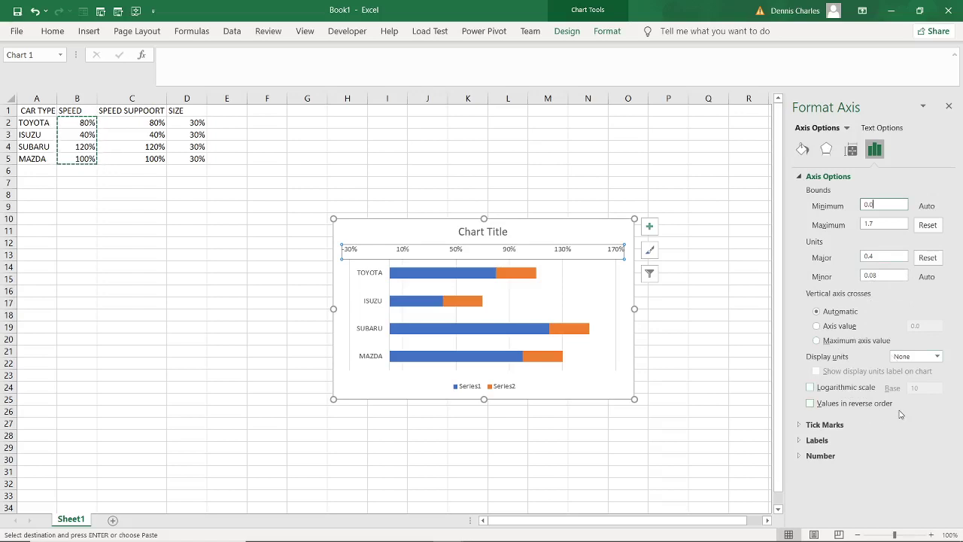
click(949, 106)
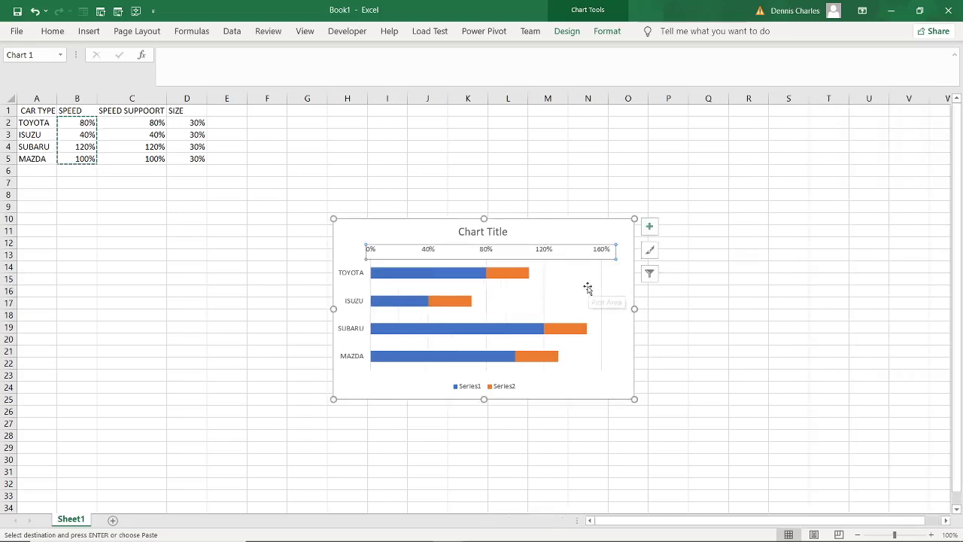
- Hide the chart legend and gridlines
click(649, 232)
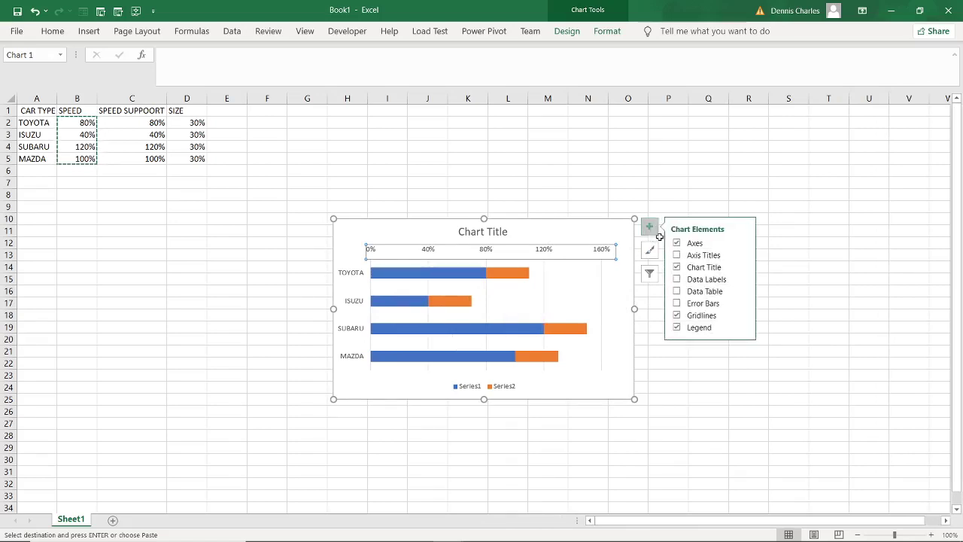
click(676, 328)
click(677, 317)
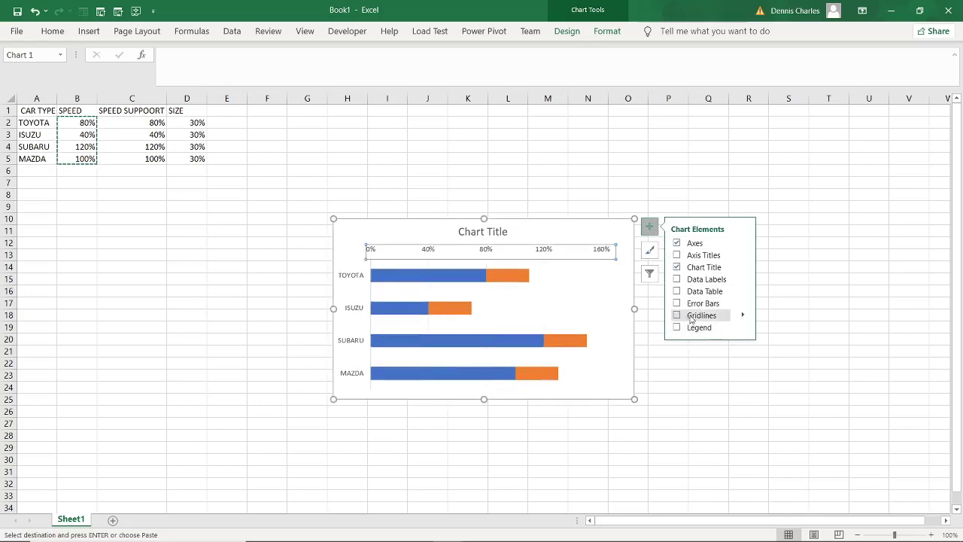
click(610, 281)
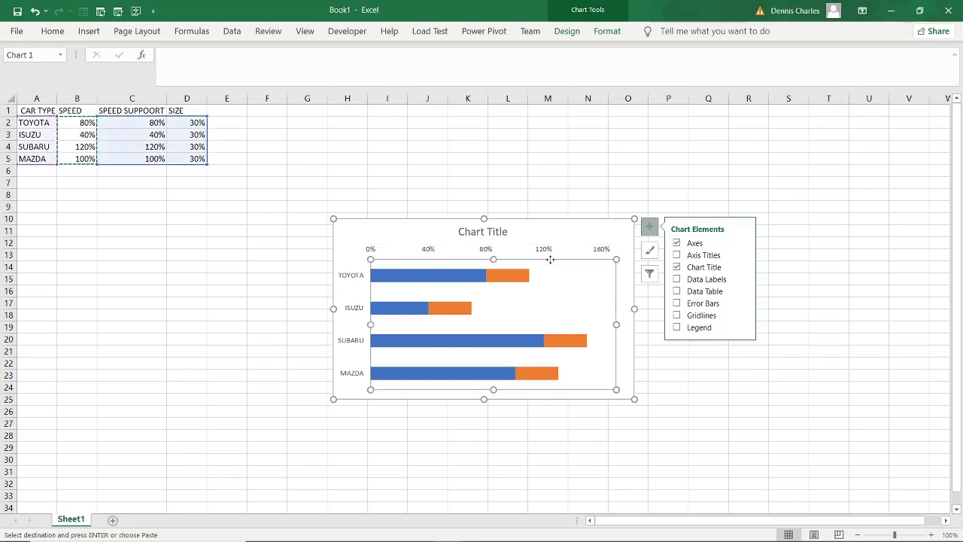
click(547, 256)
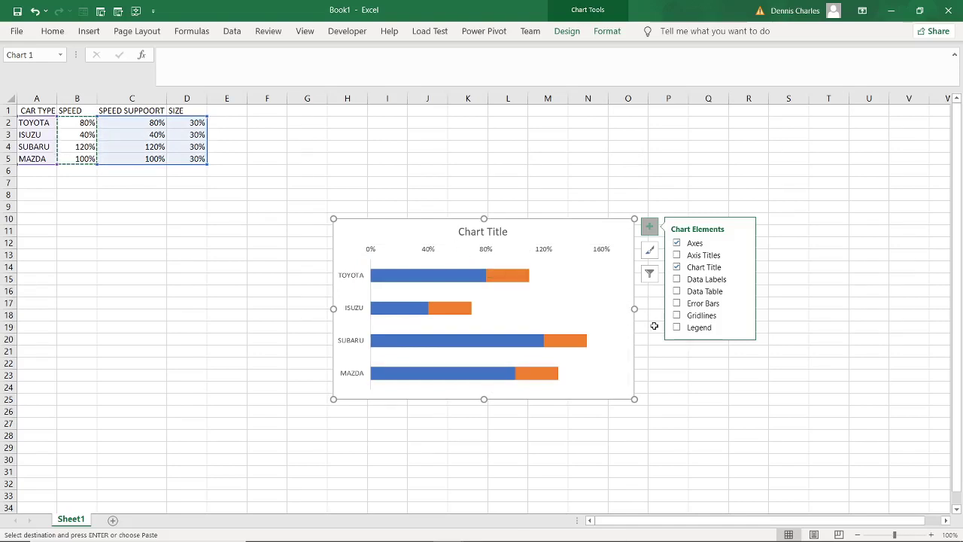
click(665, 355)
- Delete the horizontal percentage axis from the chart
click(665, 356)
click(557, 256)
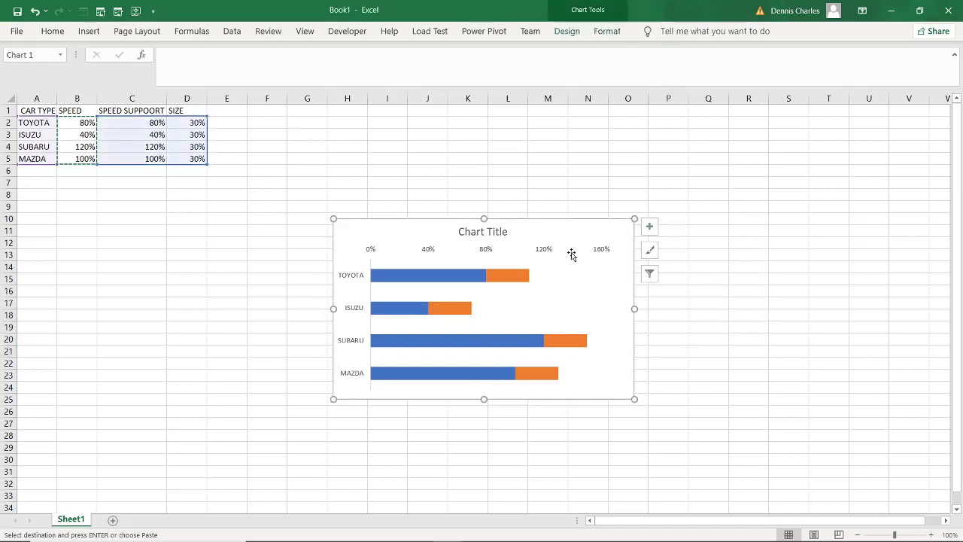
click(602, 254)
right_click(602, 256)
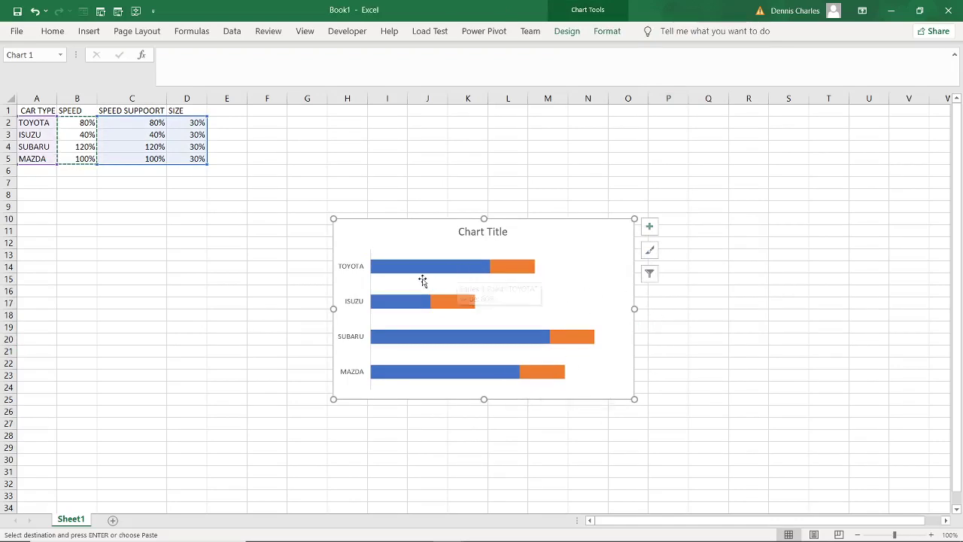
- Set the blue Series 1 bars' gap width to 50%
mouse_move(436, 268)
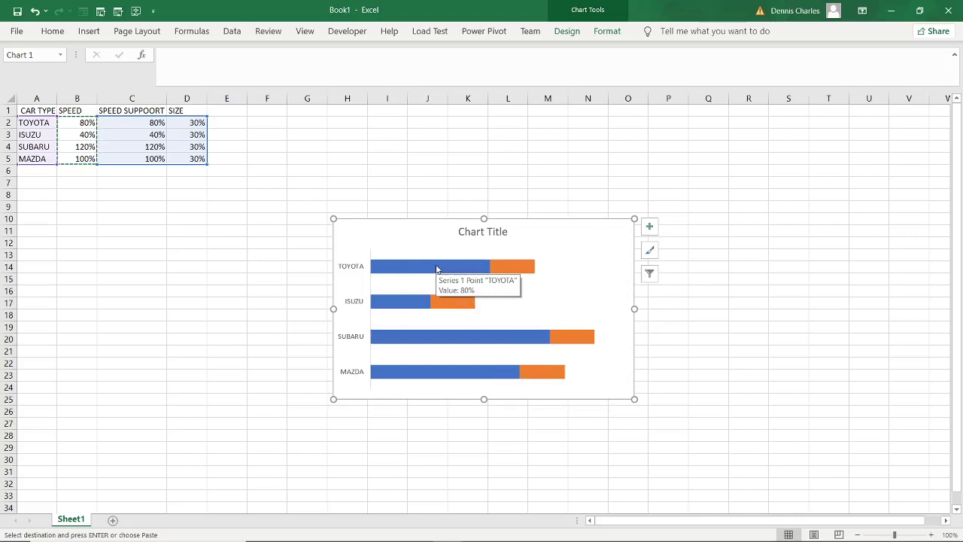
right_click(436, 268)
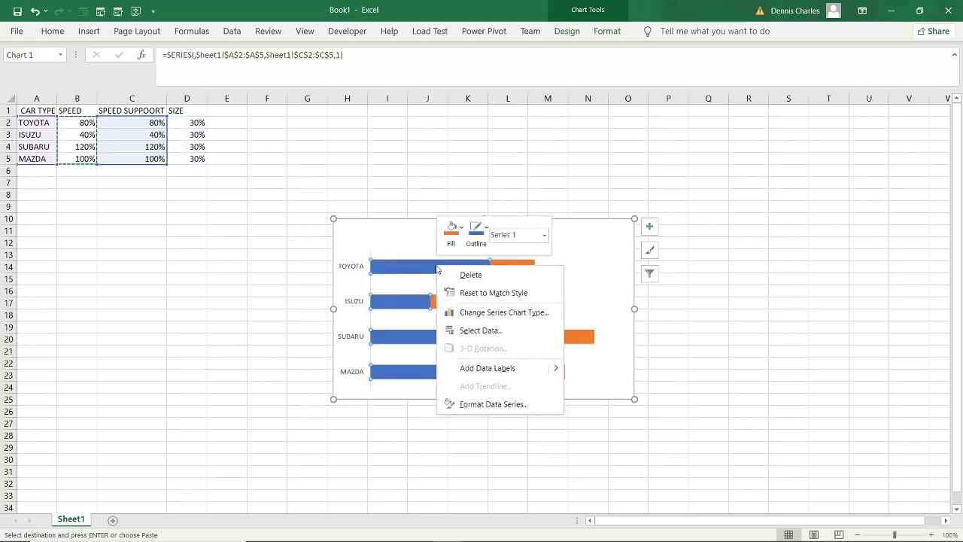
click(494, 404)
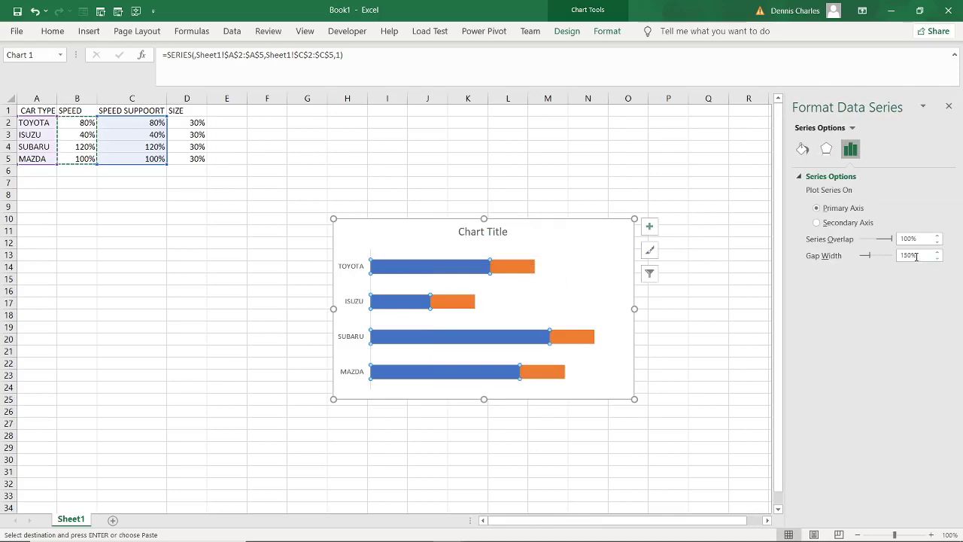
click(904, 255)
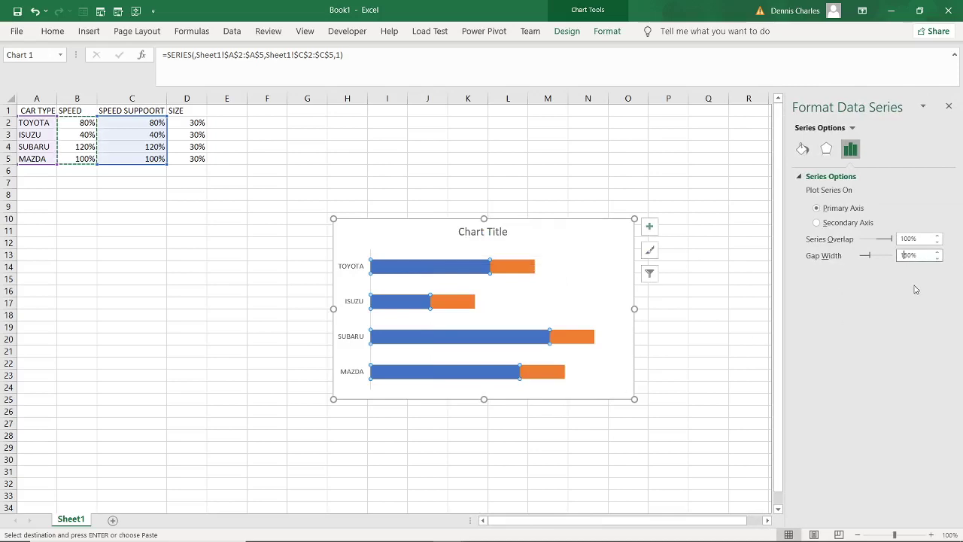
key(Delete)
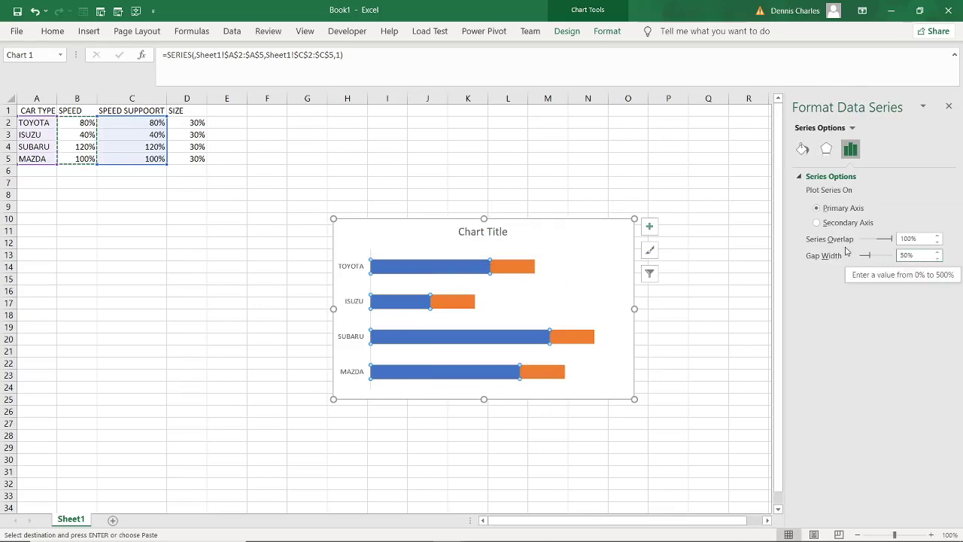
click(802, 151)
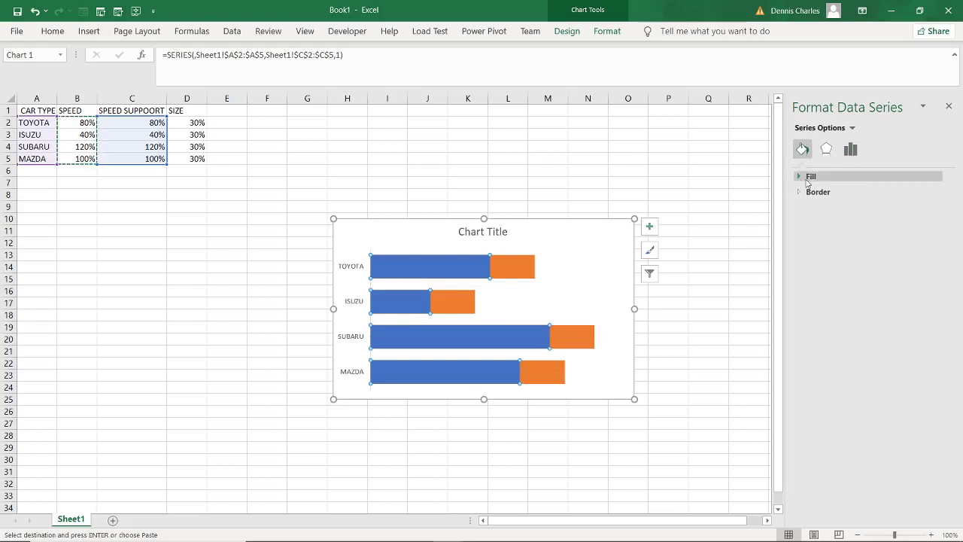
- Give the blue bars a gradient fill with a white gradient stop
click(810, 176)
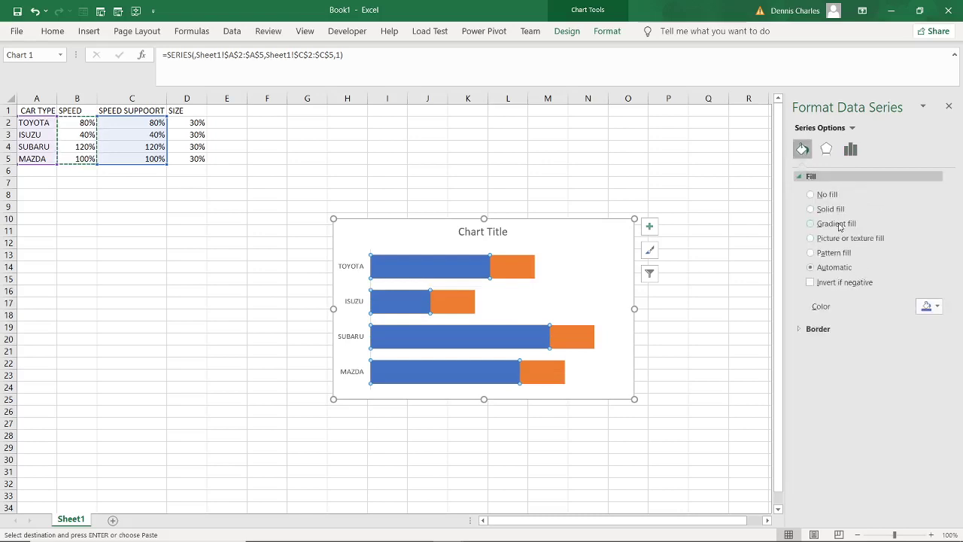
click(838, 224)
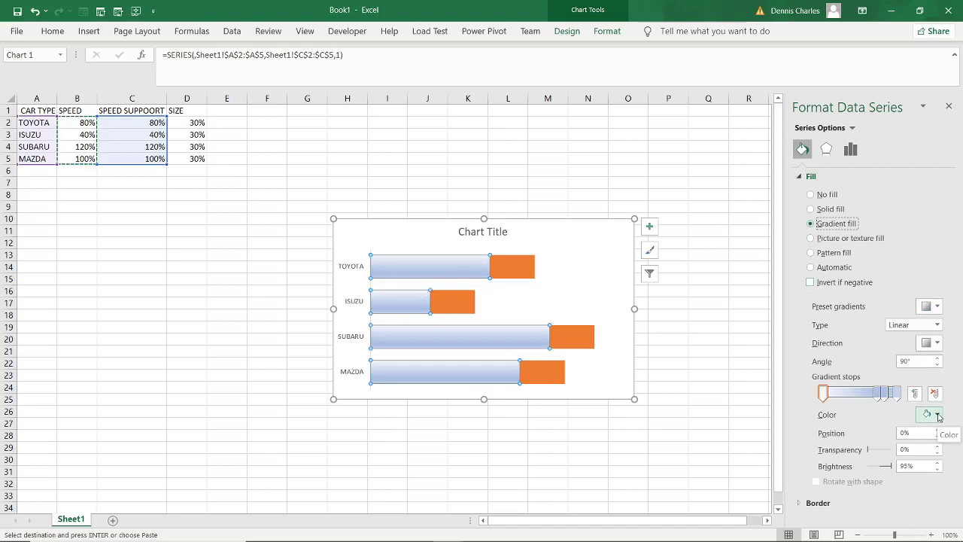
click(938, 414)
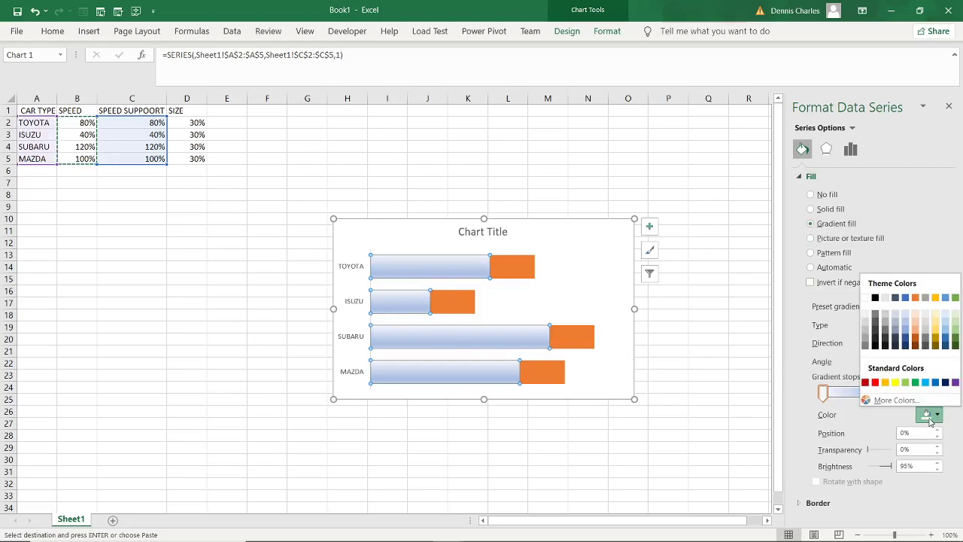
click(865, 322)
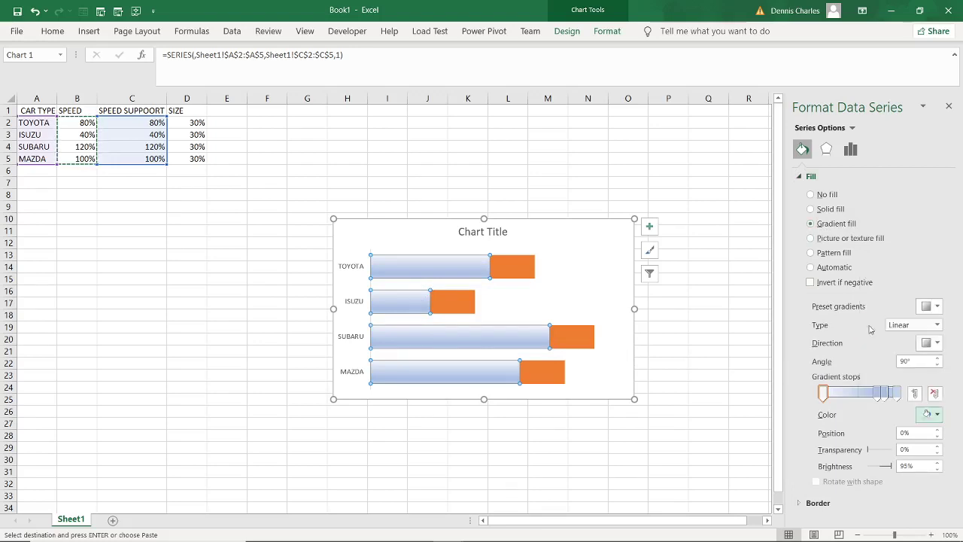
click(938, 416)
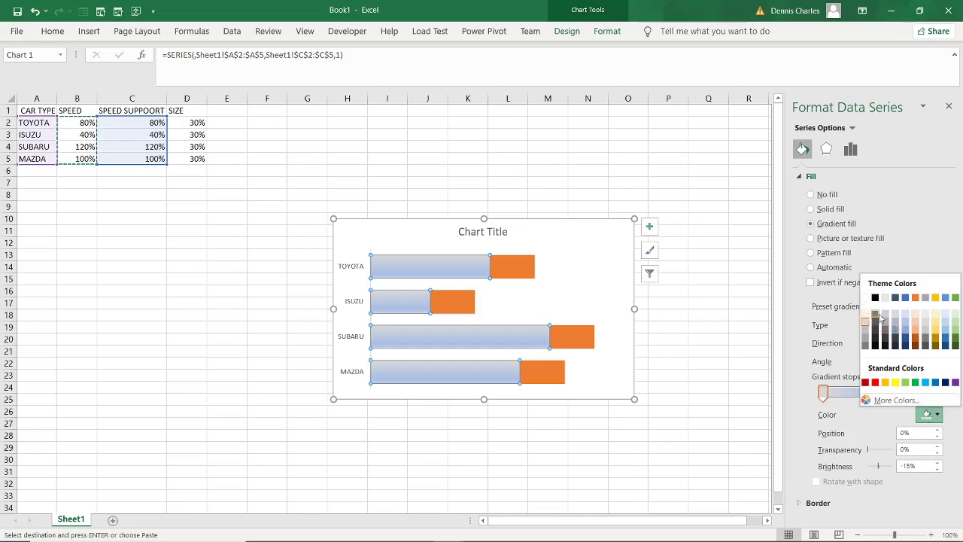
click(865, 298)
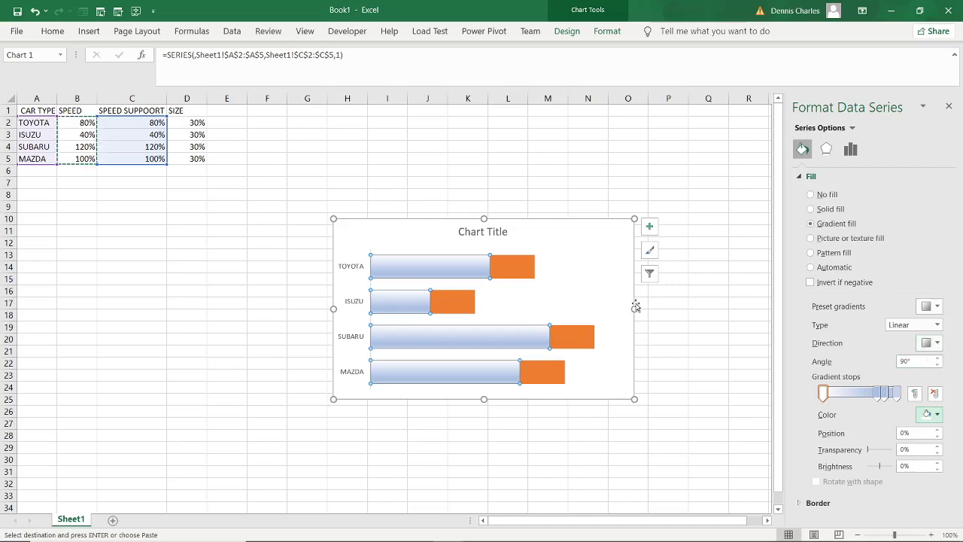
- Make the gradient linear at a 180° angle with 50% stop transparency
click(937, 326)
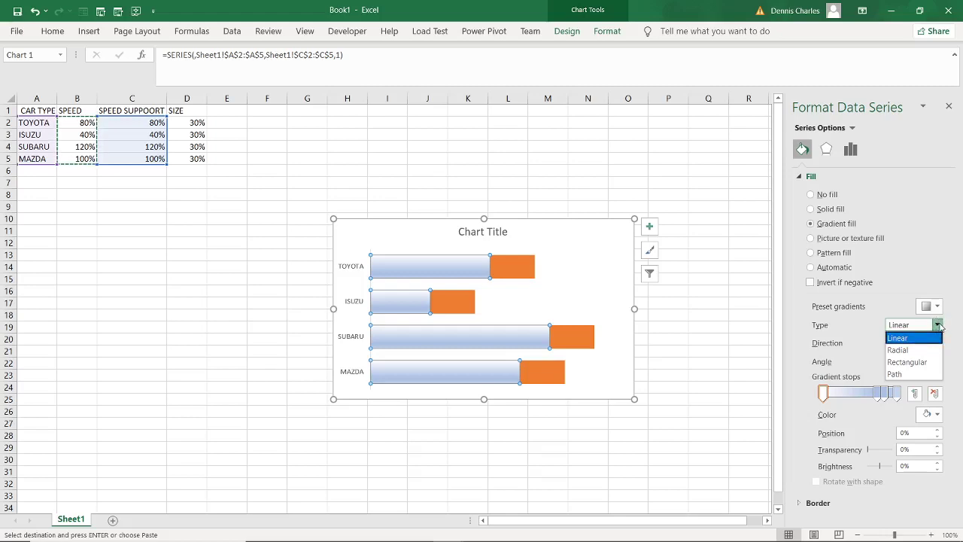
click(922, 339)
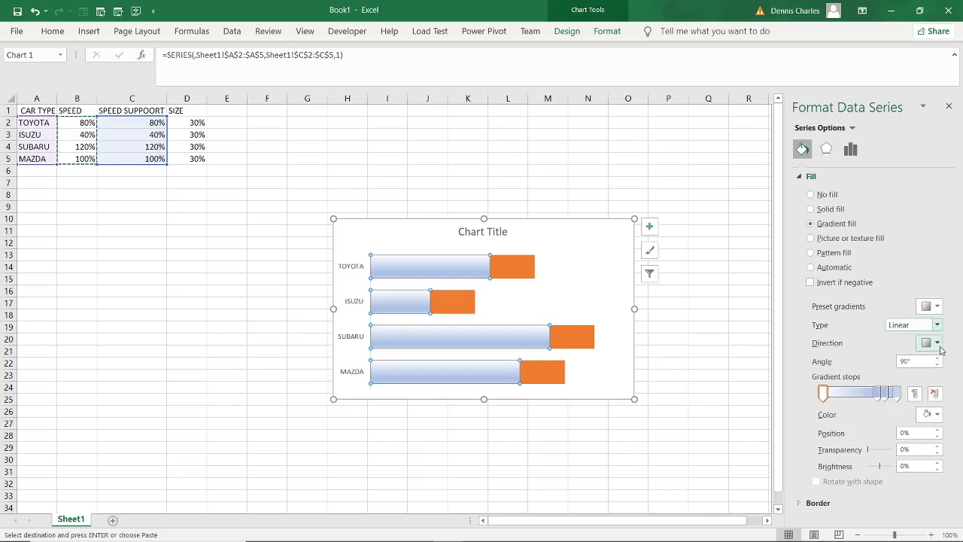
click(937, 345)
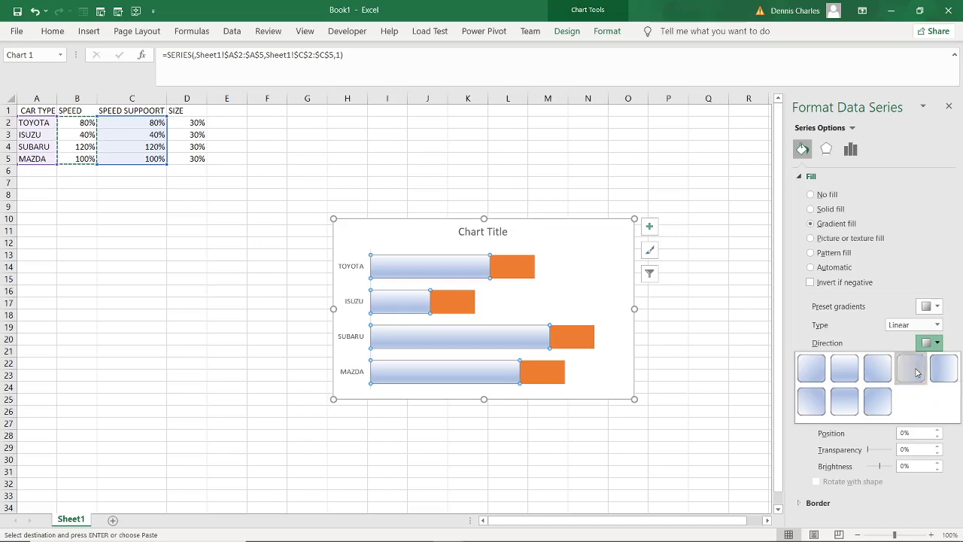
click(913, 369)
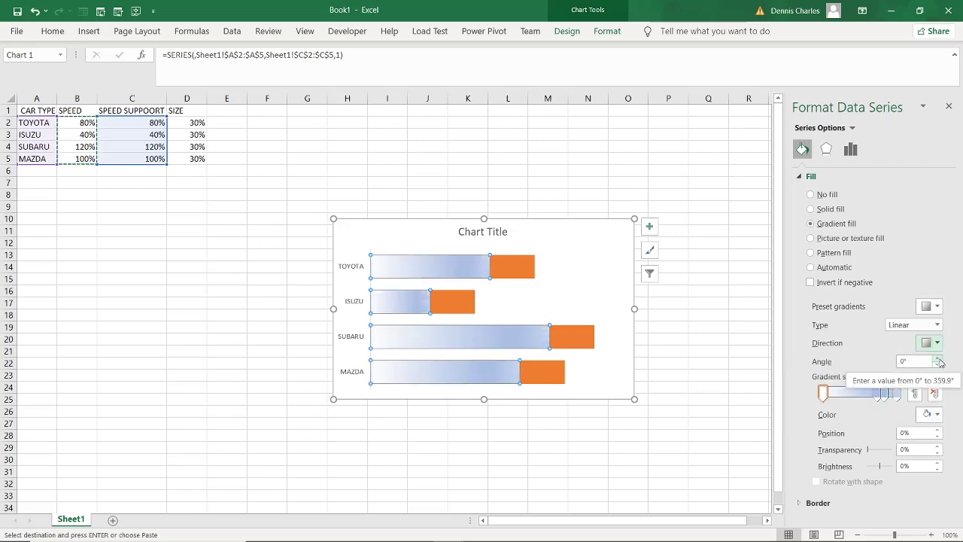
click(938, 359)
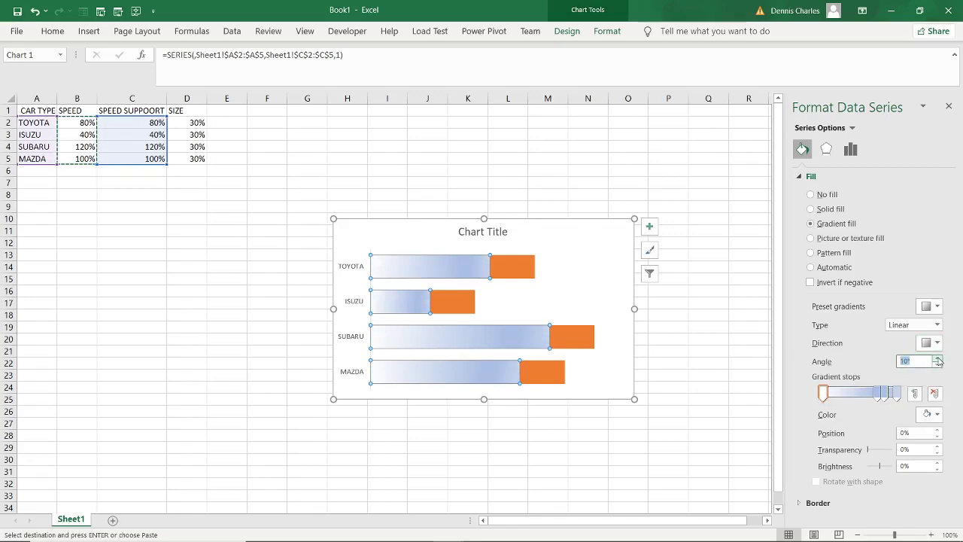
click(939, 359)
text(0)
key(Return)
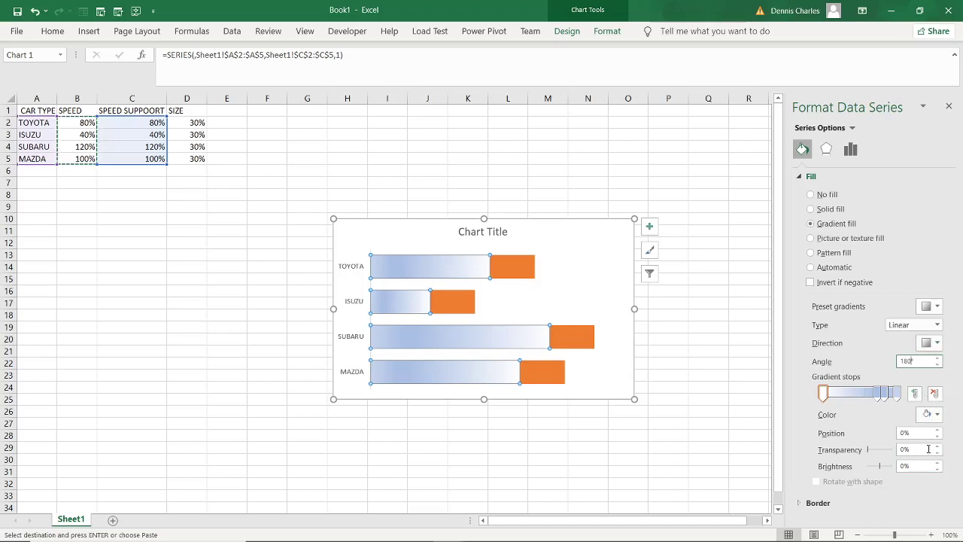
click(928, 449)
text(5)
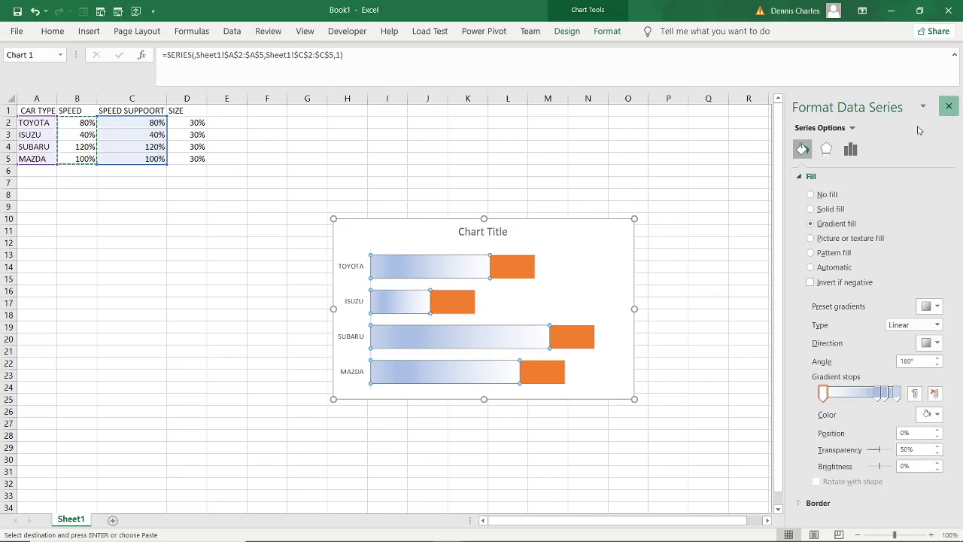
click(948, 107)
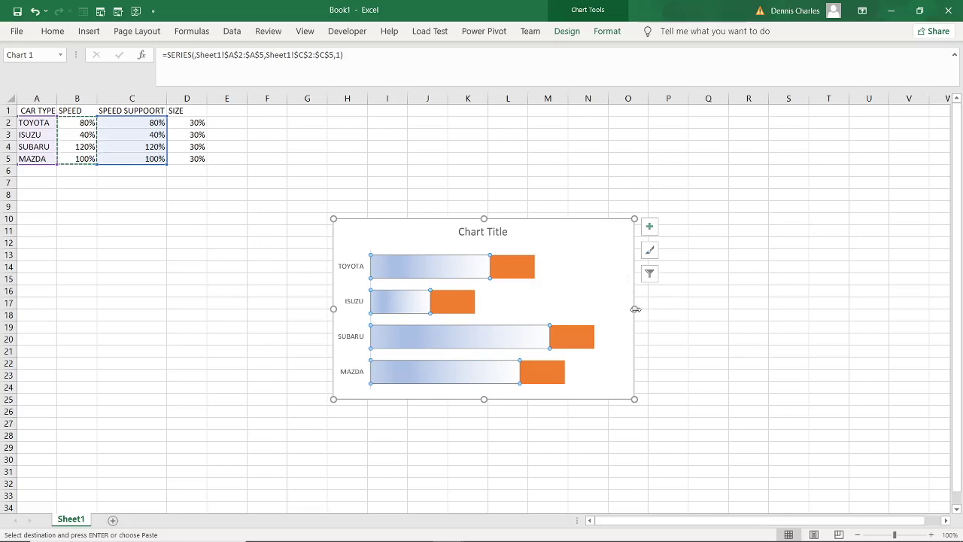
- Widen the chart to span columns H to U and stretch it down to row 27
drag(634, 308, 866, 309)
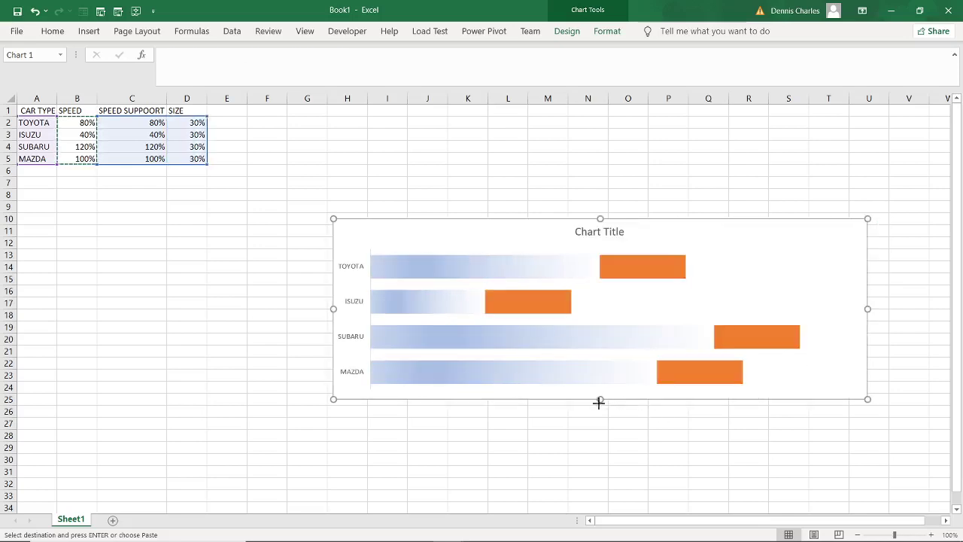
drag(598, 403, 600, 423)
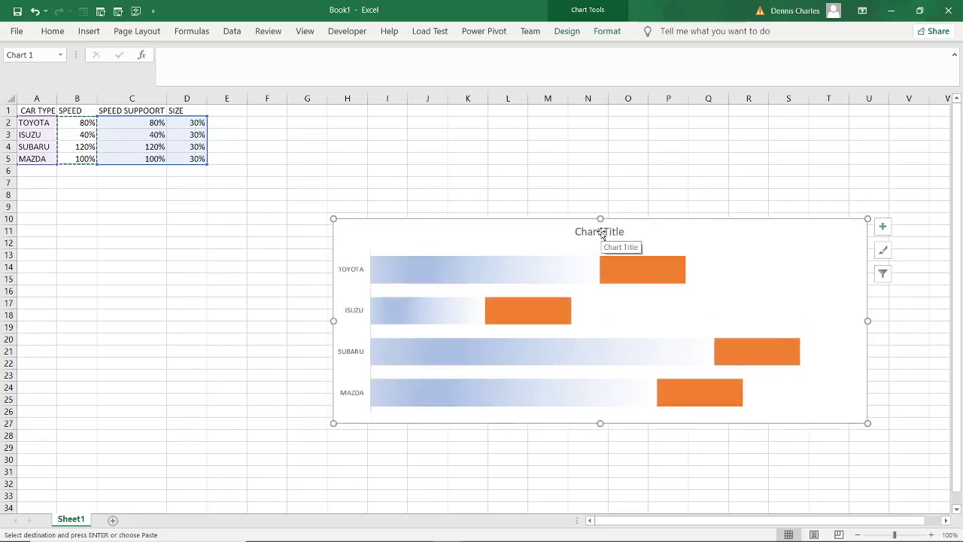
- Replace the 'Chart Title' placeholder with CAR RACE
right_click(602, 234)
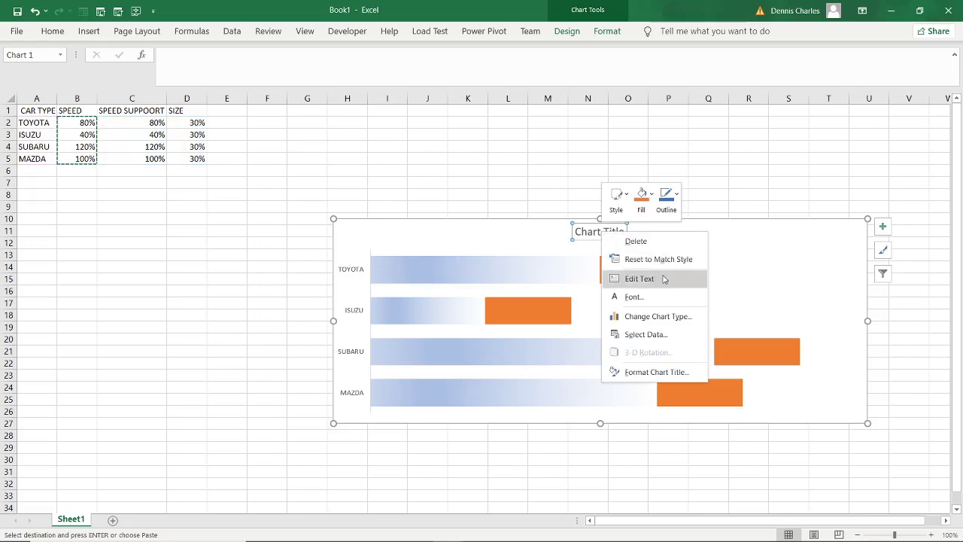
click(592, 232)
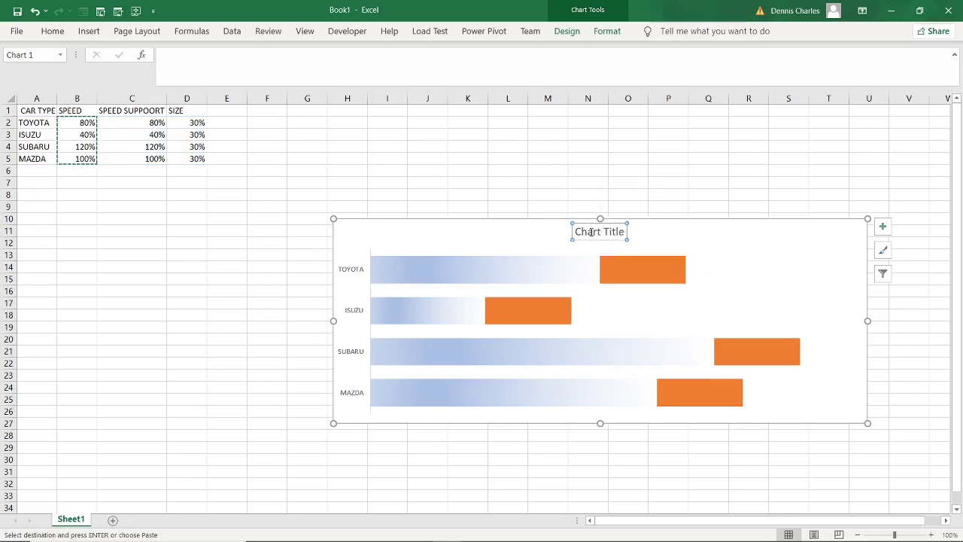
click(623, 232)
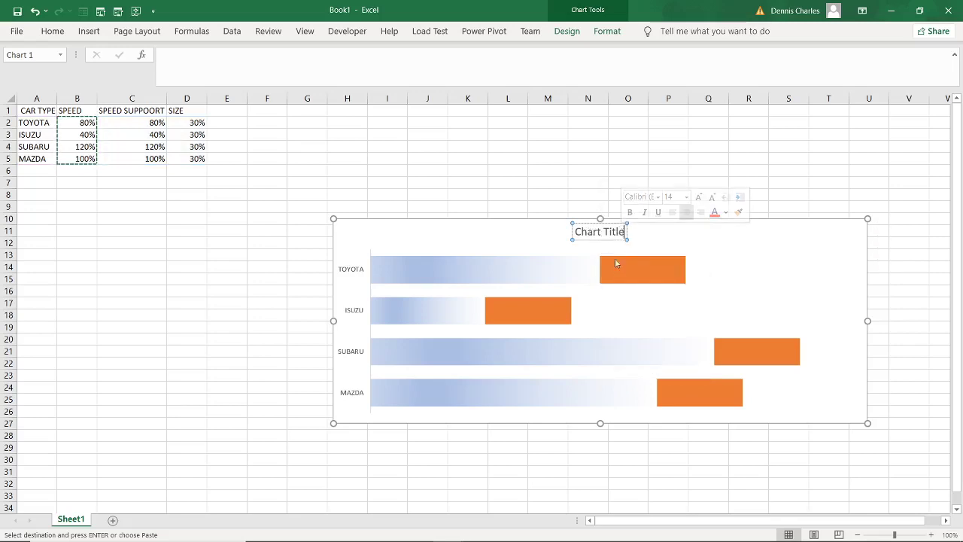
key(BackSpace)
key(BackSpace)
key(BackSpace)
key(BackSpace)
key(BackSpace)
key(BackSpace)
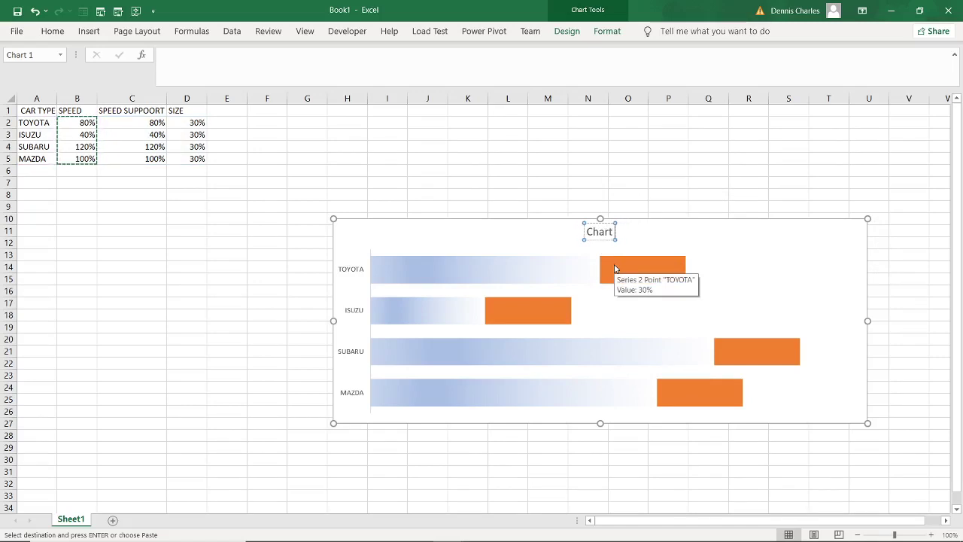
key(BackSpace)
key(BackSpace)
key(BackSpace)
key(BackSpace)
key(BackSpace)
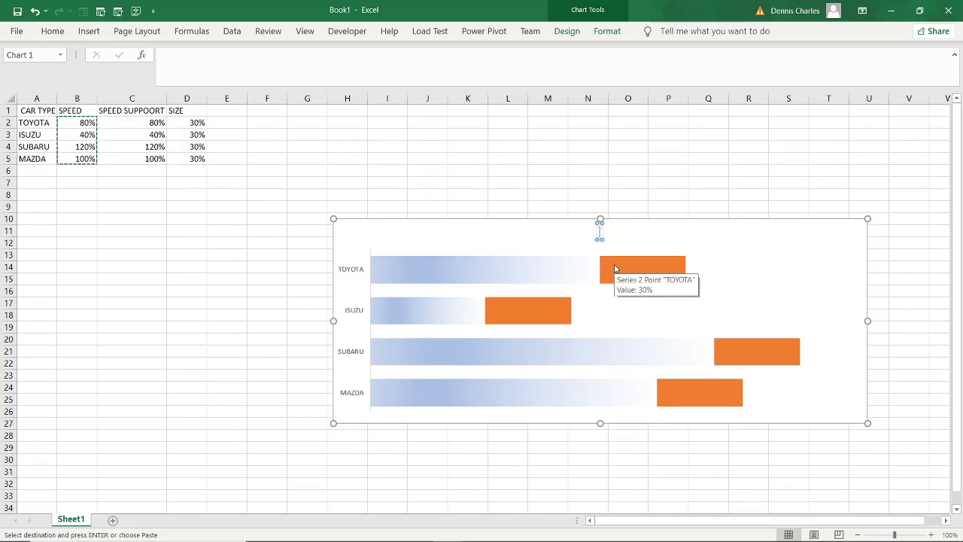
text(C)
text(AR RA)
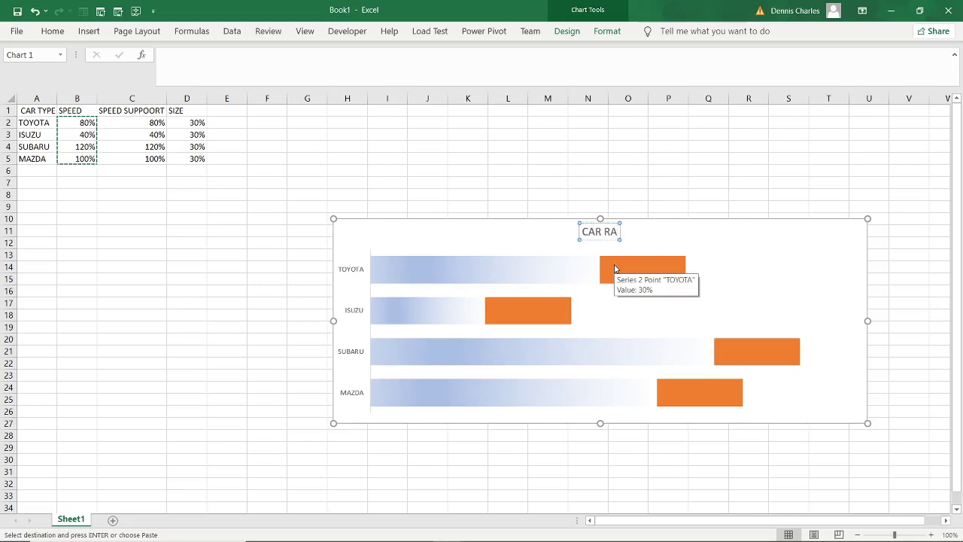
text(CE)
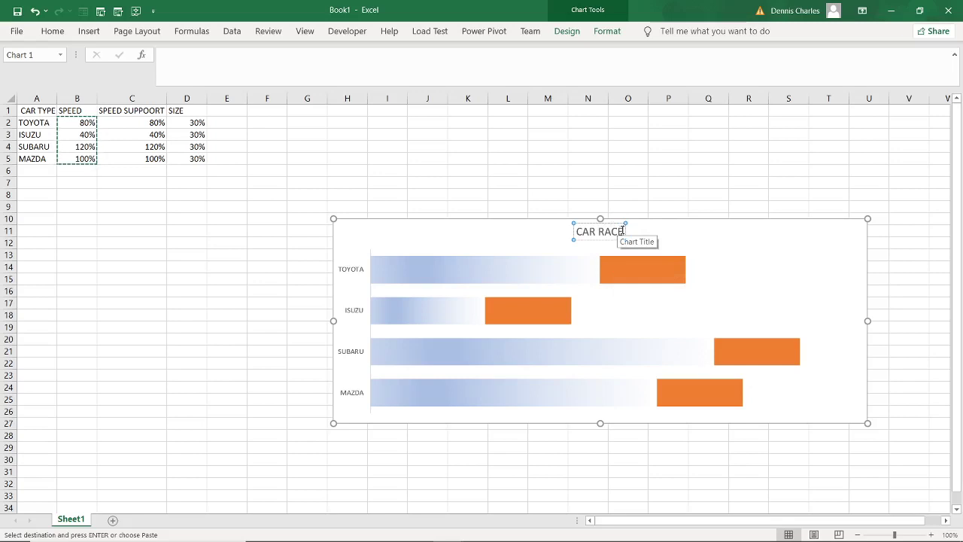
- Colour the CAR RACE title text red
drag(623, 231, 576, 231)
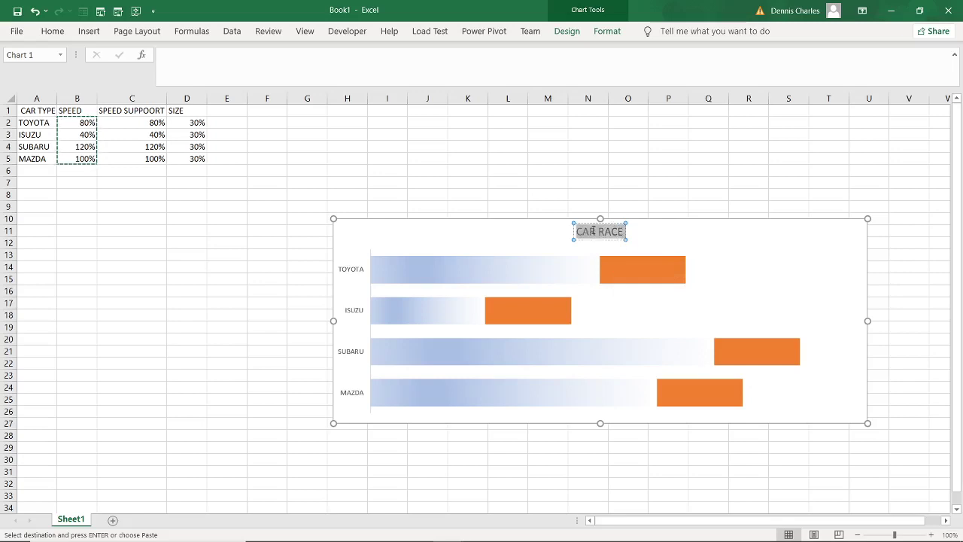
click(53, 31)
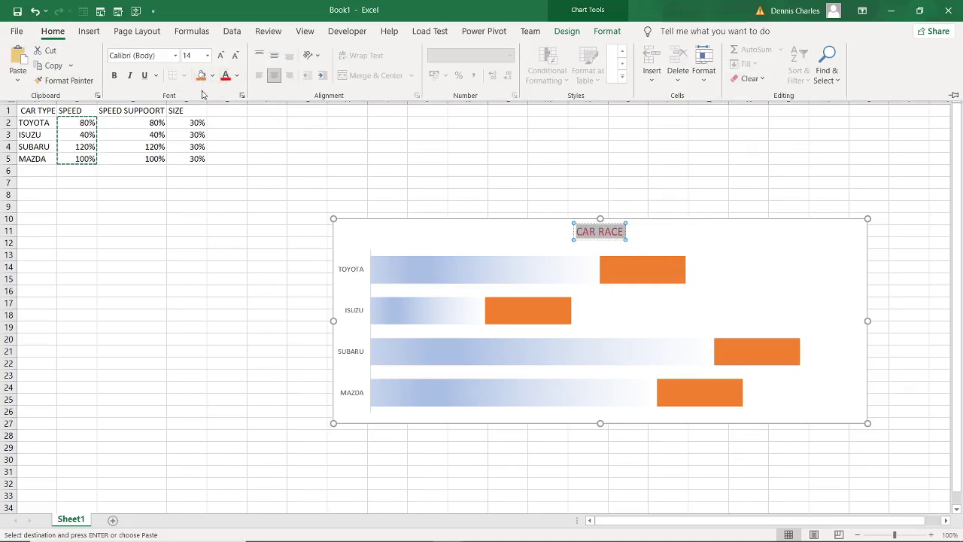
click(714, 248)
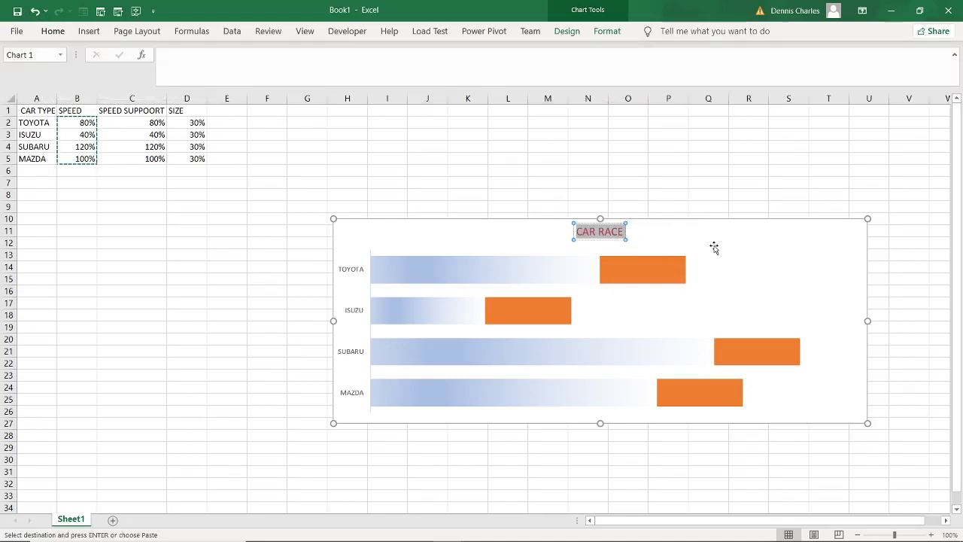
click(707, 256)
- Select the chart, the orange bar series, the plot area and the chart area in turn
click(672, 242)
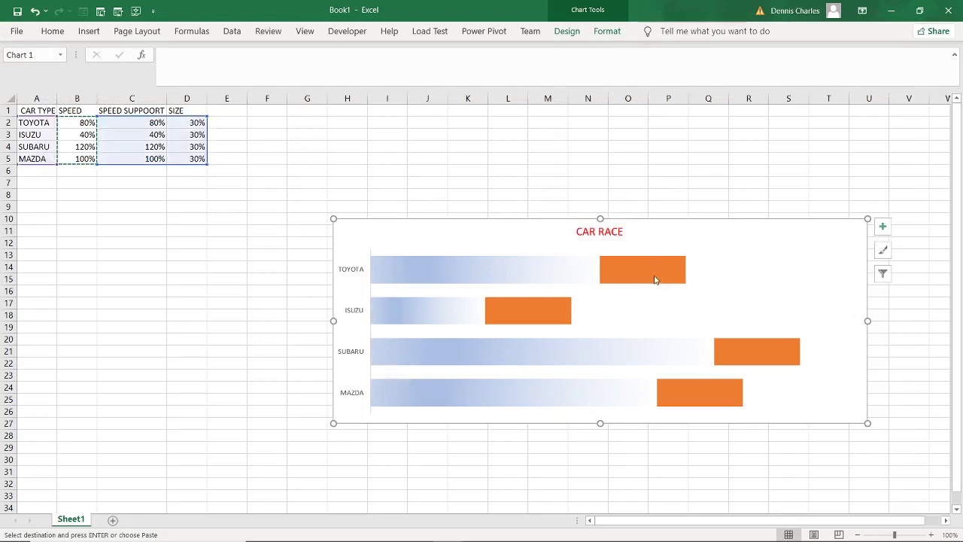
click(644, 278)
click(727, 264)
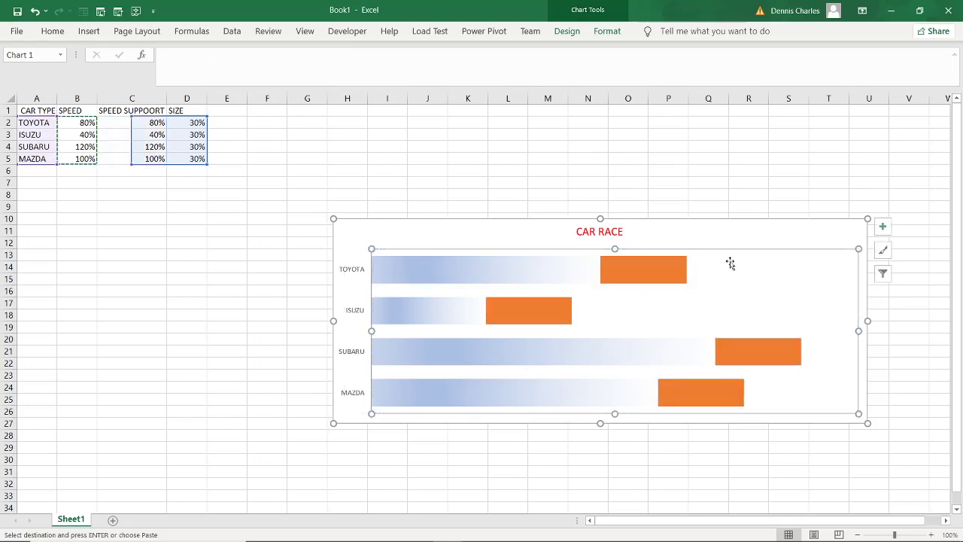
click(703, 233)
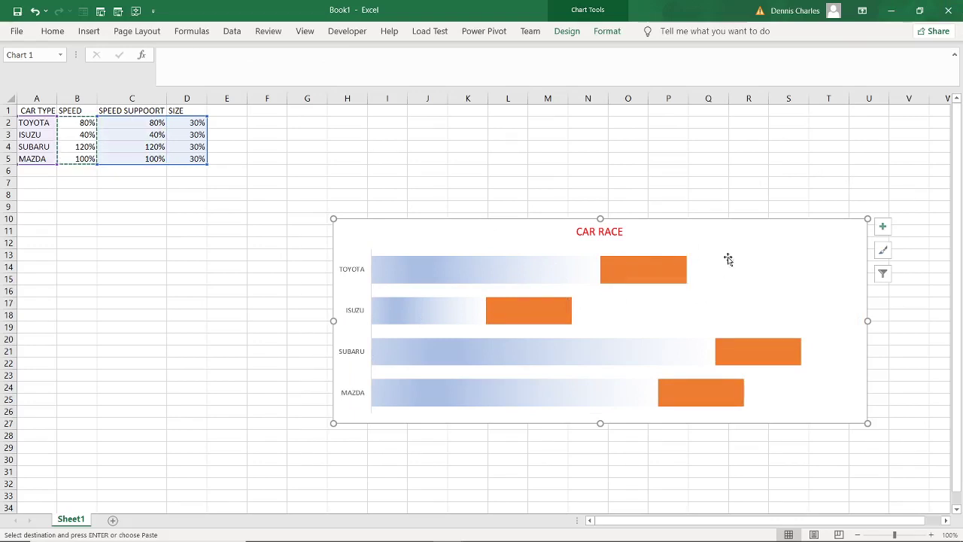
- Minimize Book1 and inspect the Toyota car series in the animations2 race chart
click(890, 11)
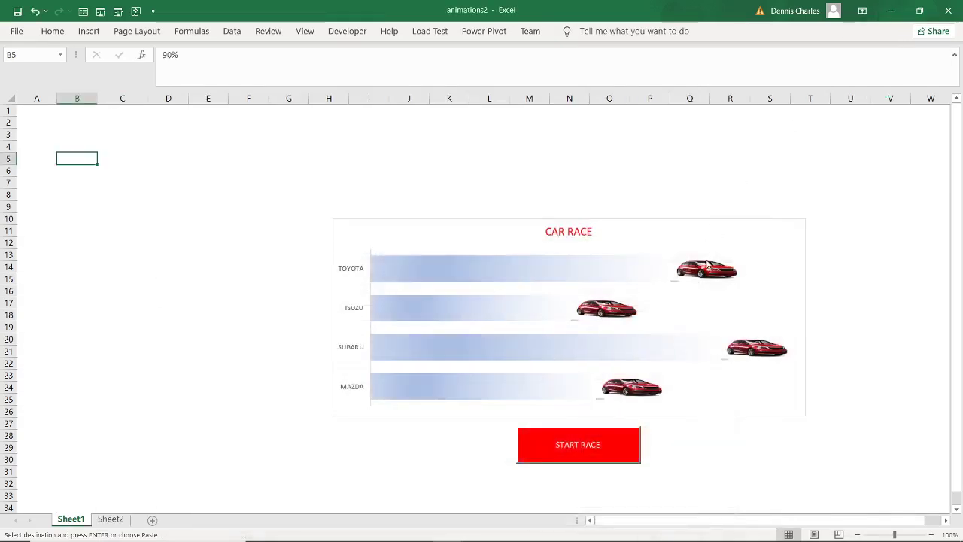
right_click(706, 269)
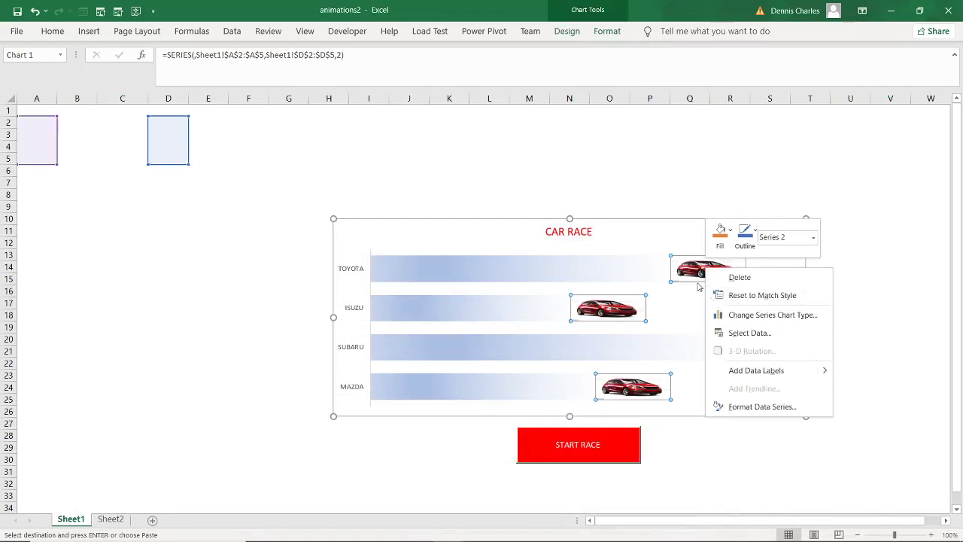
key(Escape)
- Look over Sheet2, then return to Sheet1 and inspect the Mazda car series
click(110, 519)
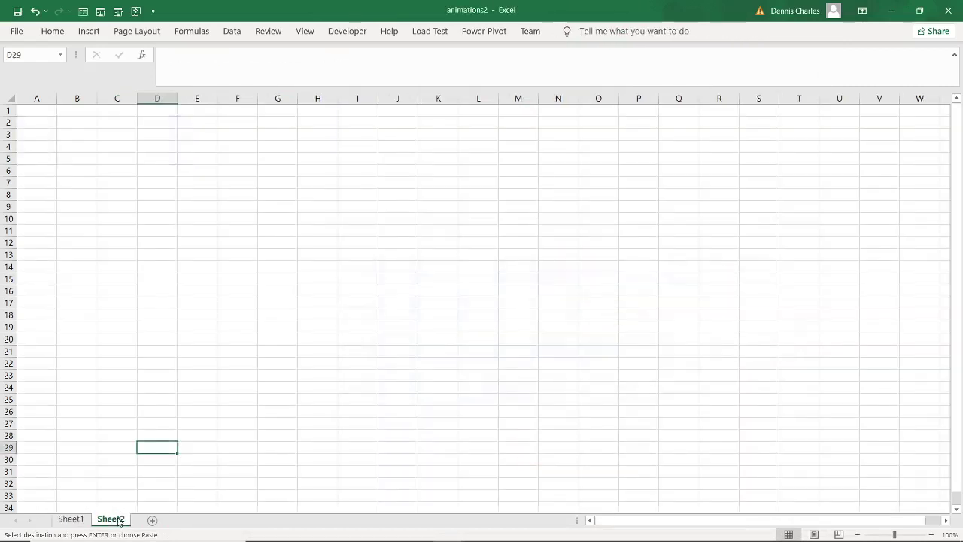
scroll(331, 391, down, 4)
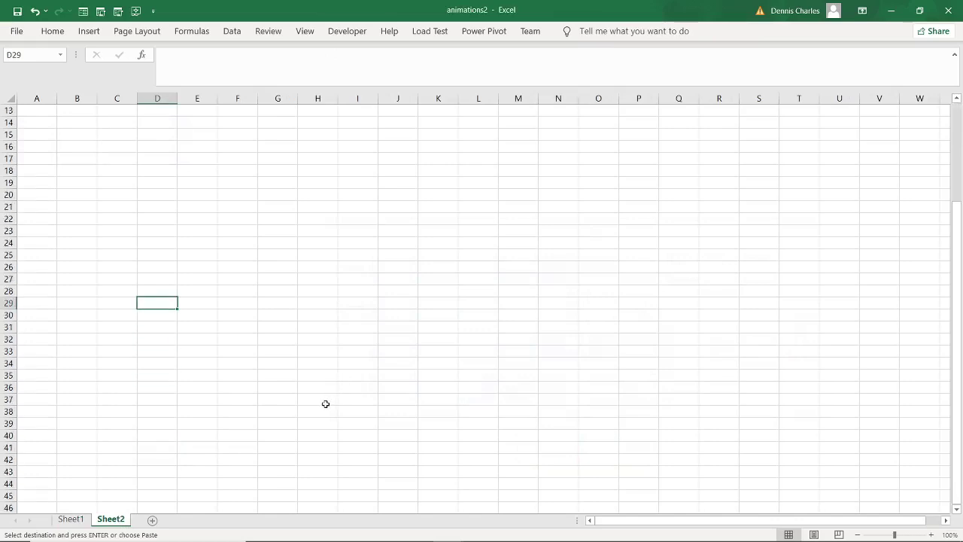
scroll(325, 403, up, 4)
scroll(325, 404, down, 5)
scroll(324, 406, down, 7)
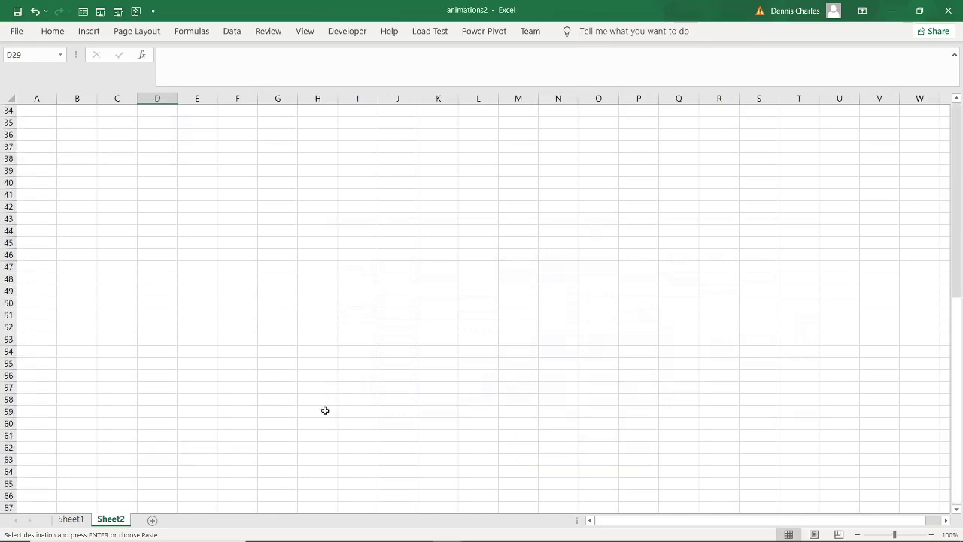
scroll(324, 409, down, 10)
scroll(325, 410, up, 9)
scroll(325, 410, up, 5)
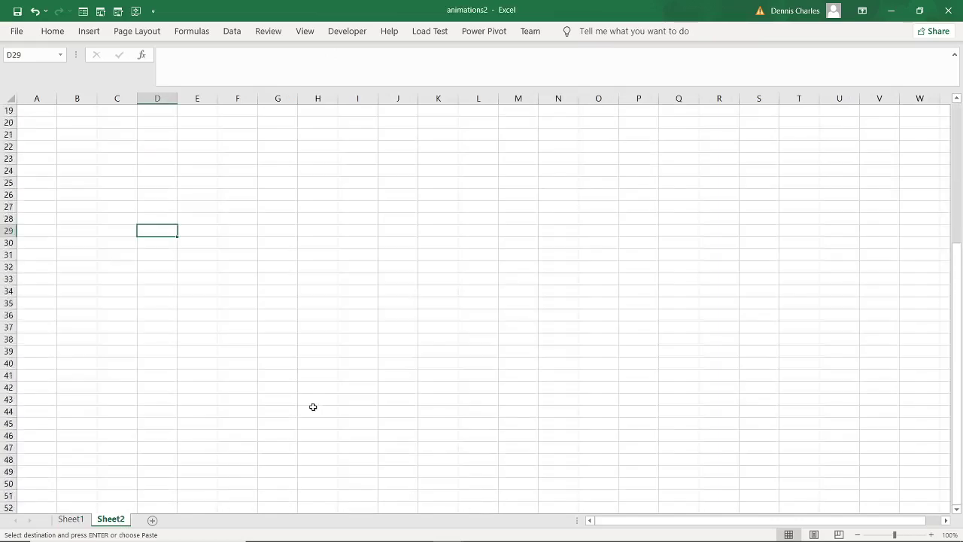
click(71, 519)
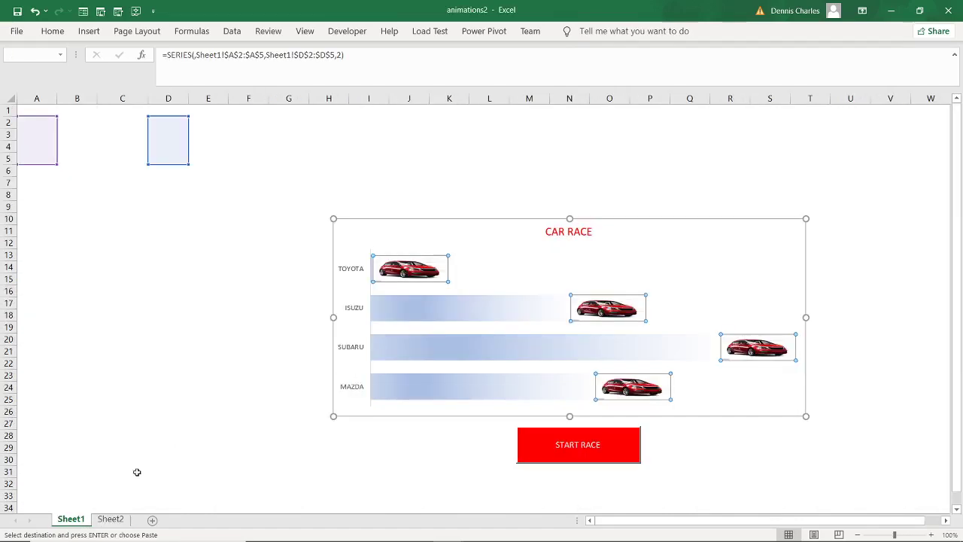
right_click(638, 389)
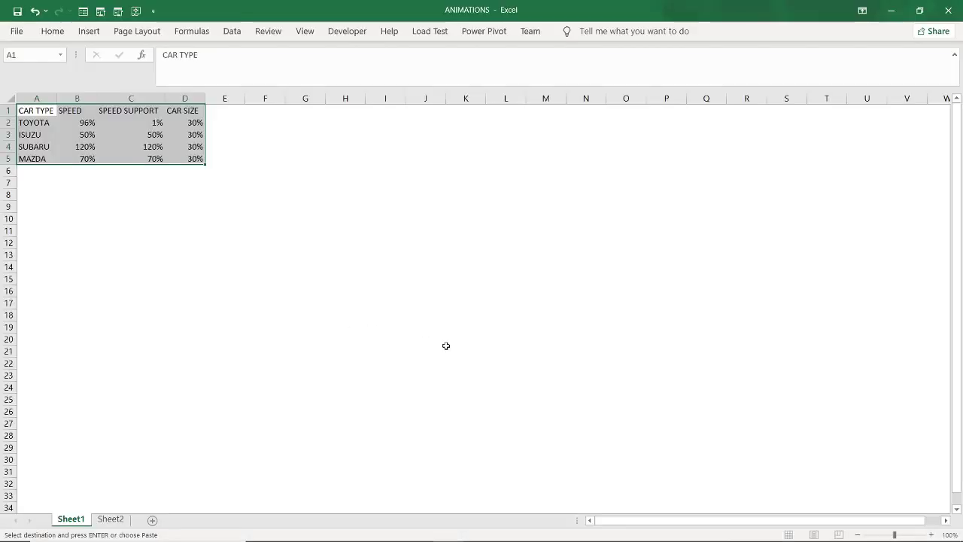
- Copy the car picture from Sheet2 of ANIMATIONS and minimize that window
click(110, 519)
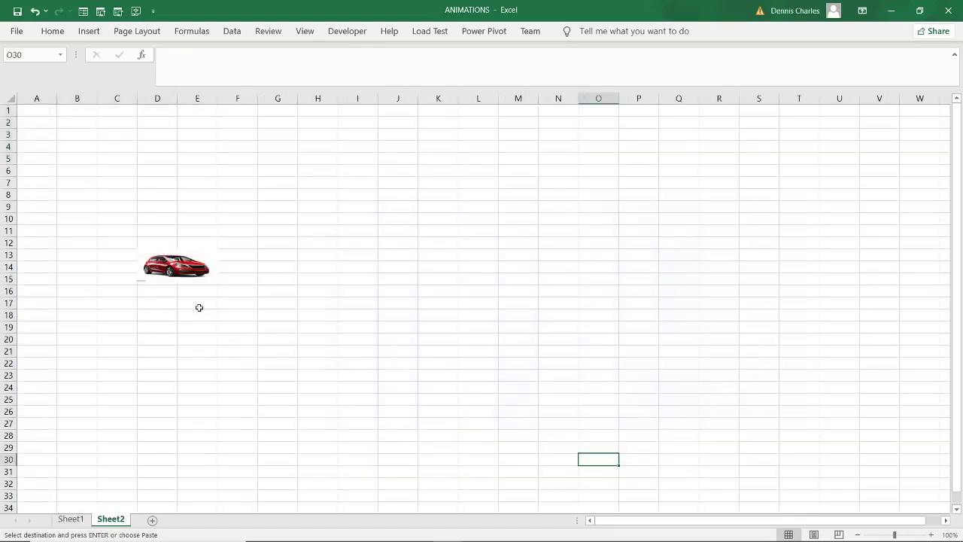
click(178, 268)
right_click(180, 268)
click(211, 295)
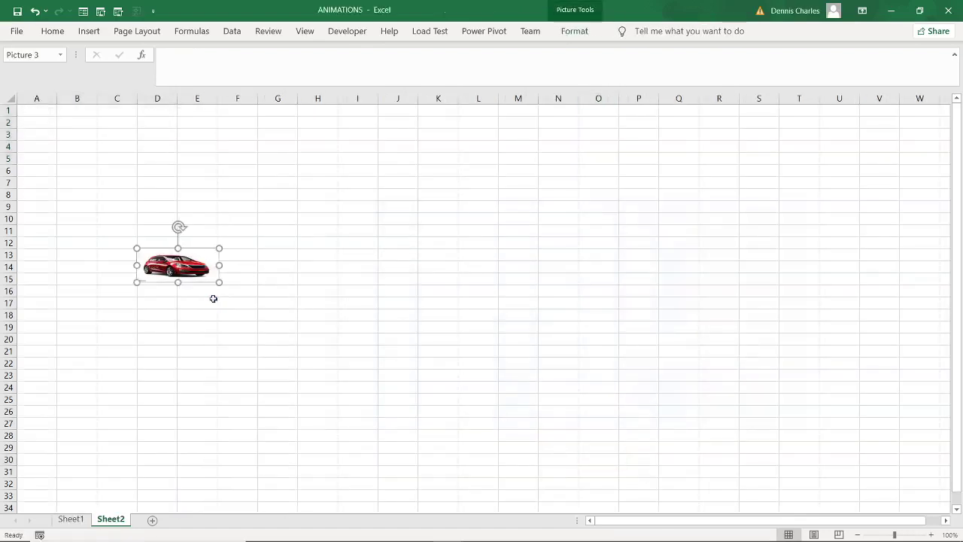
click(896, 12)
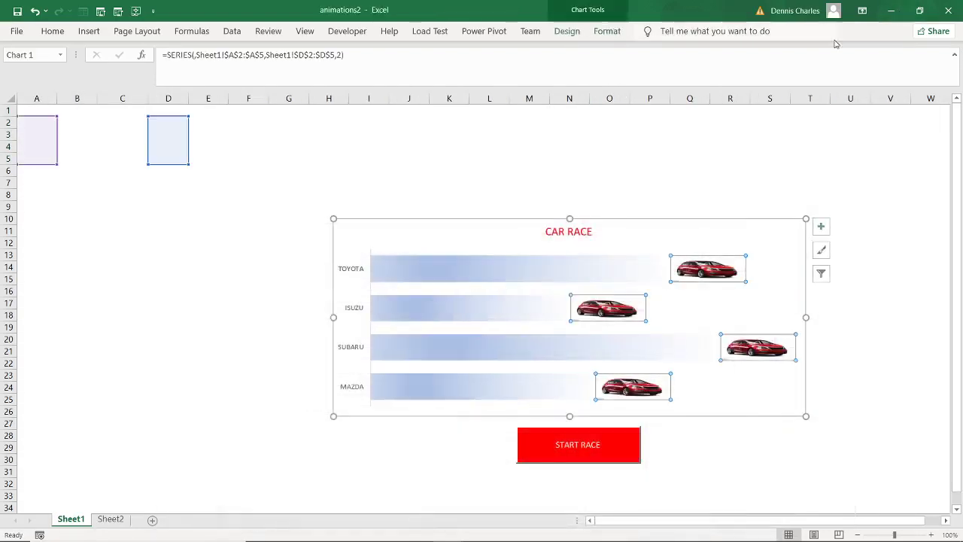
- Paste the copied red car picture into Book1's orange SIZE bar series
click(892, 12)
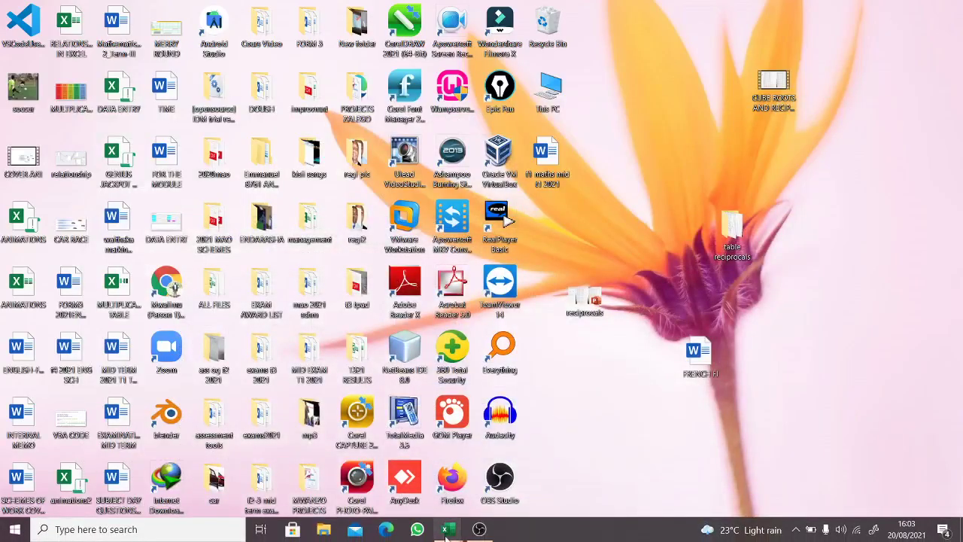
mouse_move(447, 529)
mouse_move(554, 502)
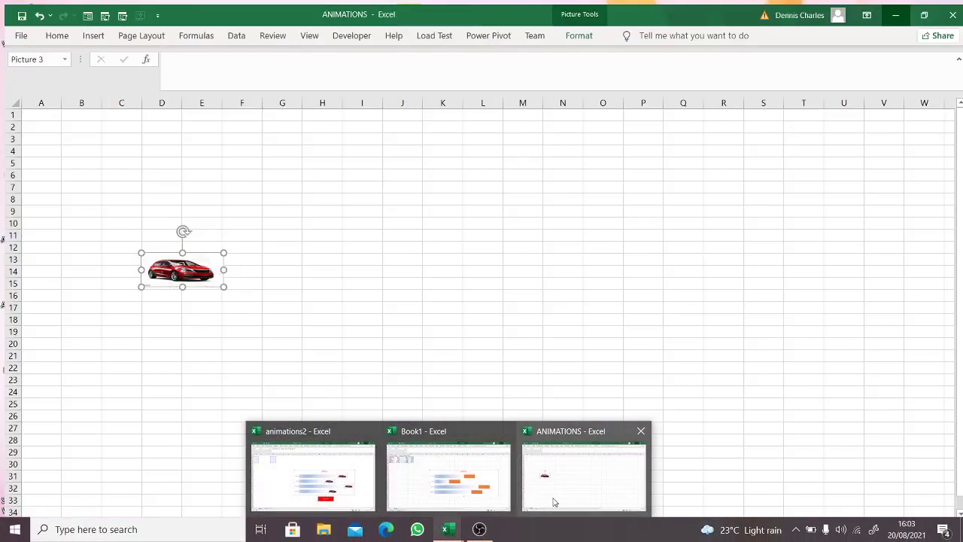
click(469, 499)
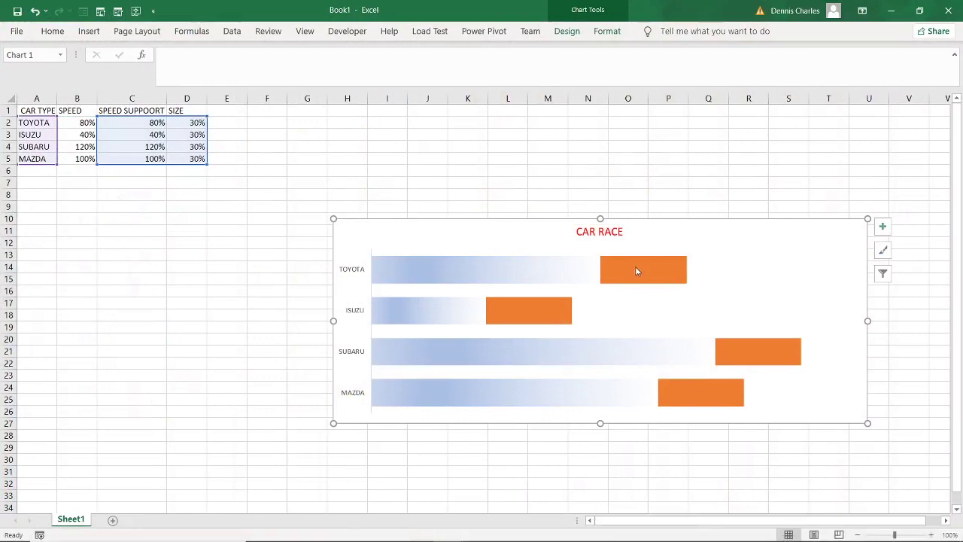
click(636, 271)
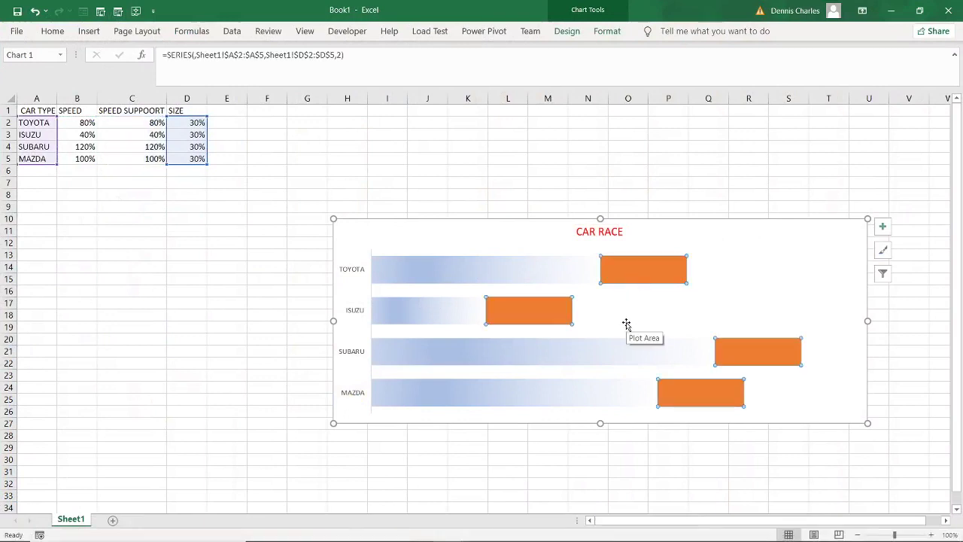
key(ctrl+v)
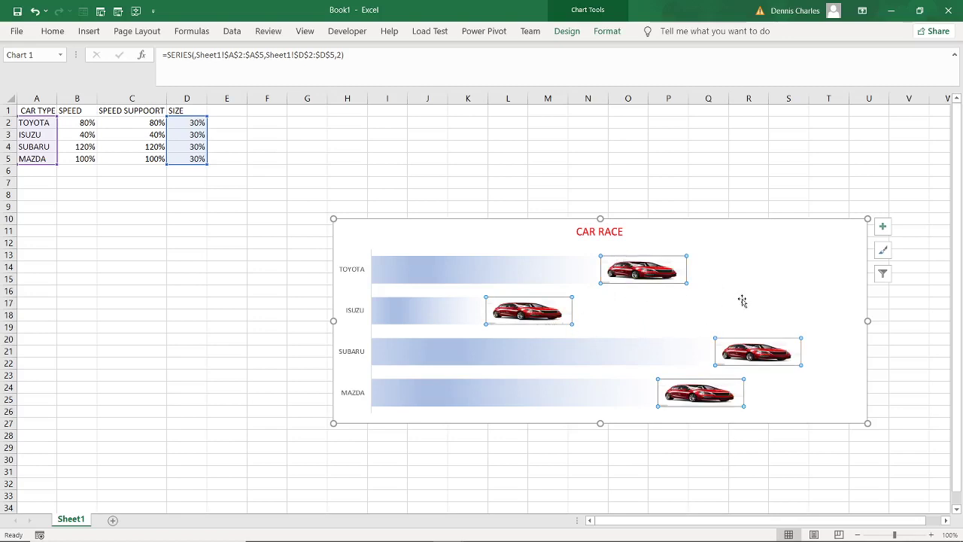
click(750, 276)
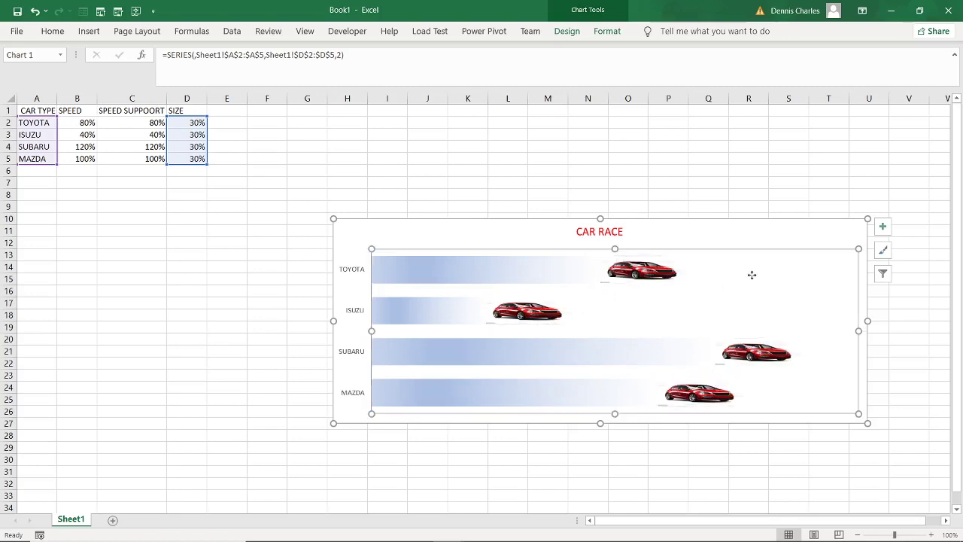
- Reselect the CAR RACE chart, look over the View ribbon, then switch to the Developer tab
click(604, 175)
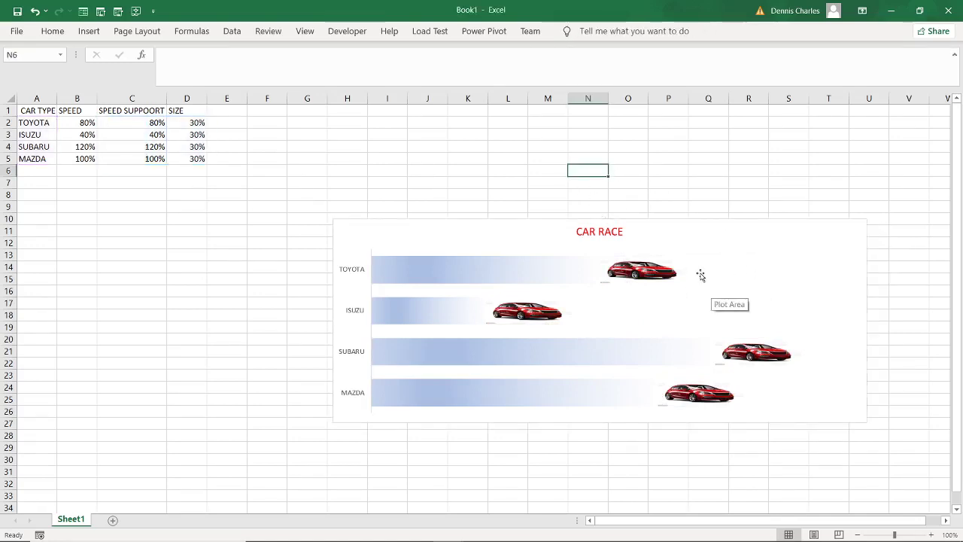
click(524, 240)
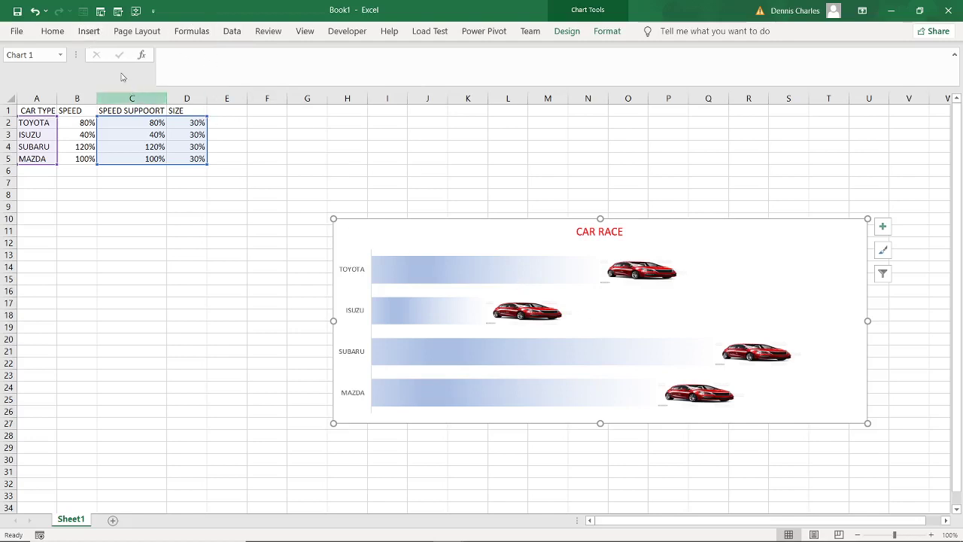
click(54, 31)
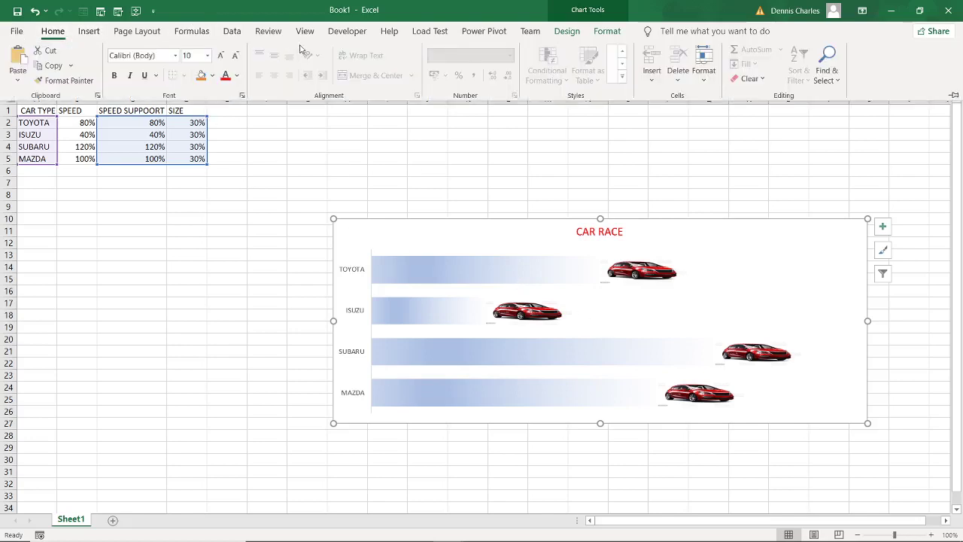
click(305, 32)
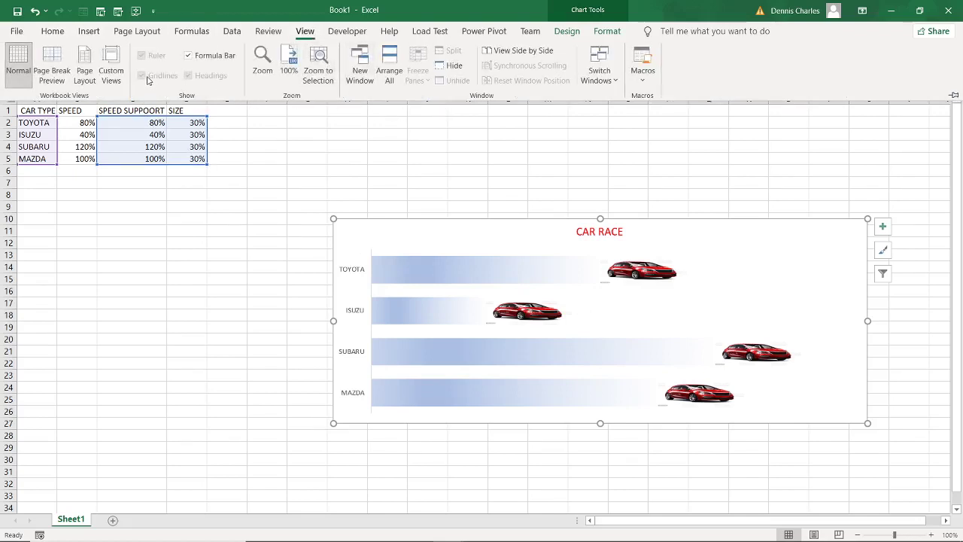
click(639, 318)
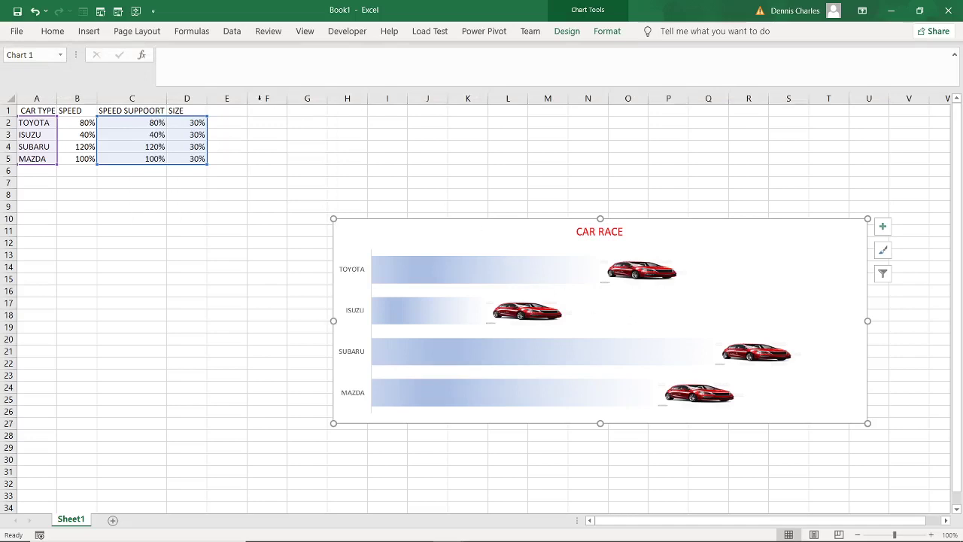
click(304, 32)
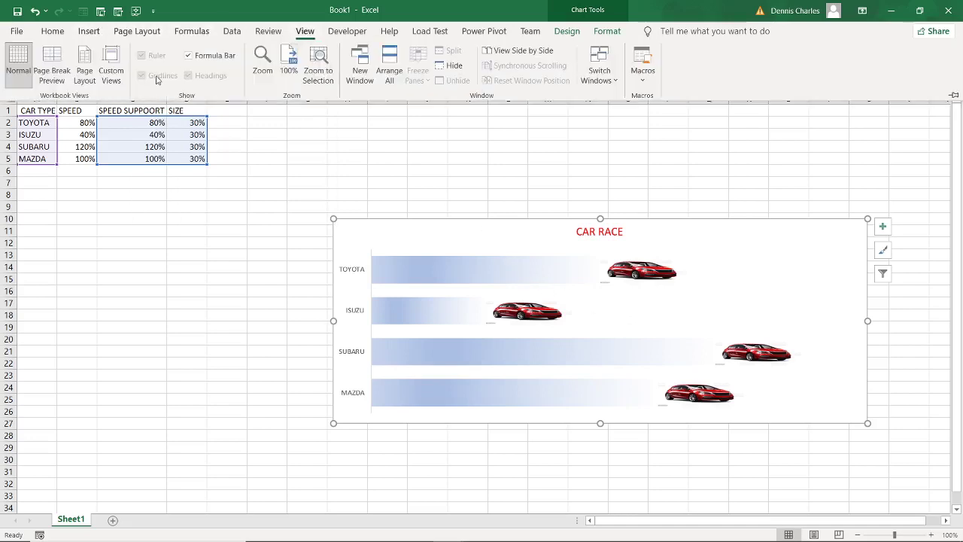
click(550, 284)
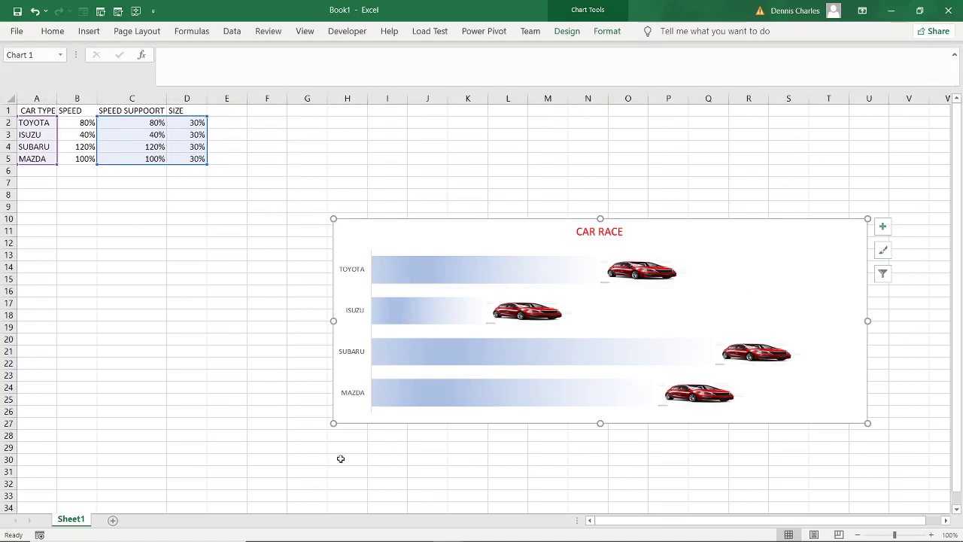
click(339, 34)
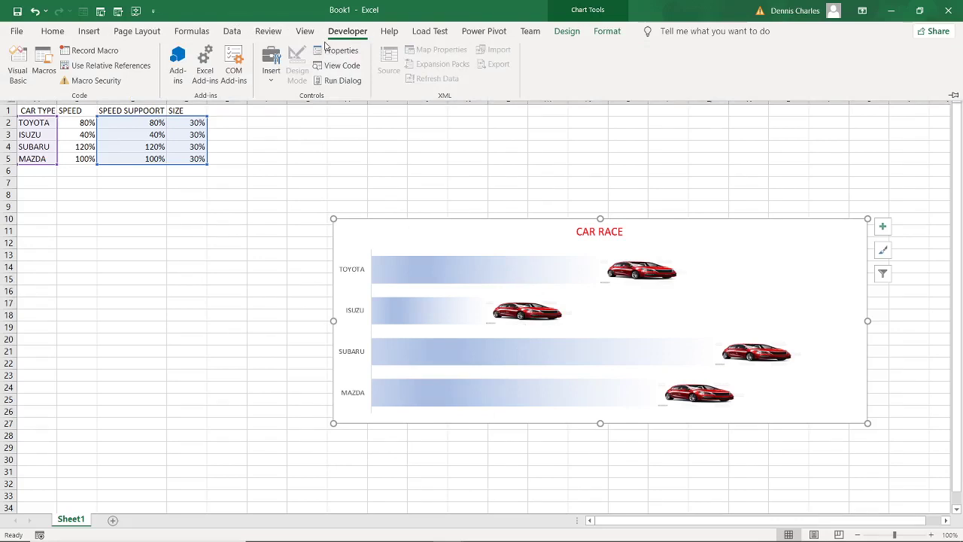
- Launch the Visual Basic editor and show animations2's Sheet1 code with Worksheet_Activate and Worksheet_Change
click(23, 58)
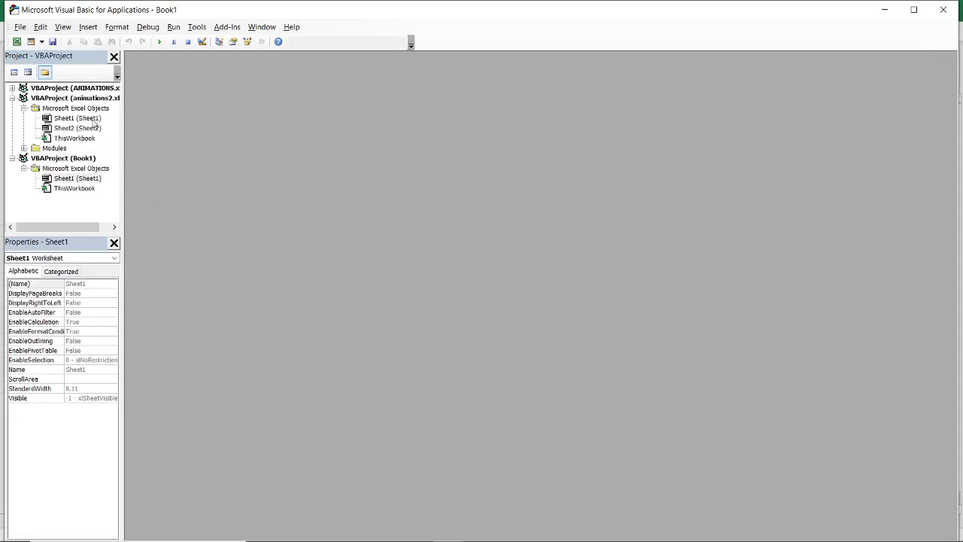
mouse_move(72, 532)
mouse_move(449, 530)
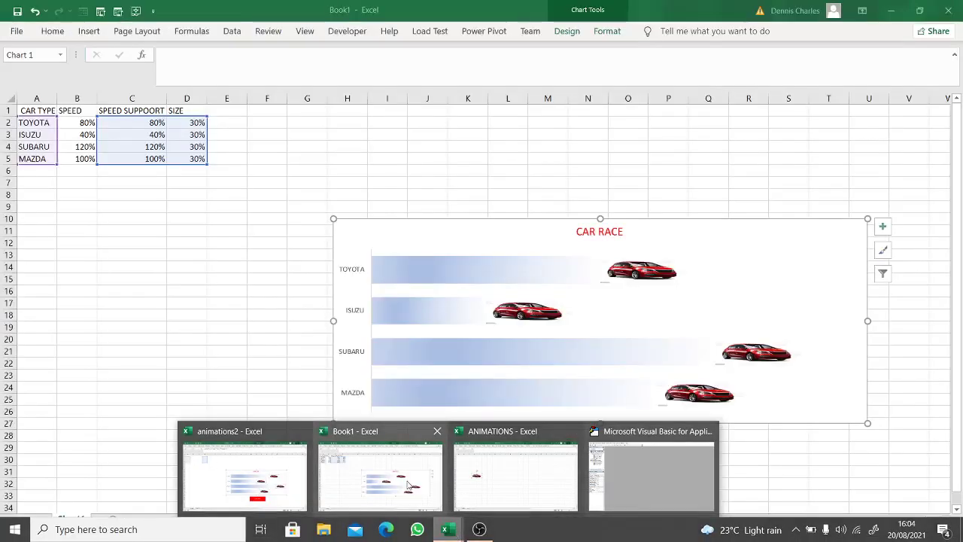
click(406, 486)
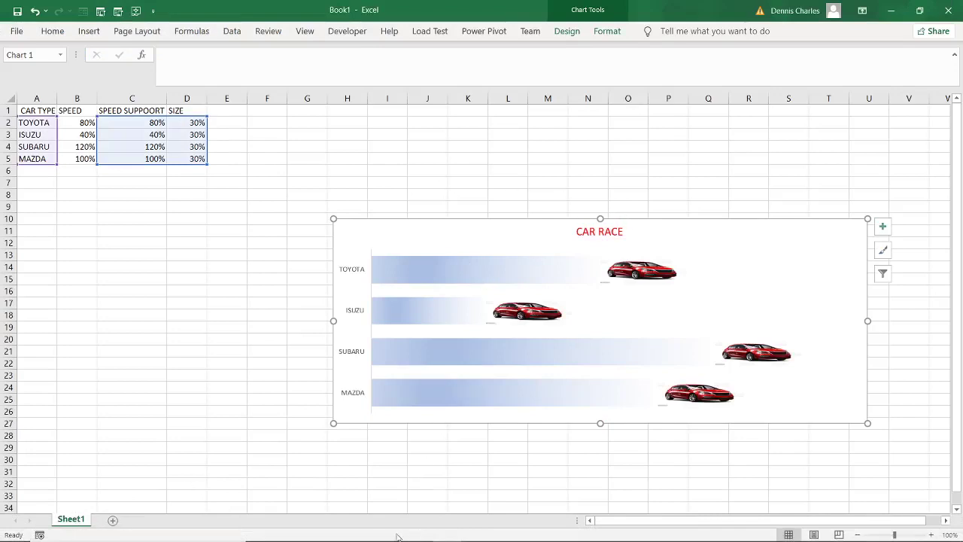
mouse_move(447, 530)
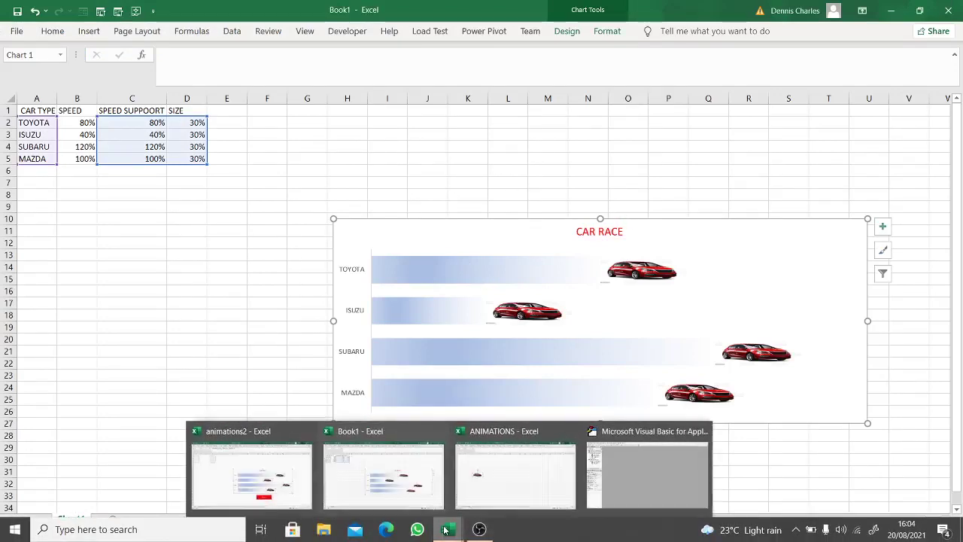
click(658, 481)
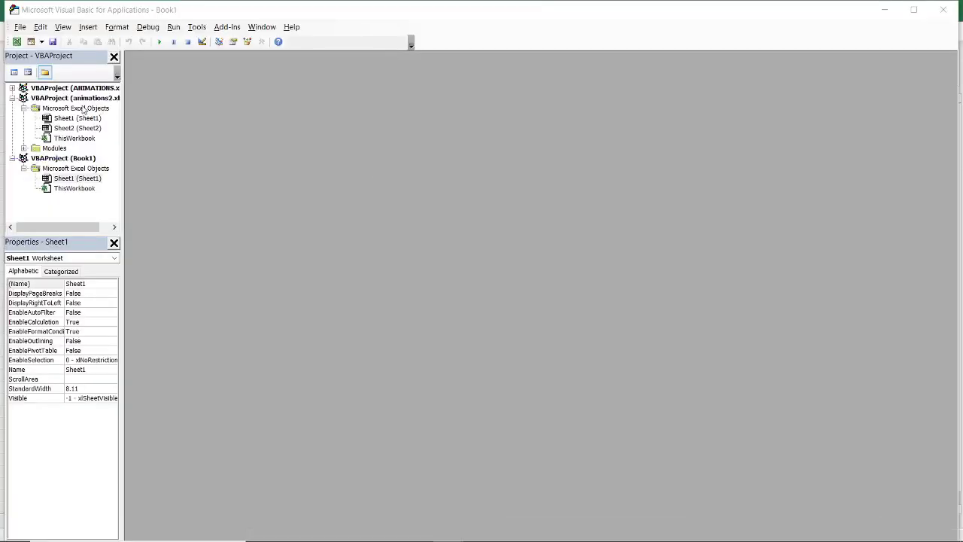
double_click(85, 119)
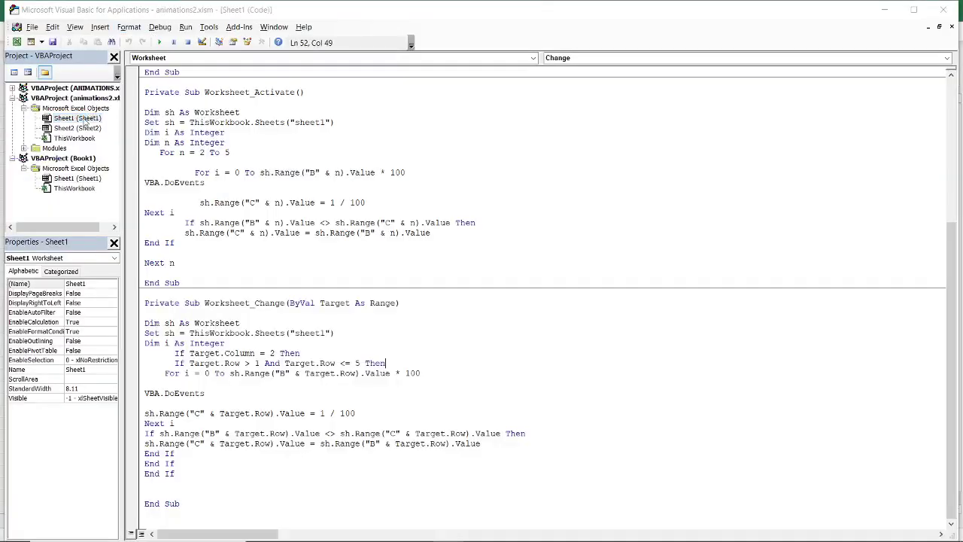
- Close the animations2 Sheet1 code and open Book1's empty Sheet1 (Sheet1) module
click(951, 27)
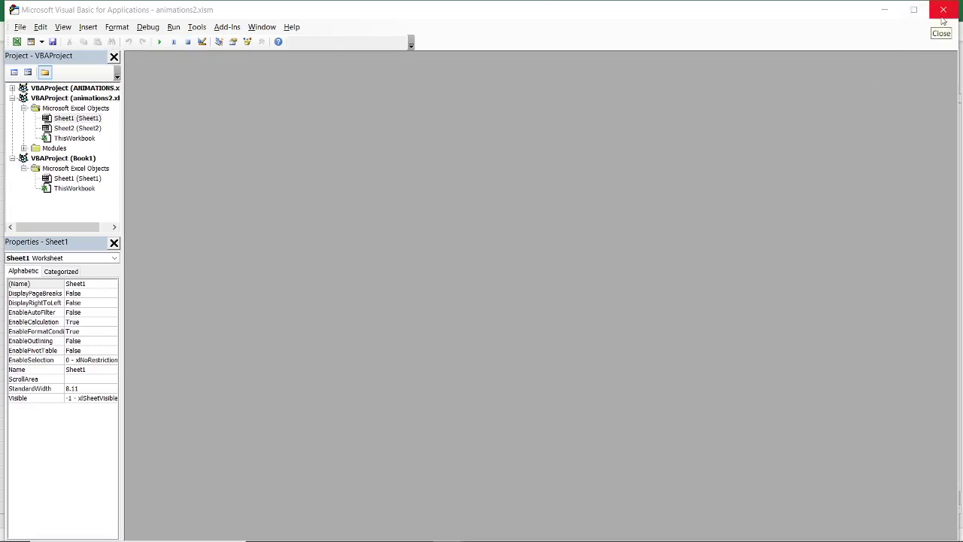
double_click(91, 120)
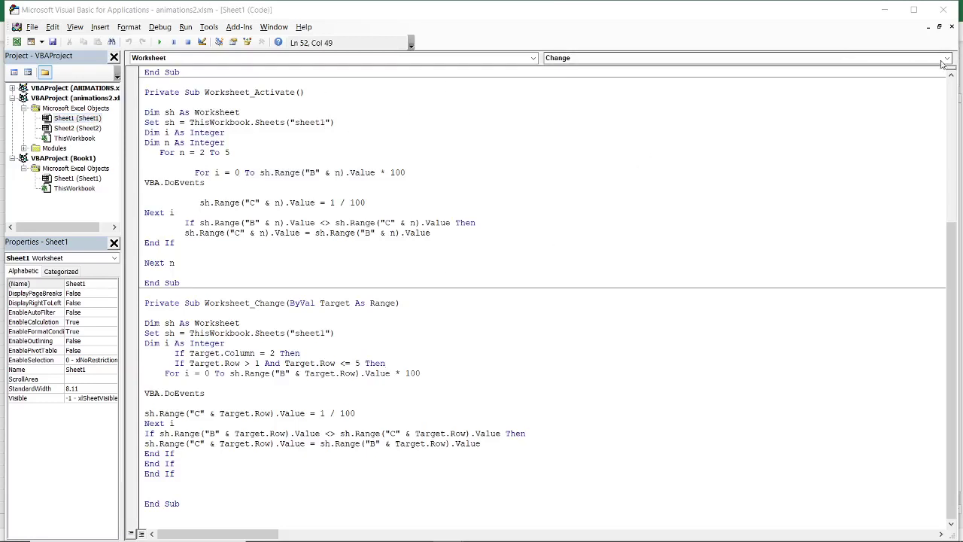
click(952, 26)
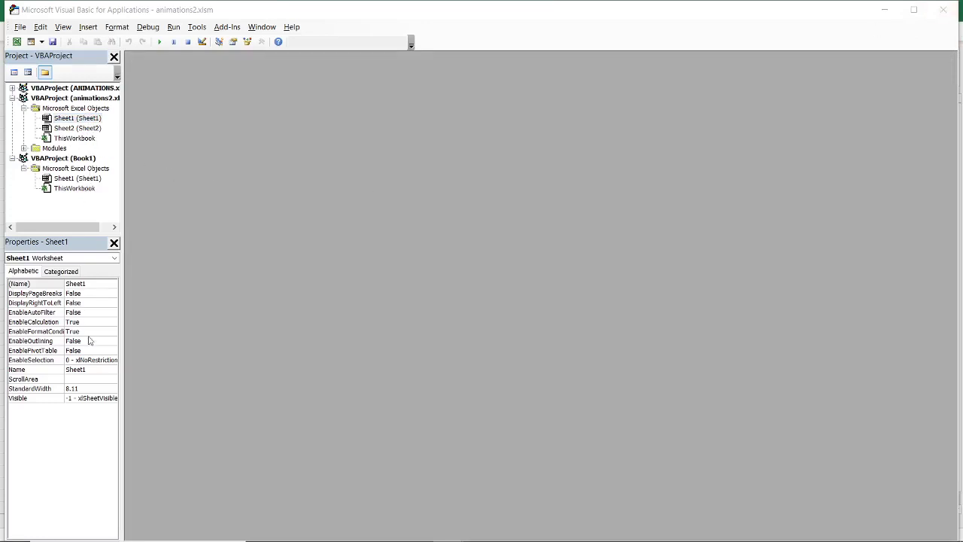
double_click(89, 182)
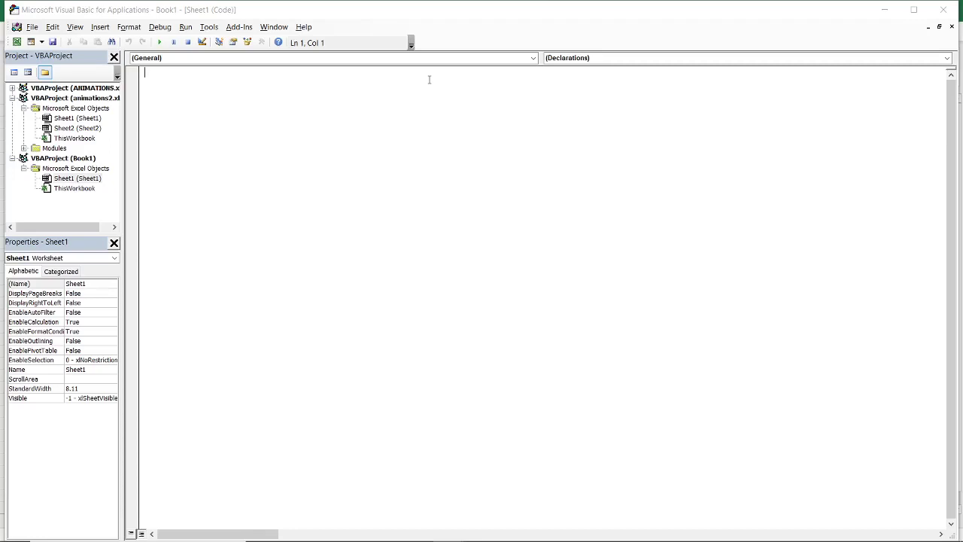
- Add a Worksheet_Change event procedure to Book1's Sheet1 and delete the SelectionChange stub
click(533, 59)
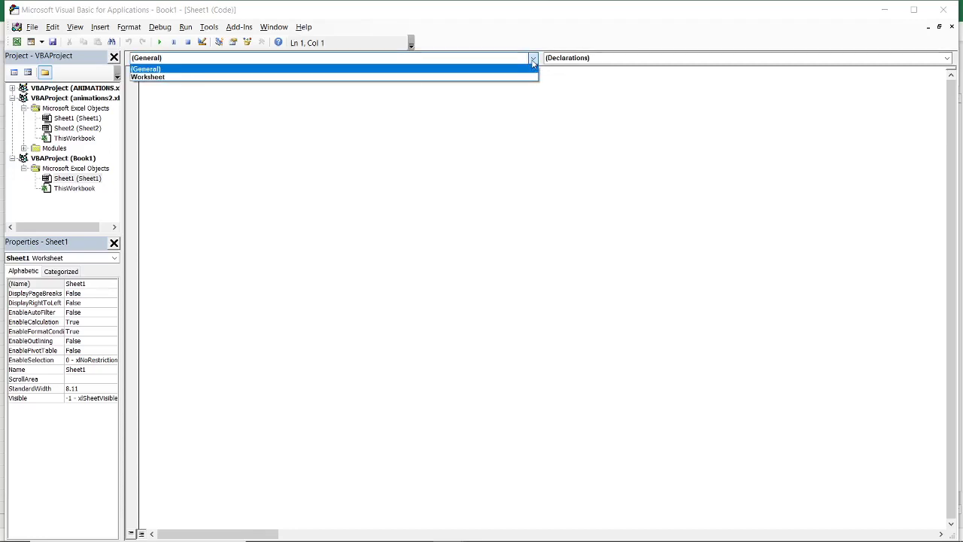
click(516, 77)
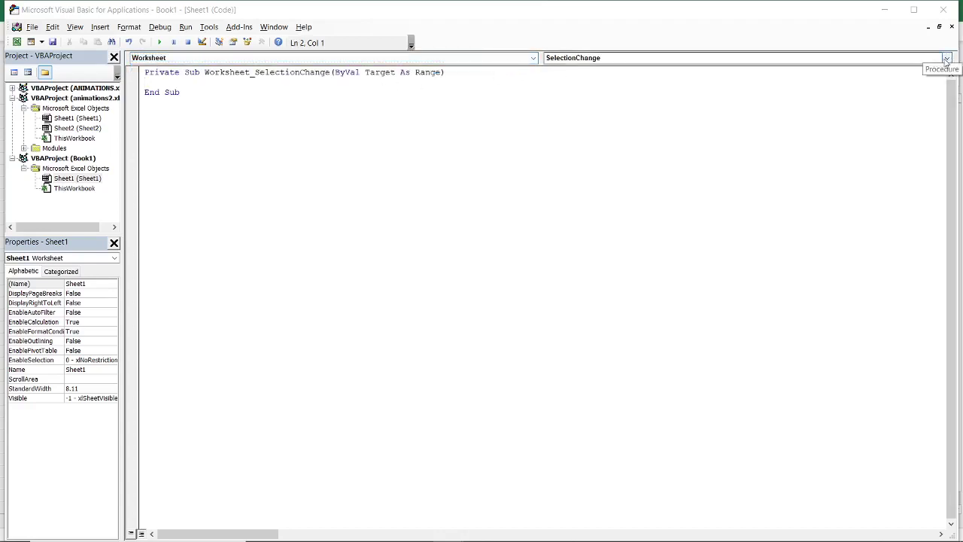
click(946, 59)
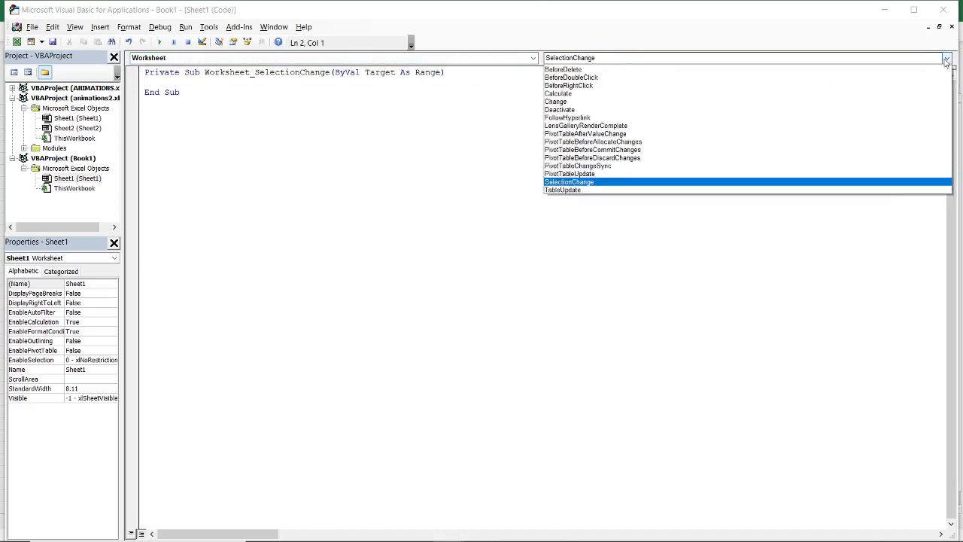
click(887, 110)
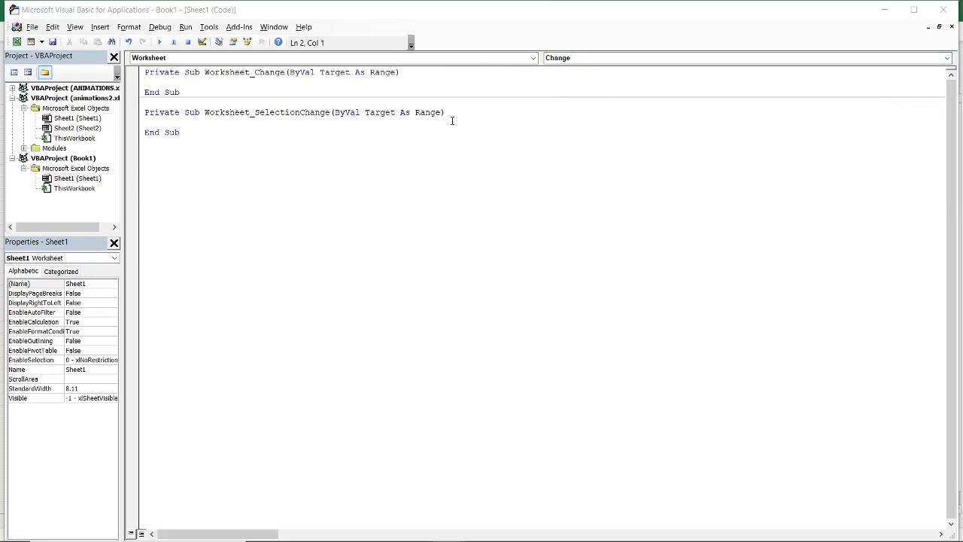
mouse_move(452, 121)
mouse_down()
mouse_move(354, 135)
mouse_move(167, 112)
mouse_move(148, 126)
mouse_move(148, 103)
mouse_up()
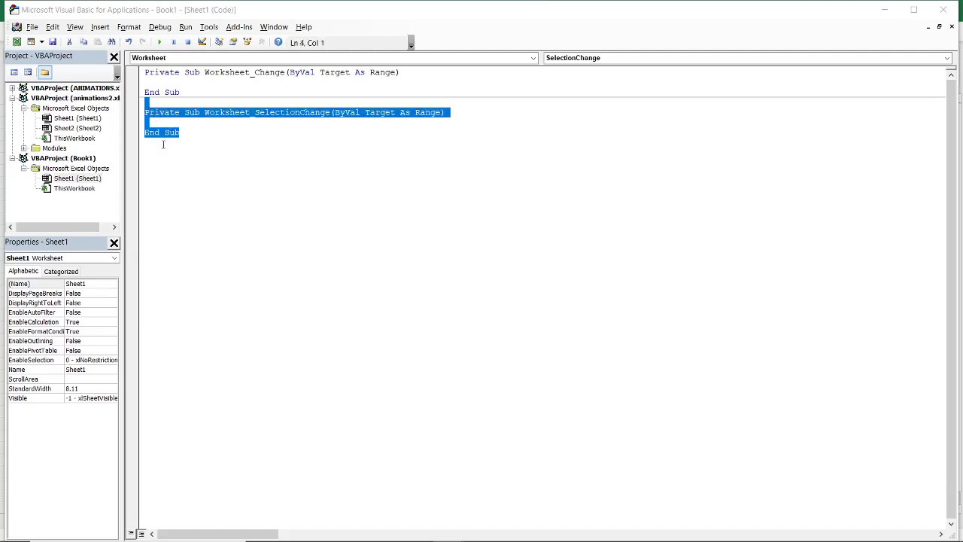
key(Delete)
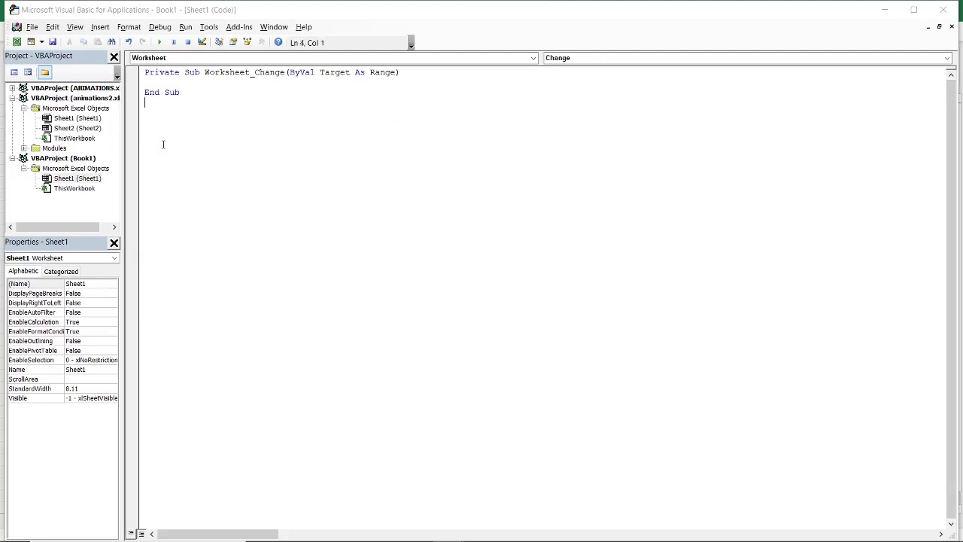
- Write the declaration Dim sh As Worksheet, completing Worksheet from IntelliSense
key(Return)
key(Return)
key(Return)
key(Return)
key(Return)
key(Return)
text(DI)
text(M SH)
text(A)
text(S )
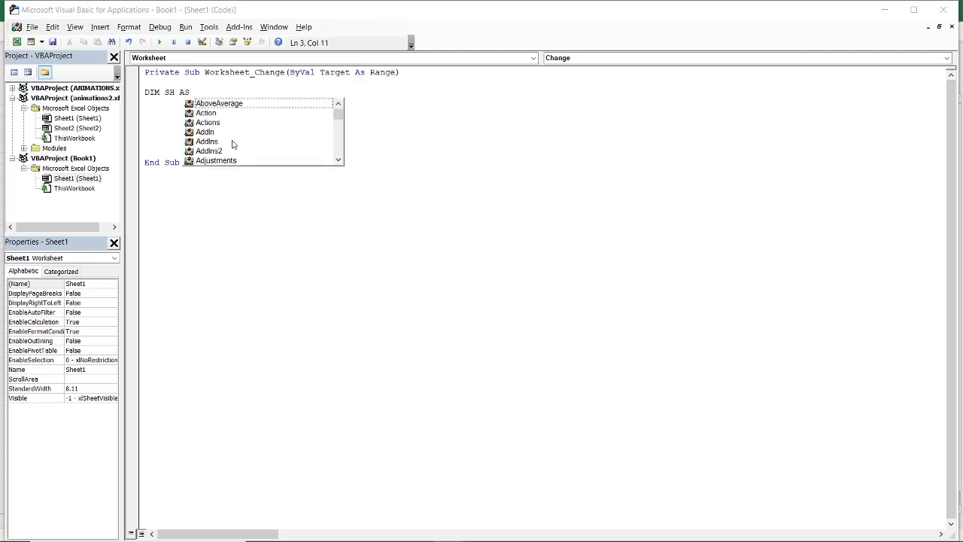
text(WOR)
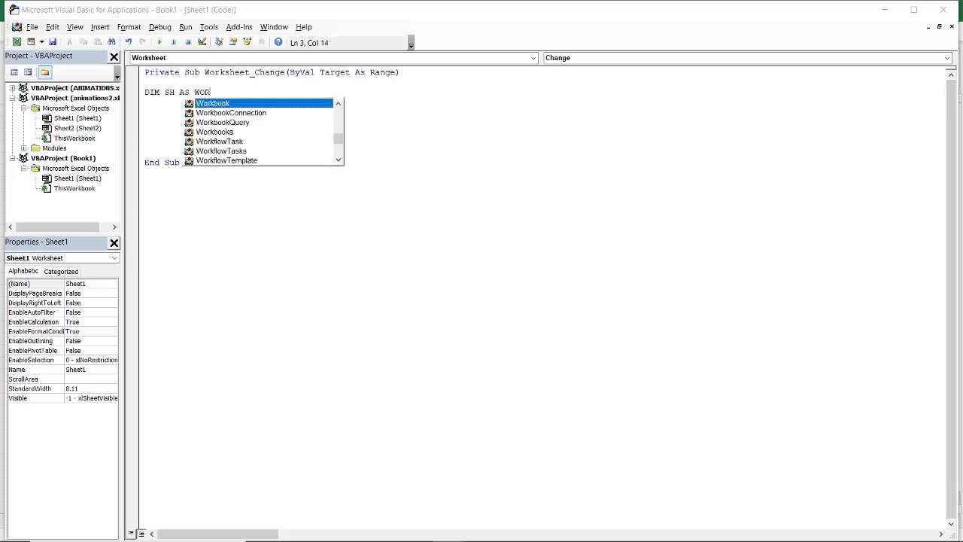
text(KSHEE)
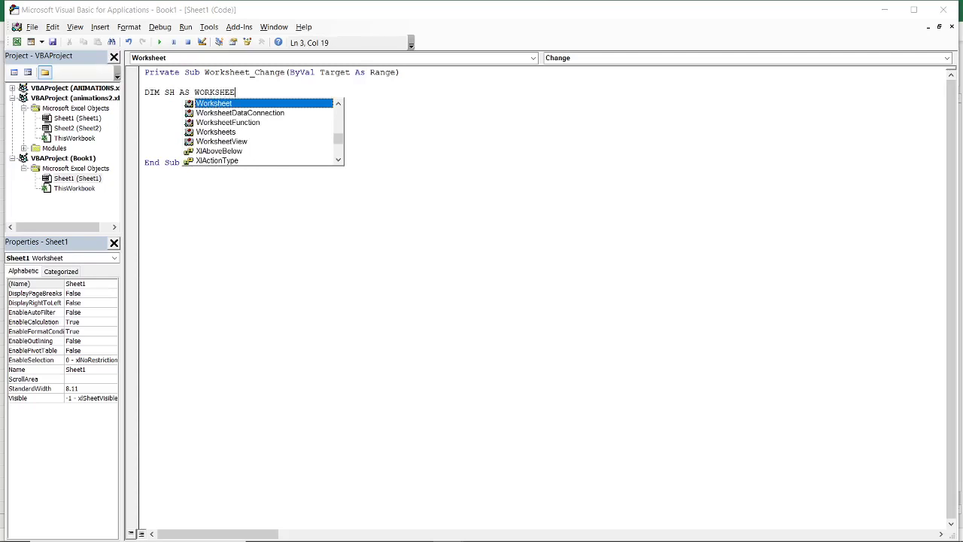
double_click(225, 105)
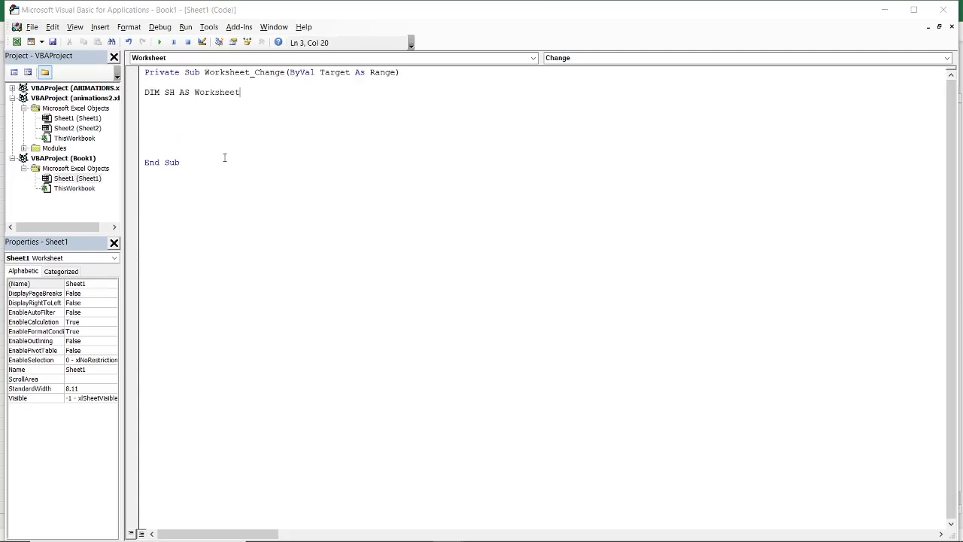
key(Return)
- Rename the variable SH to lowercase sh and begin the line set sh = ThisWorkbook
click(175, 92)
key(BackSpace)
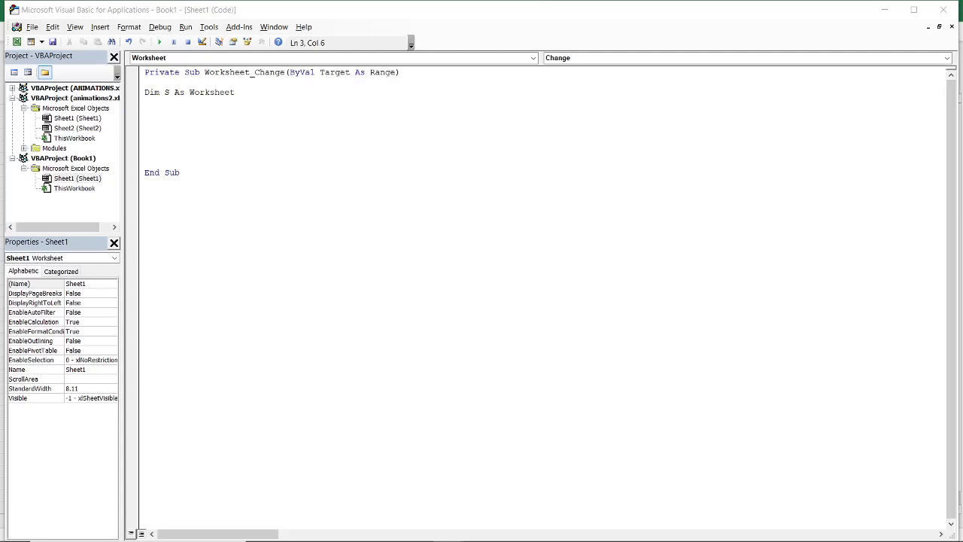
key(BackSpace)
text(sh)
click(245, 91)
key(Return)
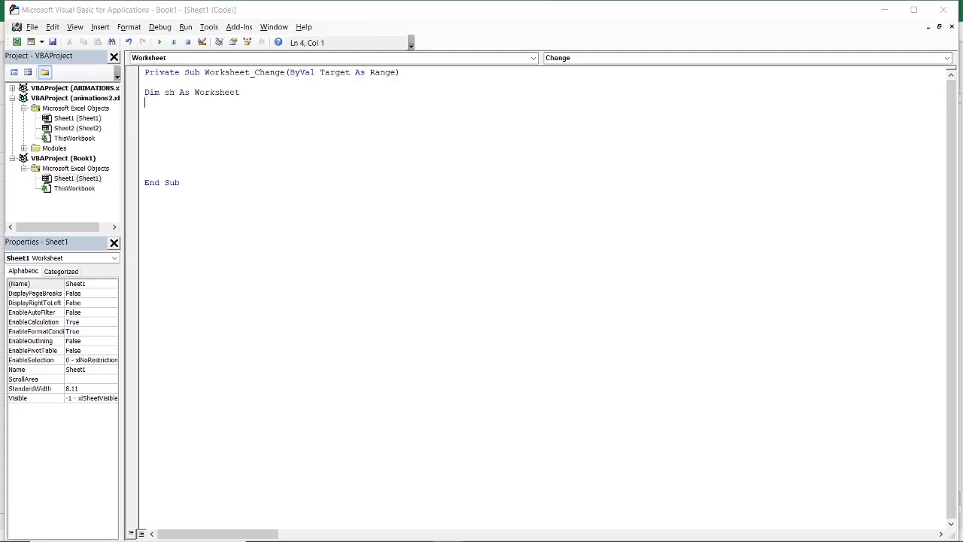
text(s)
text(et)
text( sh )
text(=)
text(this)
text(woo)
- Complete the line Set sh = ThisWorkbook.Sheets("shhet1")
key(BackSpace)
text(rk)
text(boo)
text(k.sh)
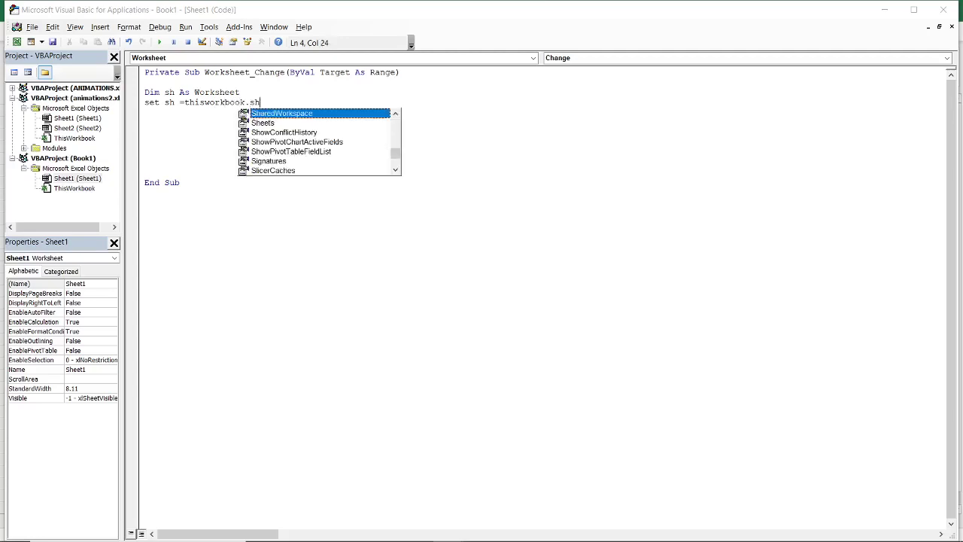
text(eets)
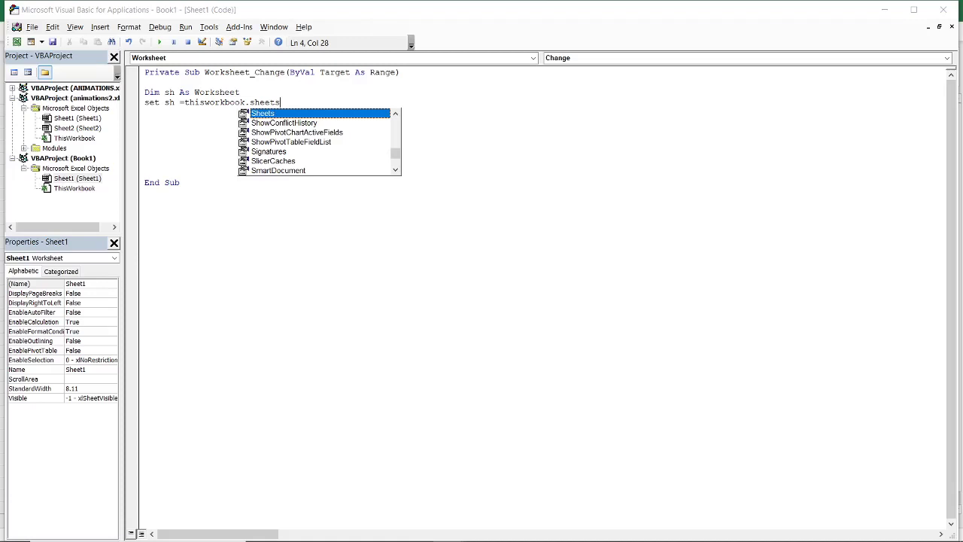
key(Escape)
text(()
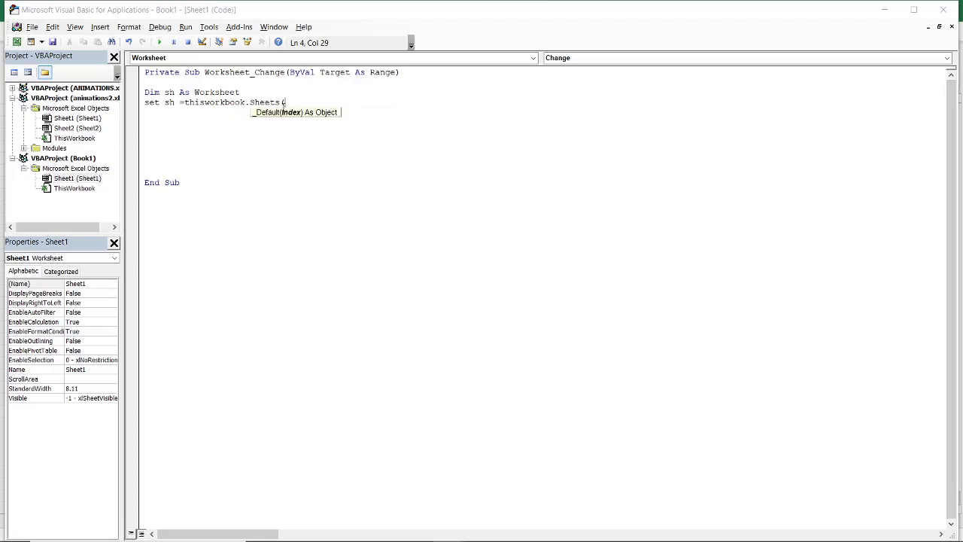
text(")
text(shhet)
text(1)
text("))
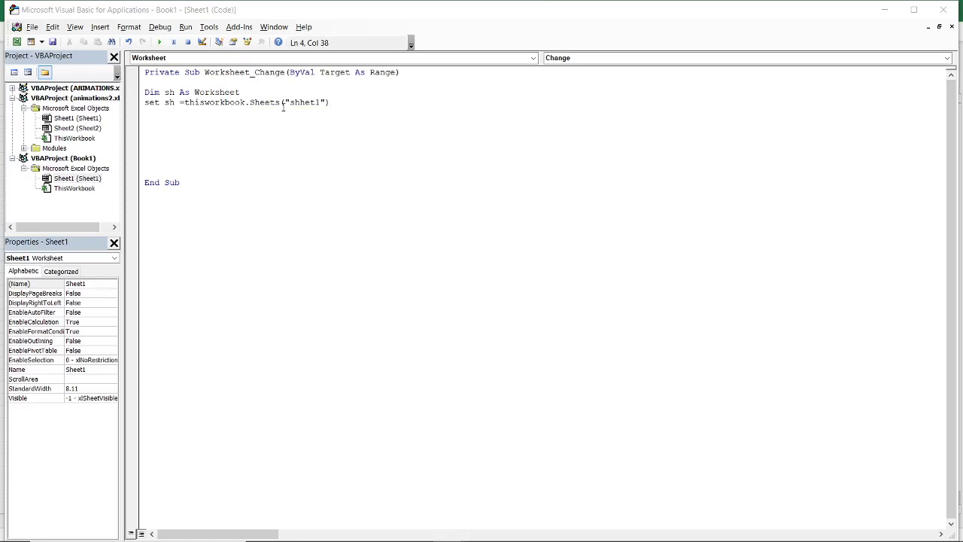
key(Return)
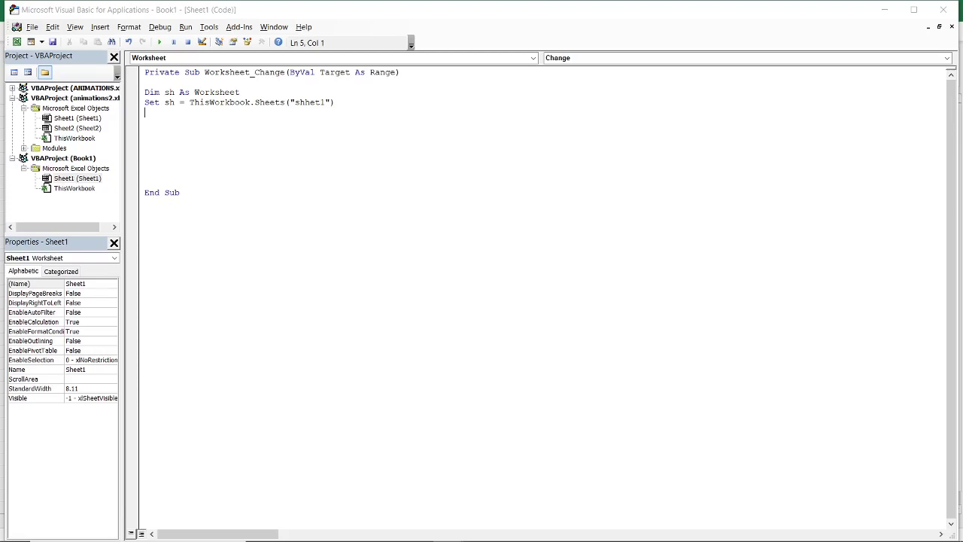
- Declare Dim i As Integer, picking Integer from IntelliSense
text(di)
text(m i )
text(as)
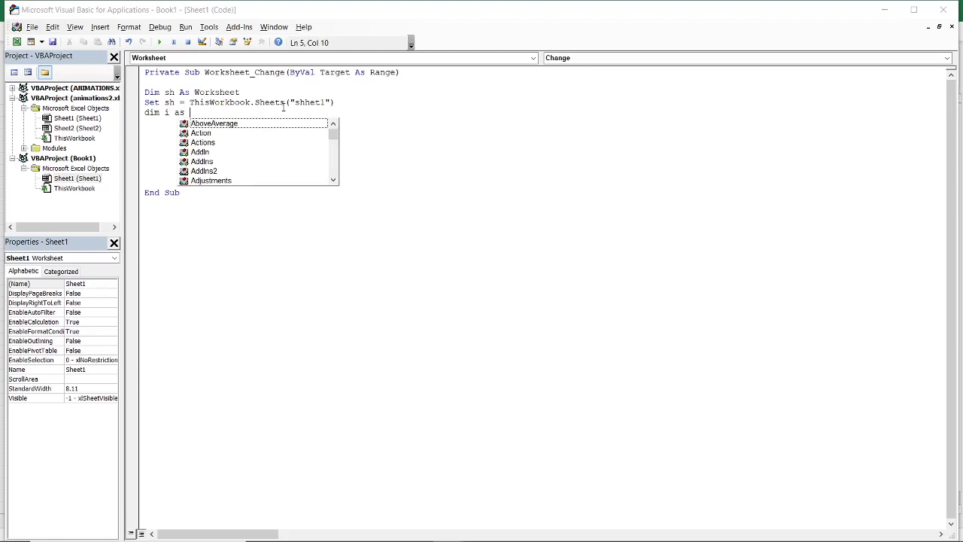
text(in)
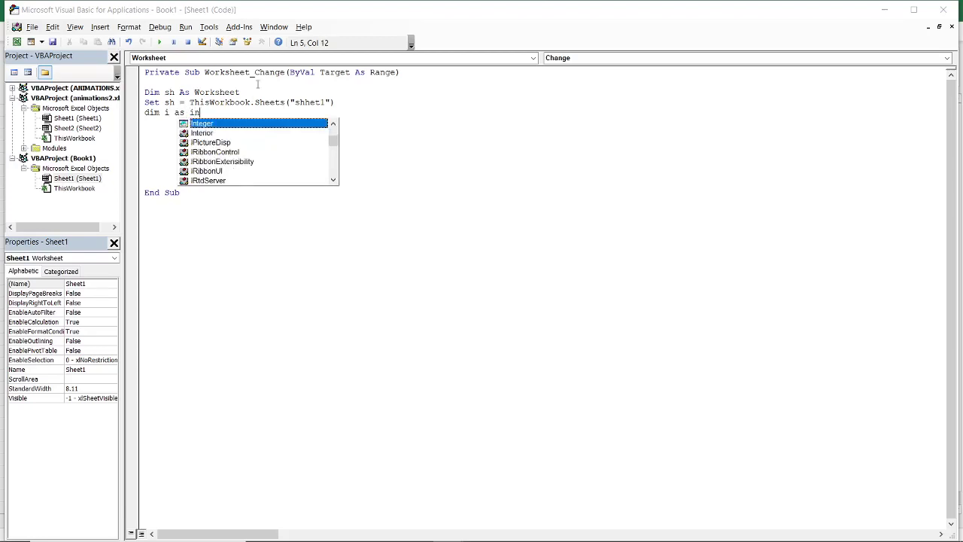
double_click(224, 124)
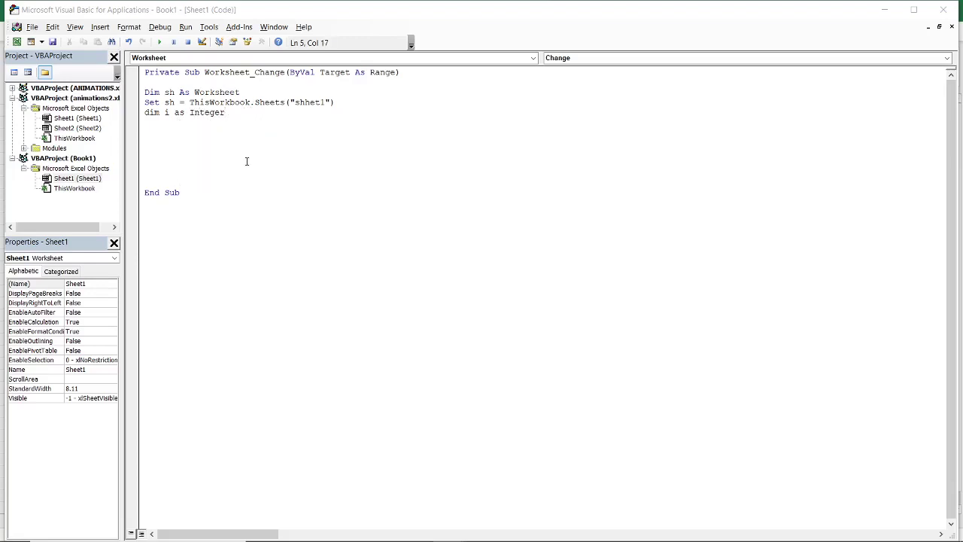
key(Return)
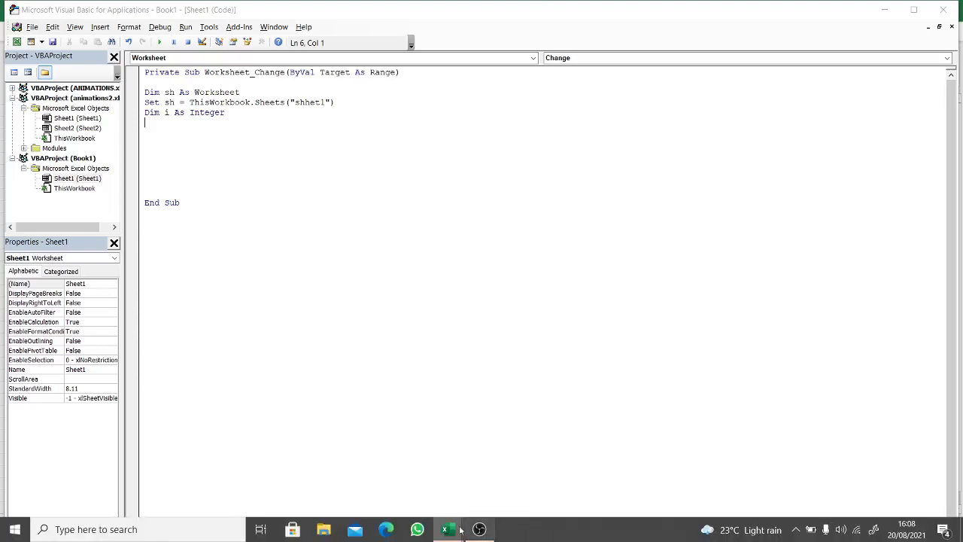
mouse_move(448, 529)
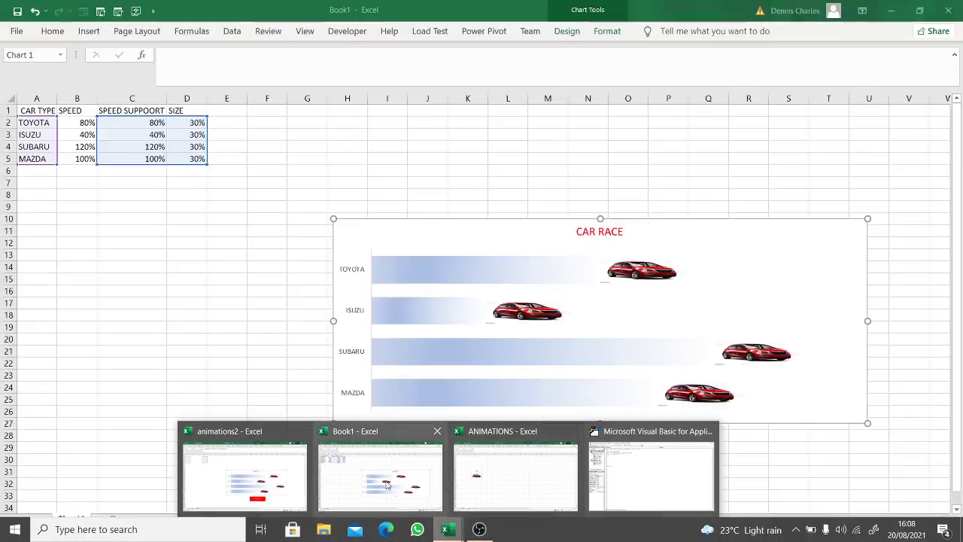
click(388, 482)
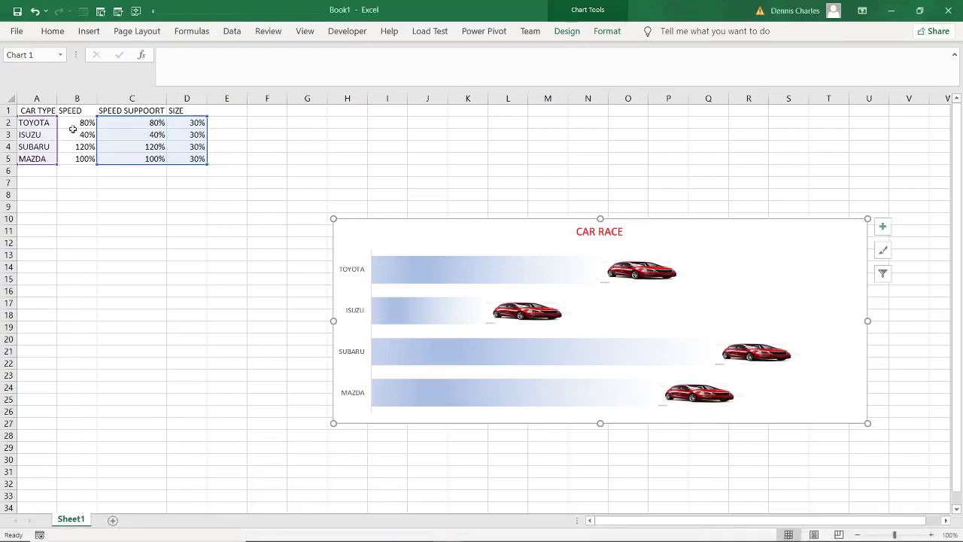
click(79, 170)
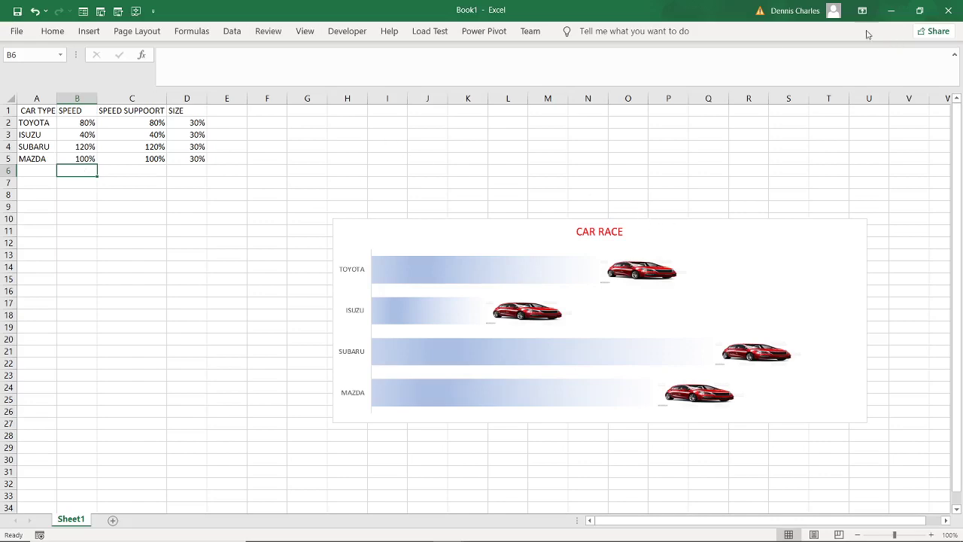
click(891, 10)
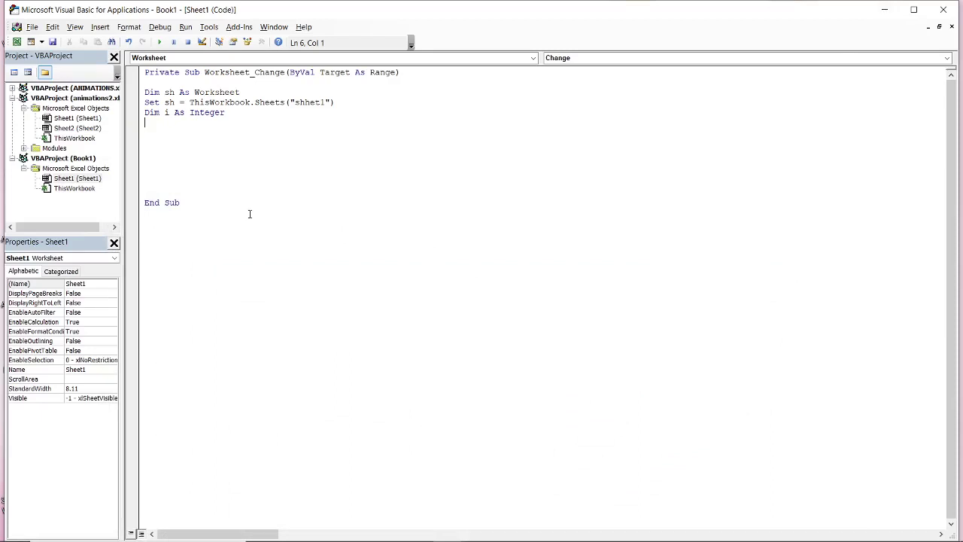
- Add the line If Target.Column = 2 Then and start an if target.Row condition beneath it
text(if)
text( targ)
text(et.)
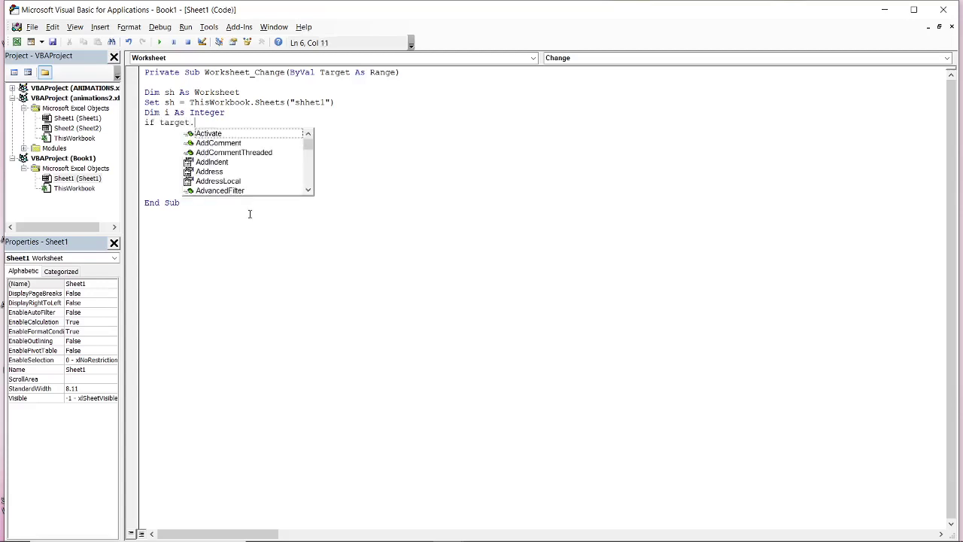
text(co)
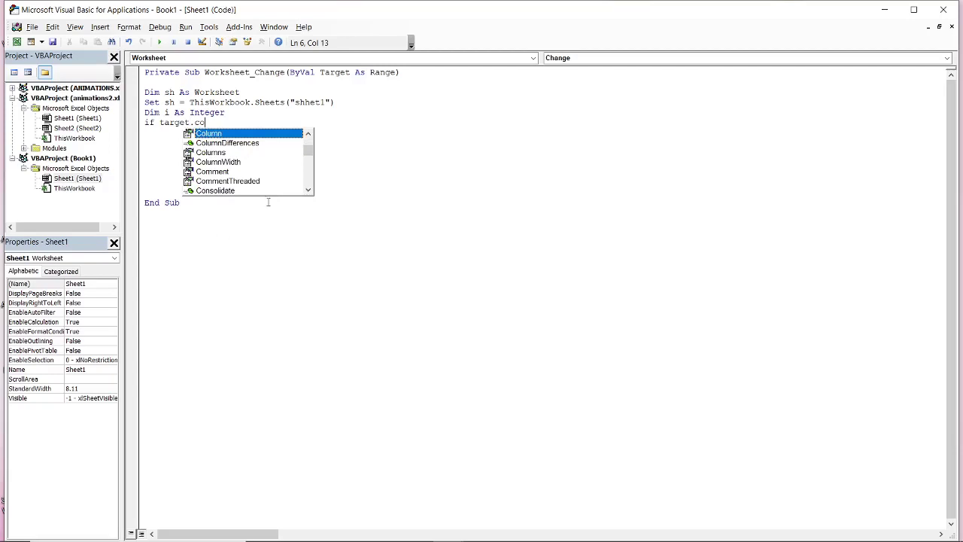
key(Tab)
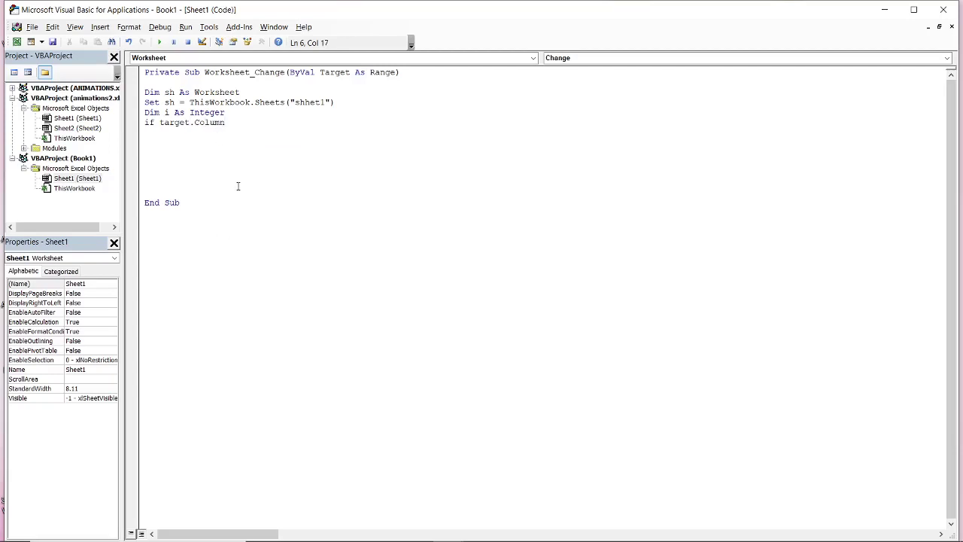
text(=)
text(2 th)
text(en)
key(Return)
text(if )
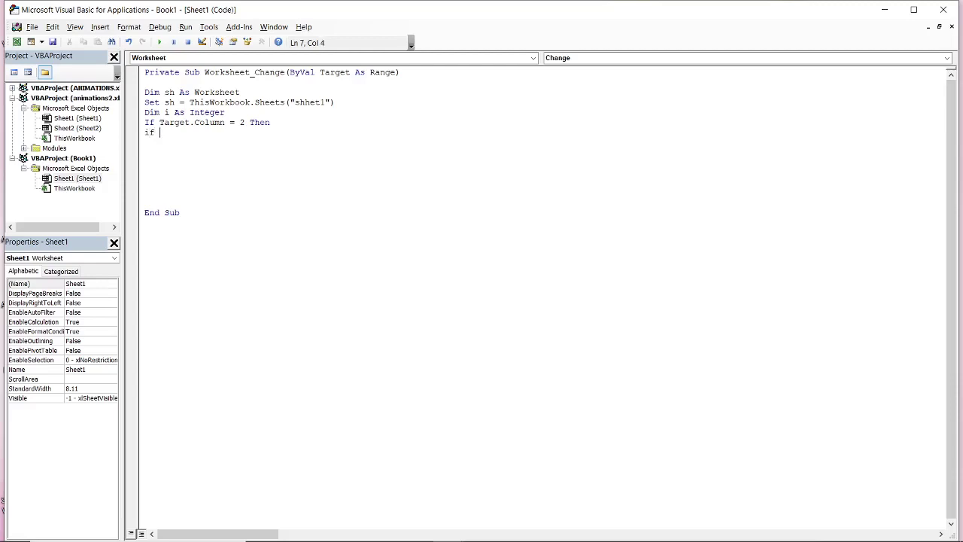
text(target)
text(.r)
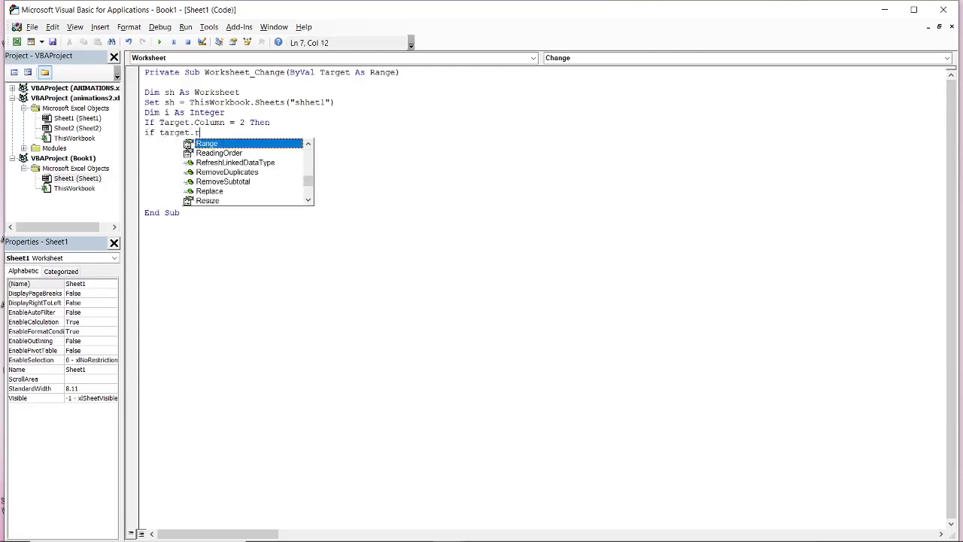
text(o)
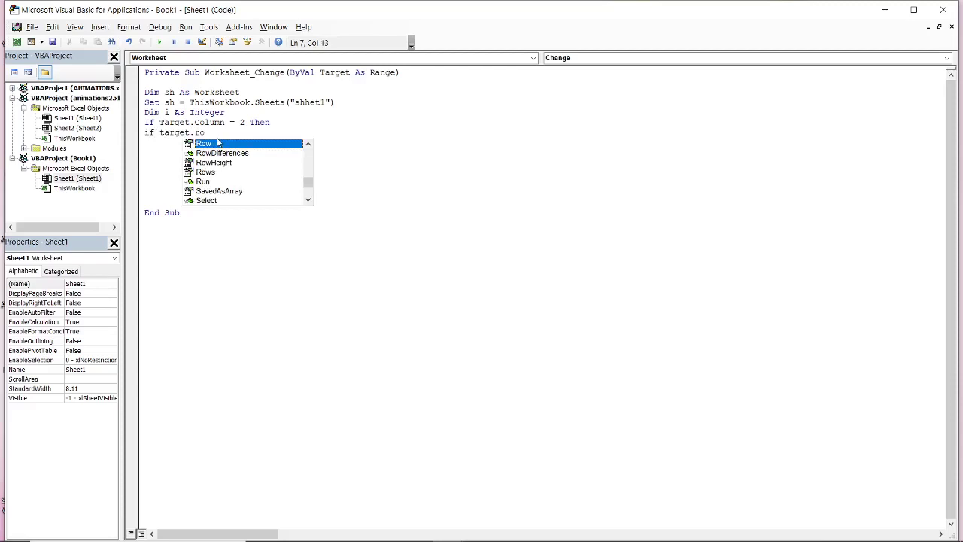
double_click(214, 146)
- Dismiss the compile error and make the row condition read if target.Row>1
click(214, 146)
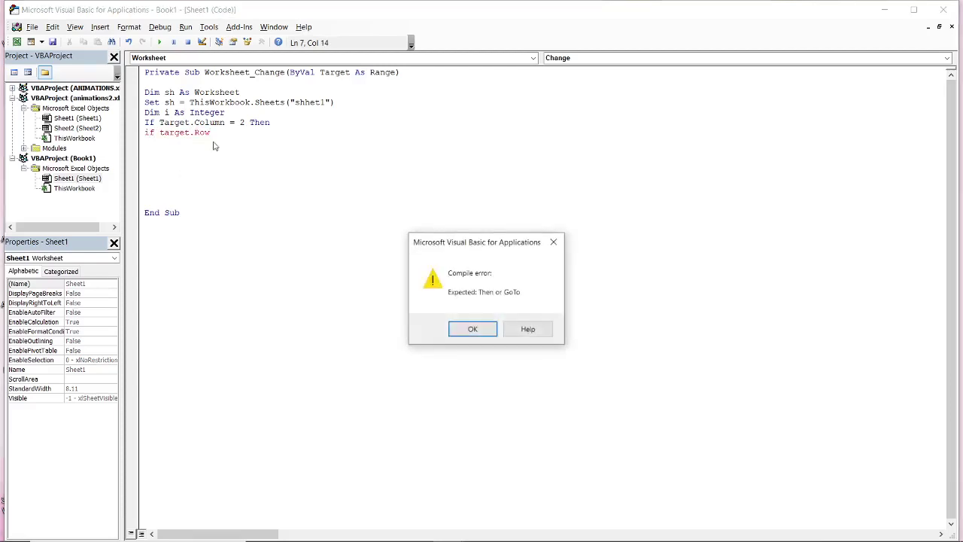
click(553, 241)
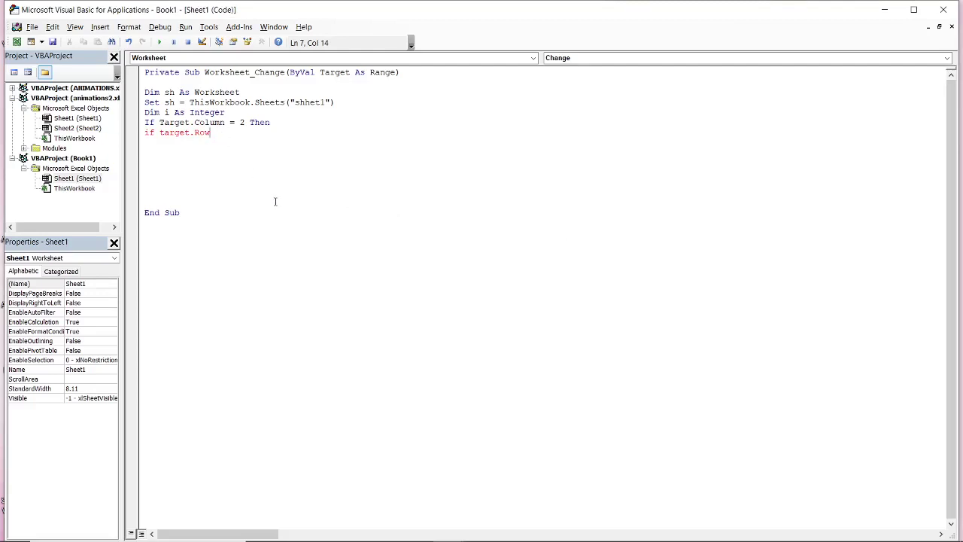
text(=)
key(BackSpace)
text(>)
text(1)
- Switch to the Book1 workbook, then return to the VBA macro code window
mouse_move(455, 531)
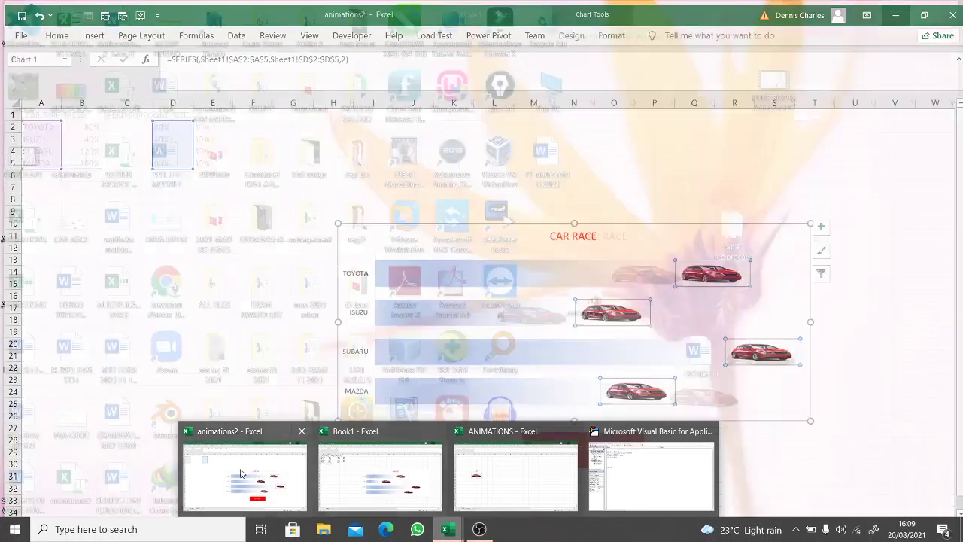
click(359, 480)
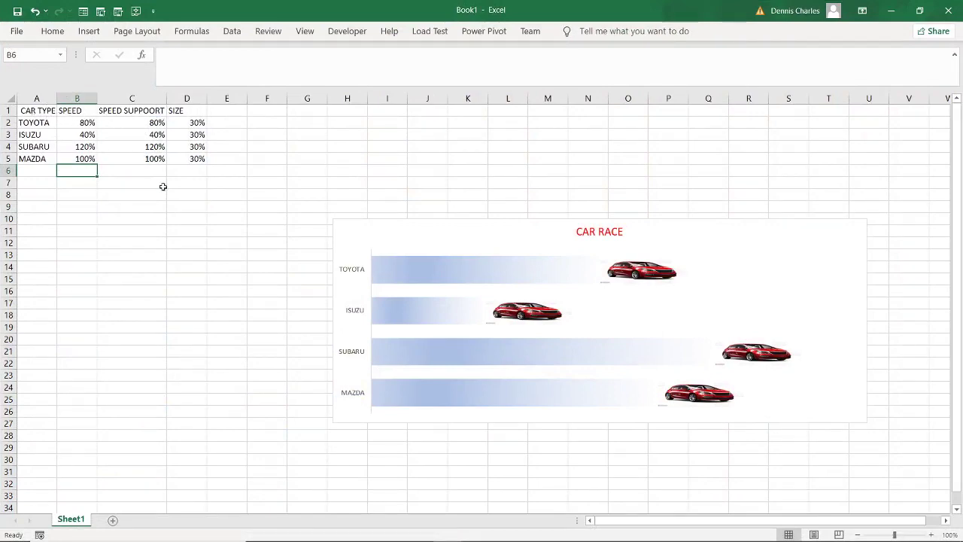
mouse_move(370, 539)
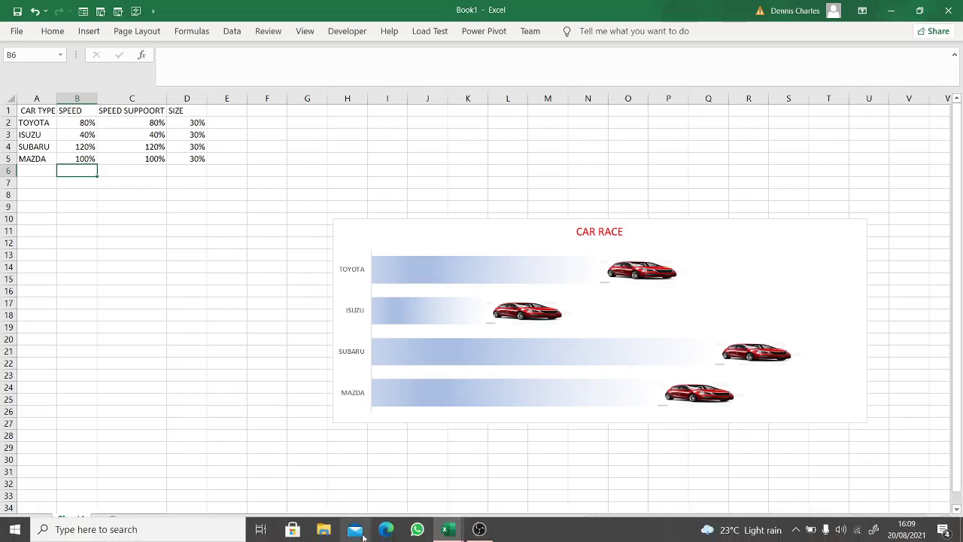
mouse_move(457, 534)
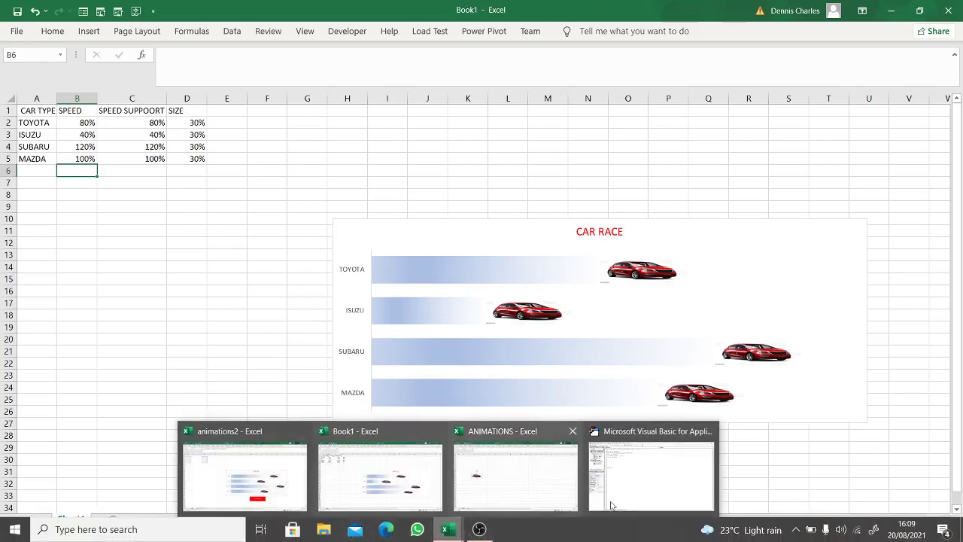
click(650, 493)
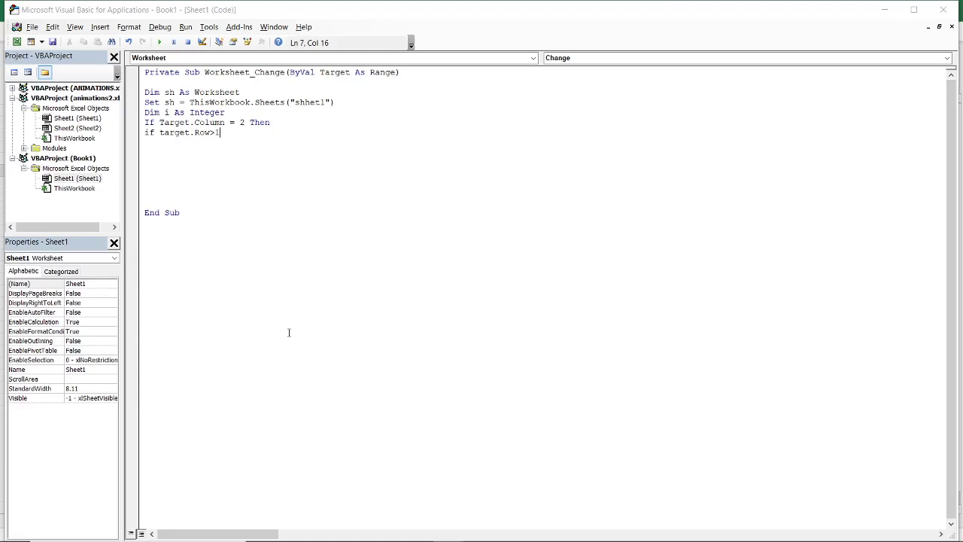
- Extend the row condition with 'and target.Row is <=5 then' and start a new line
text(a)
text(nd tar)
text(get)
text(.Row )
text(i)
text(s )
text(<)
text(=)
text(1)
key(BackSpace)
text(5)
text( then)
key(Return)
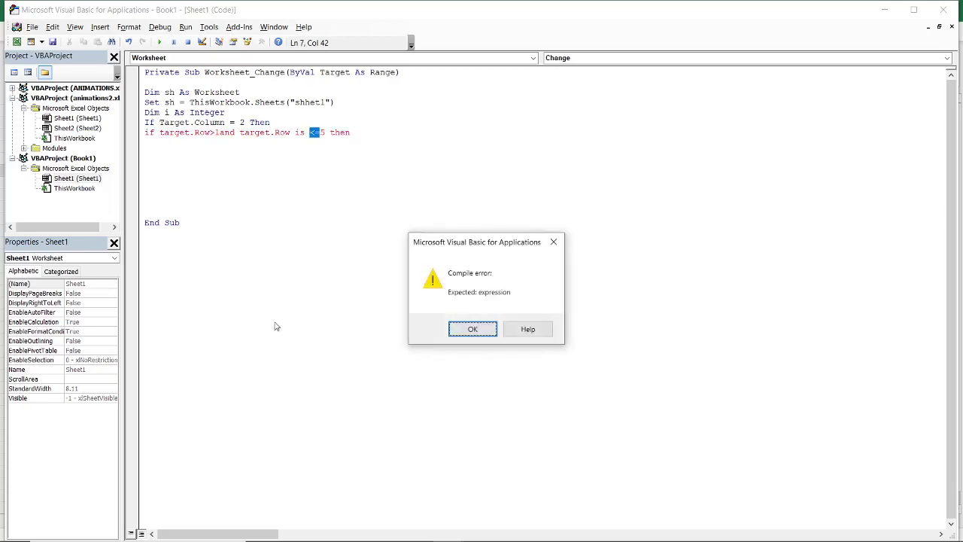
- Dismiss the compile errors and adjust the spacing around the <= operator
click(553, 241)
click(310, 134)
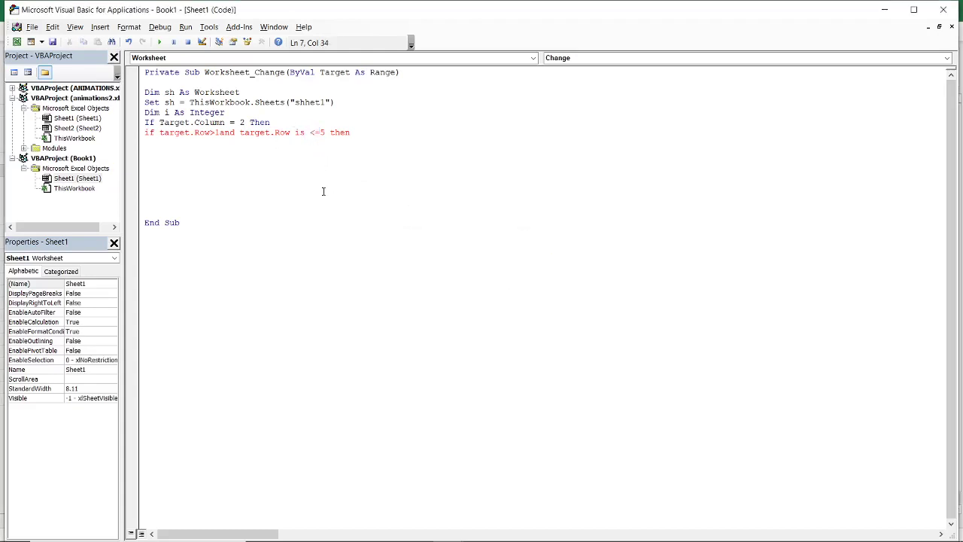
key(BackSpace)
key(End)
key(Return)
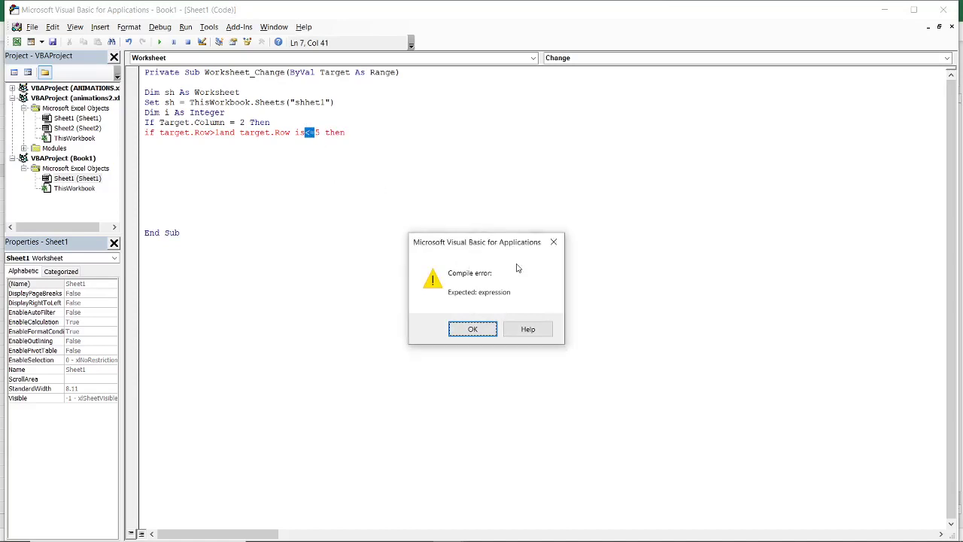
click(472, 329)
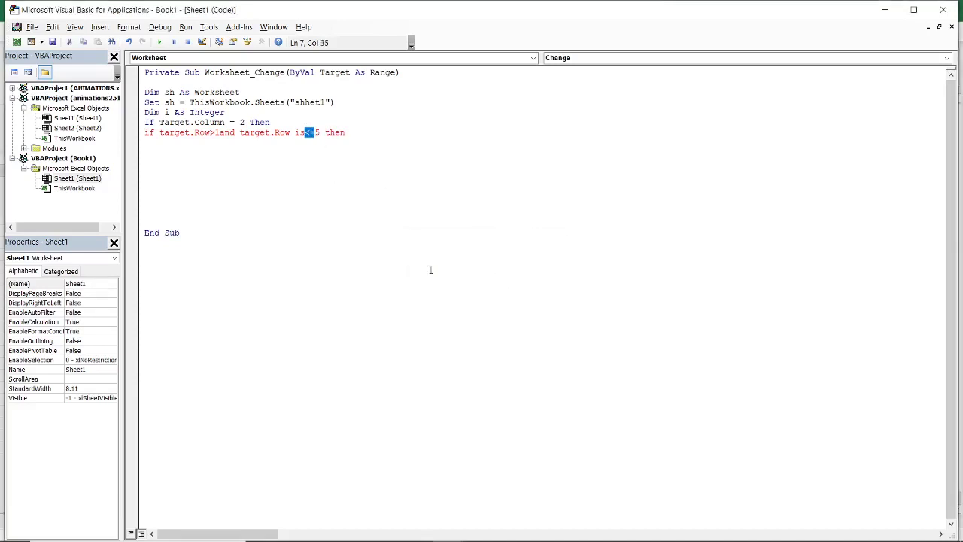
click(314, 135)
key(Left)
key(Left)
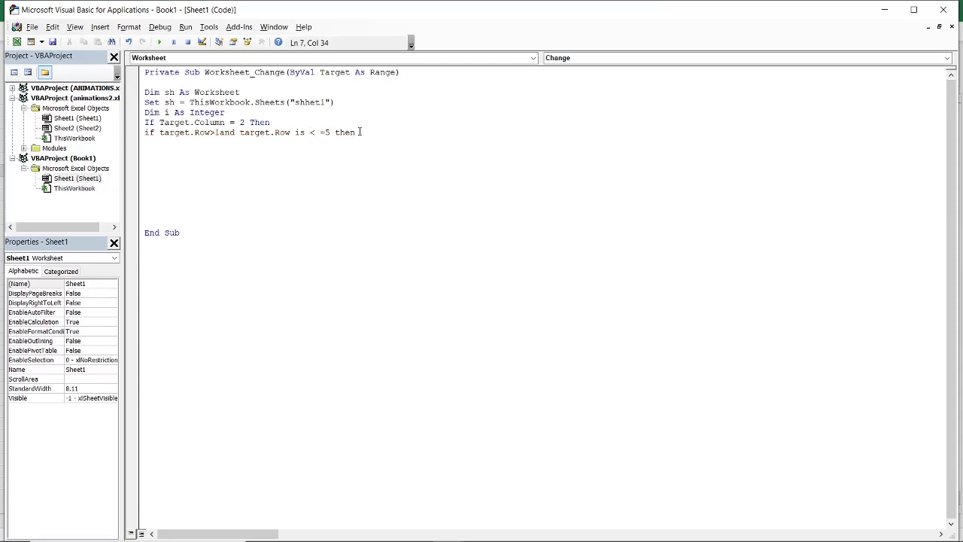
click(404, 148)
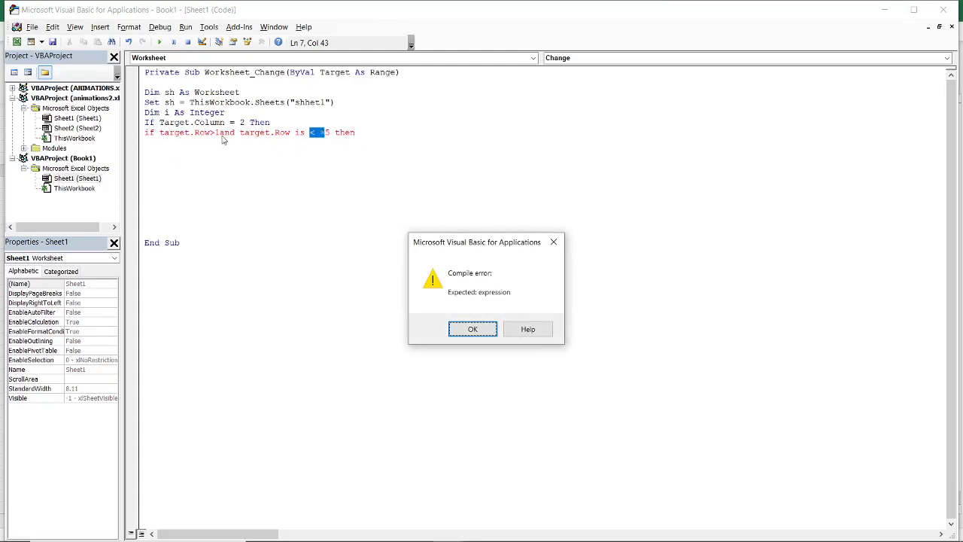
- Add a space after Row>1 and remove the space inside the <= operator
click(473, 329)
click(220, 132)
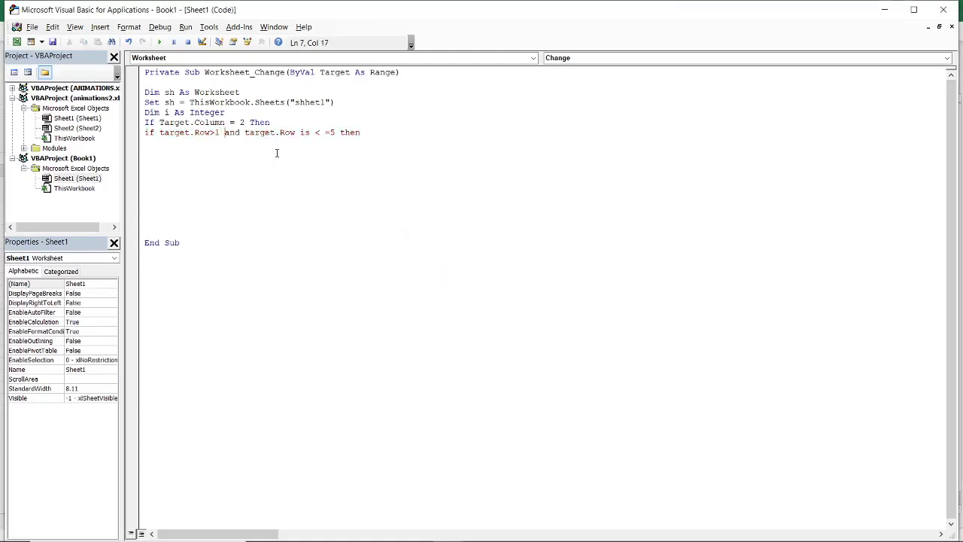
click(364, 133)
key(Return)
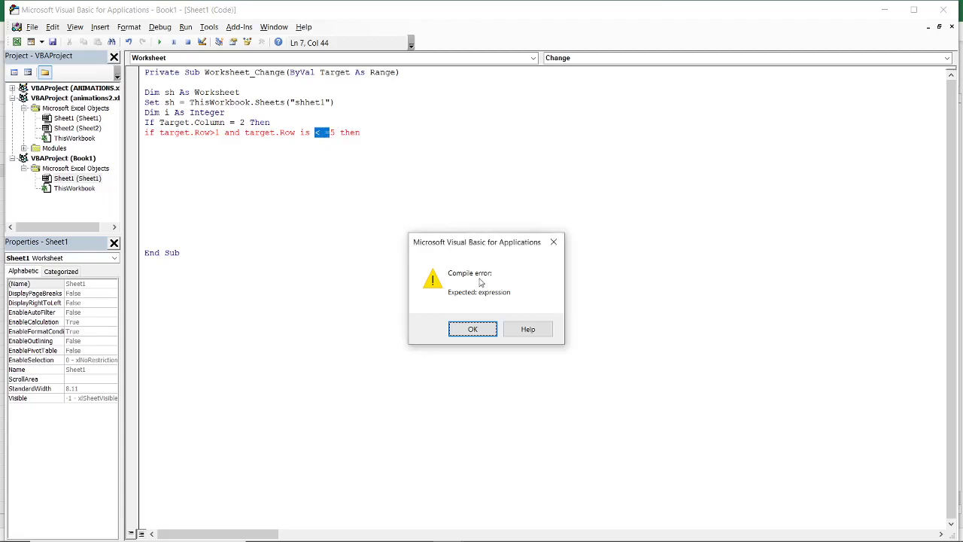
click(473, 331)
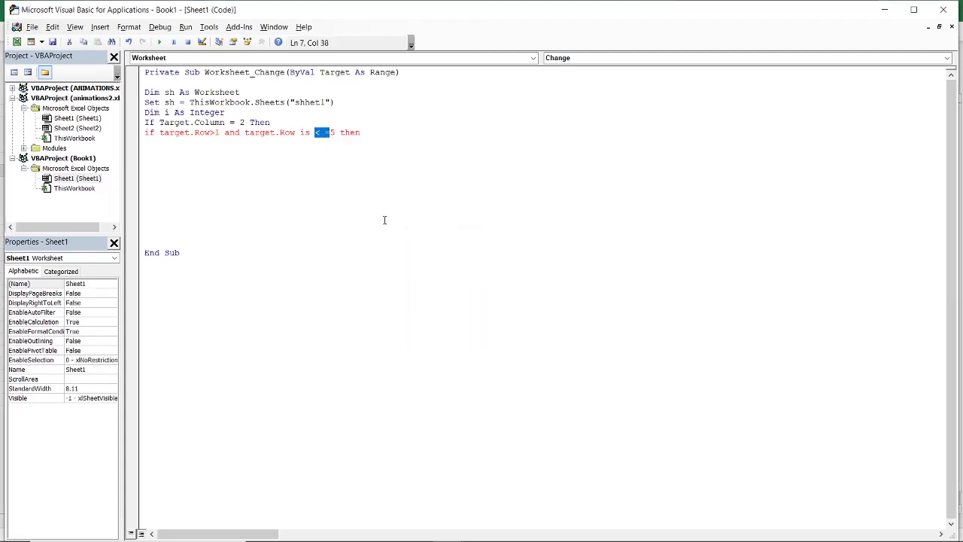
click(325, 133)
key(BackSpace)
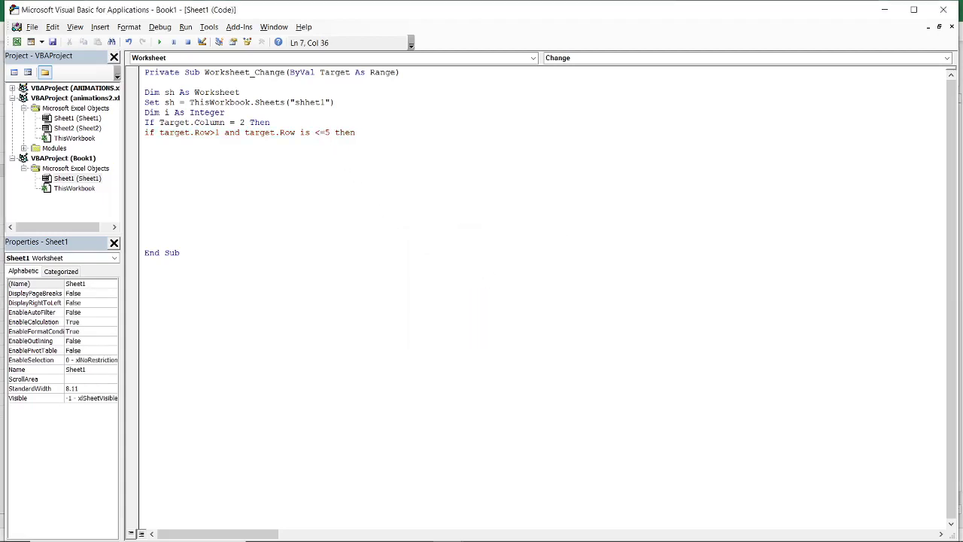
key(End)
key(Return)
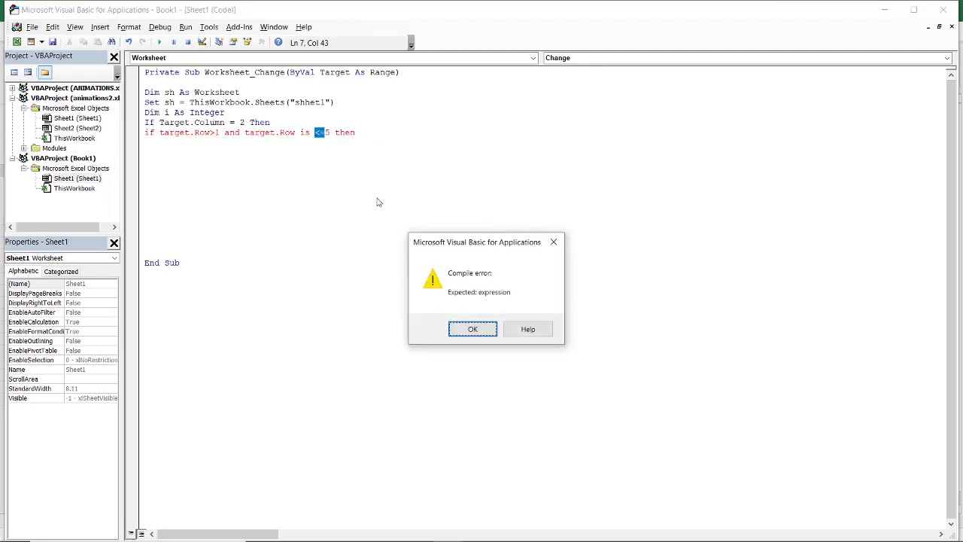
- Delete the <= operator before 5, leaving 'target.Row is 5 then'
click(469, 330)
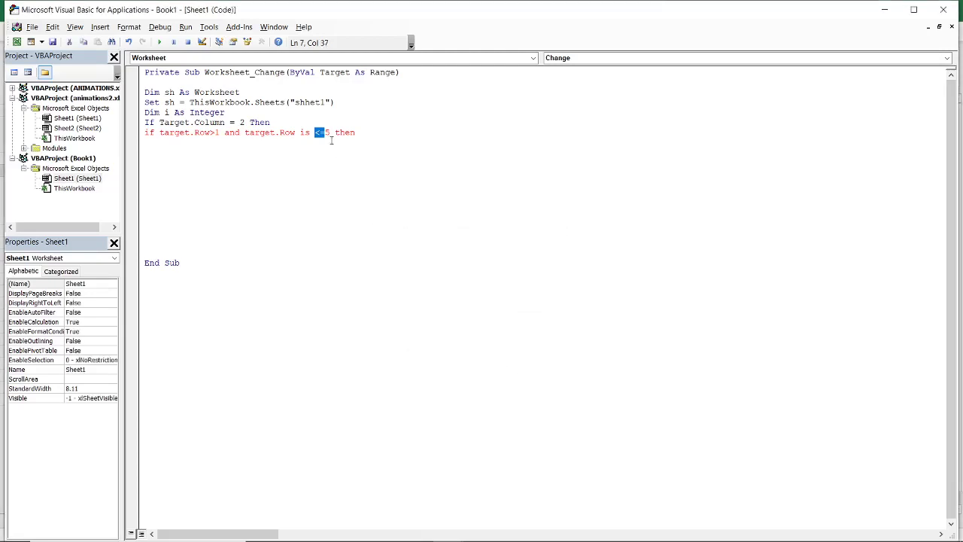
key(Right)
key(BackSpace)
key(BackSpace)
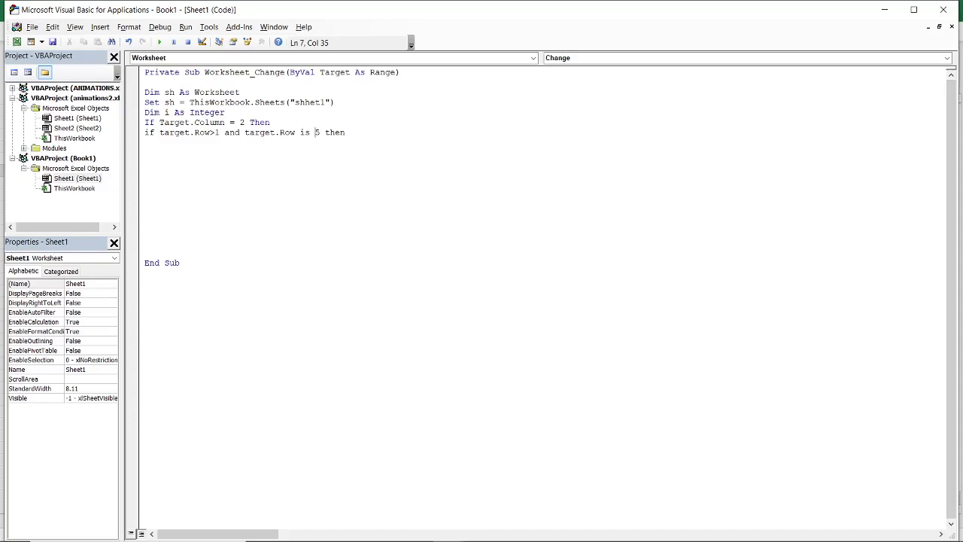
- Insert <= before 5 so the line becomes If Target.Row > 1 And Target.Row <= 5 Then
text(,)
key(BackSpace)
key(BackSpace)
key(BackSpace)
key(BackSpace)
key(BackSpace)
text(<)
text(=)
click(348, 133)
key(Return)
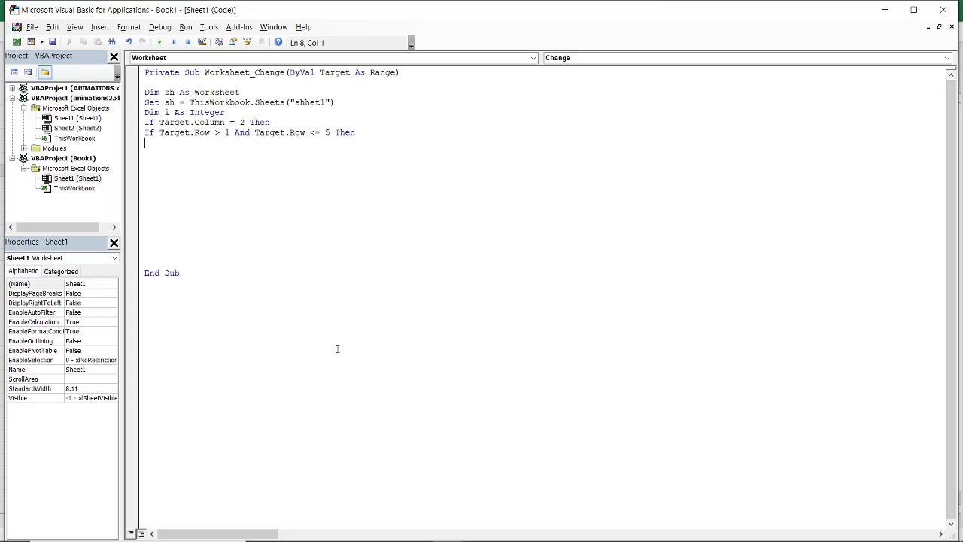
- Start the loop line for i=0 to sh.Range("B" below the row condition
text(for)
text( i)
text(=)
text(0 )
text(to)
text( sh)
text(.r)
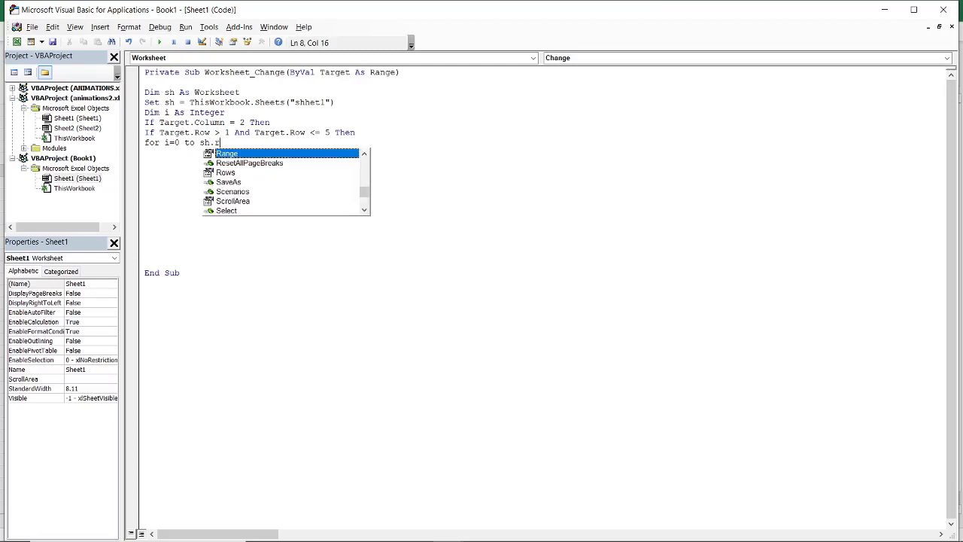
text(ang)
double_click(230, 153)
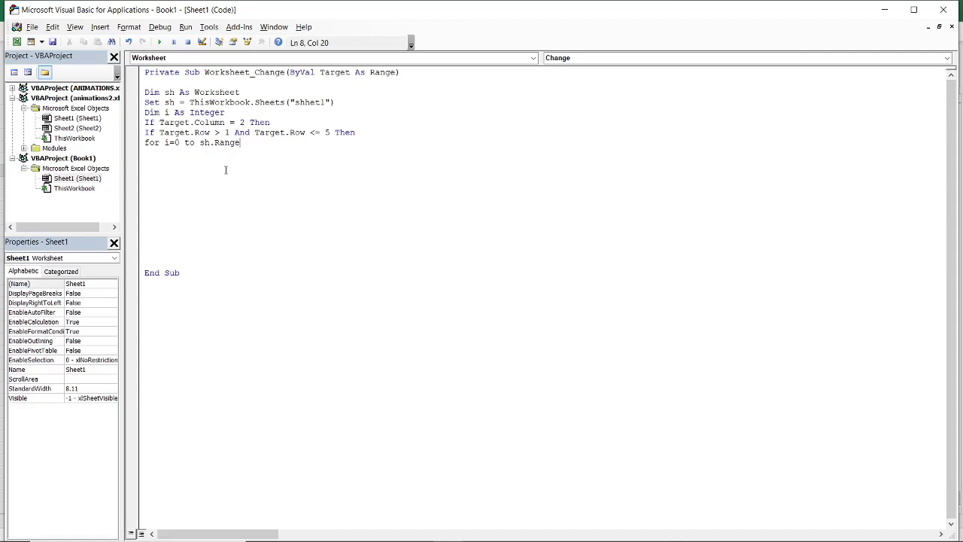
text((")
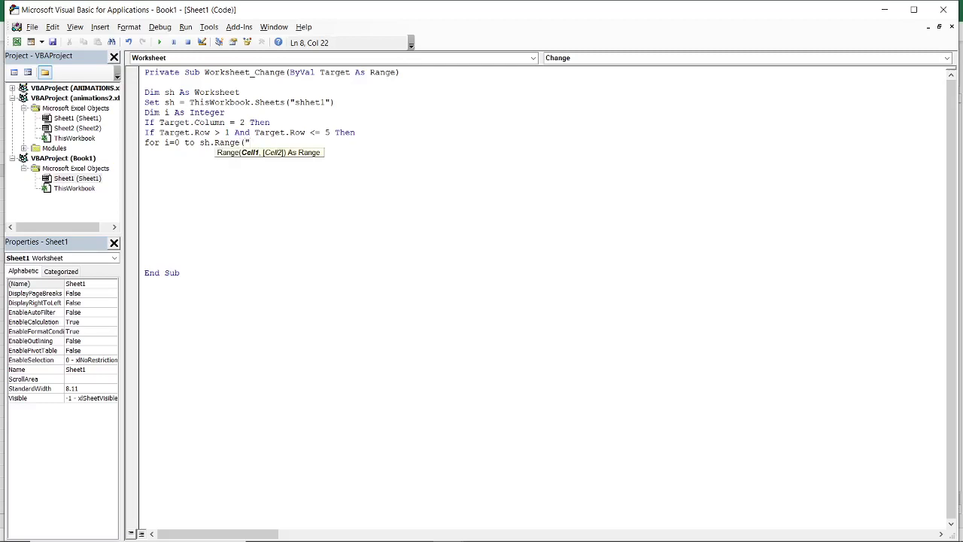
text(B)
- Finish the loop header as For i = 0 To sh.Range("B" & Target.Row).Value * 100
text(& )
text(tar)
text(h)
key(BackSpace)
text(ge)
text(t.)
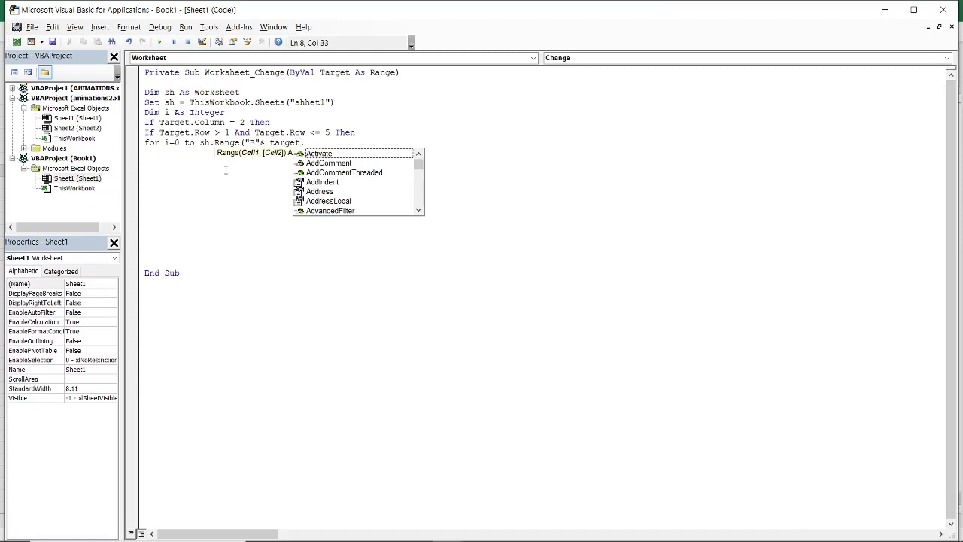
text(ro)
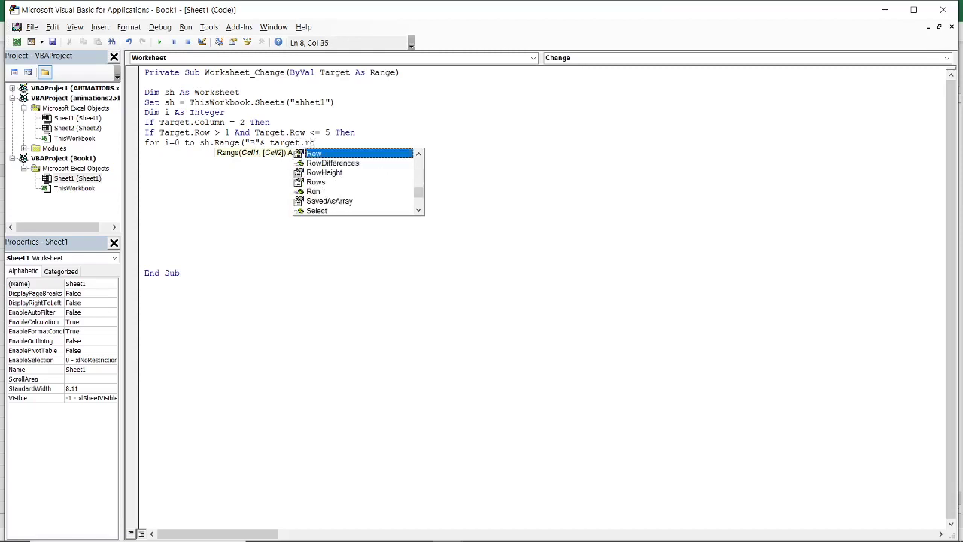
double_click(327, 155)
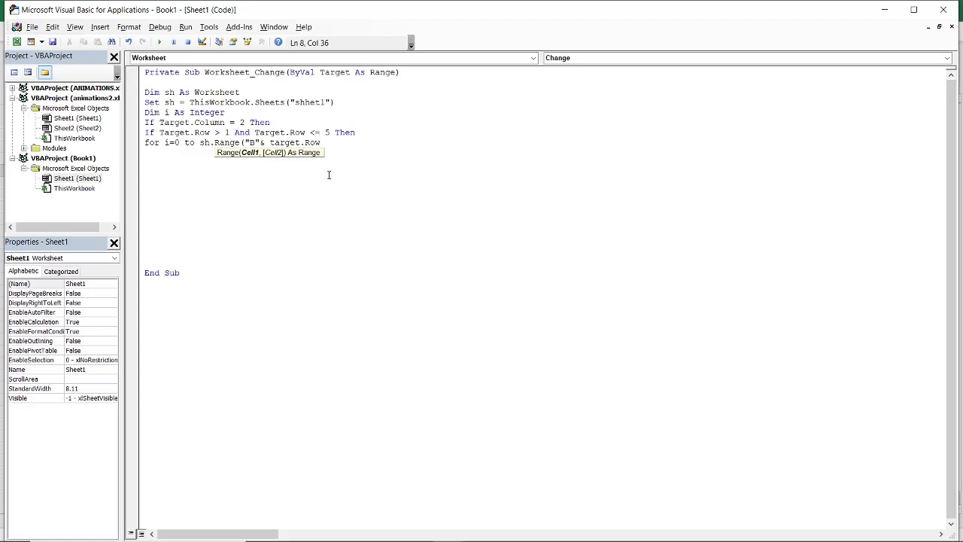
text().)
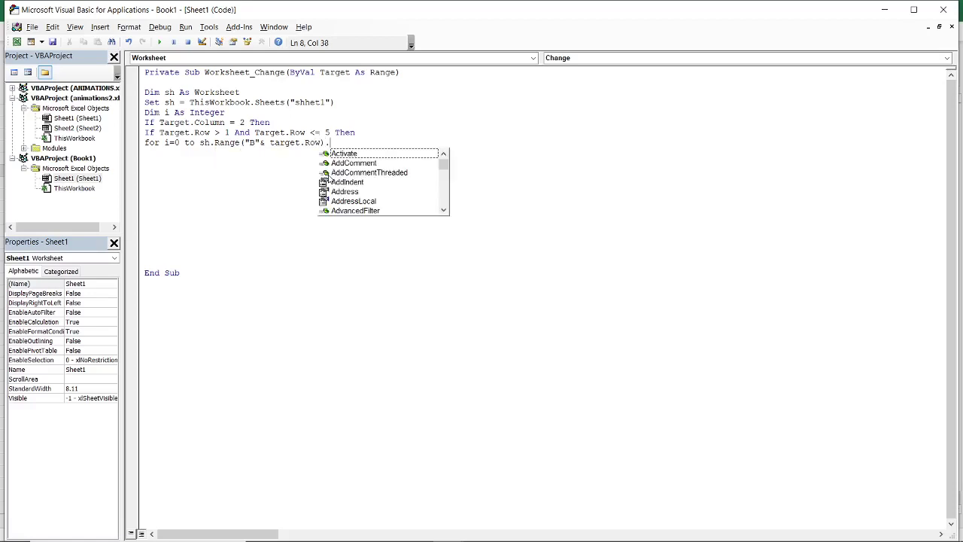
text(va)
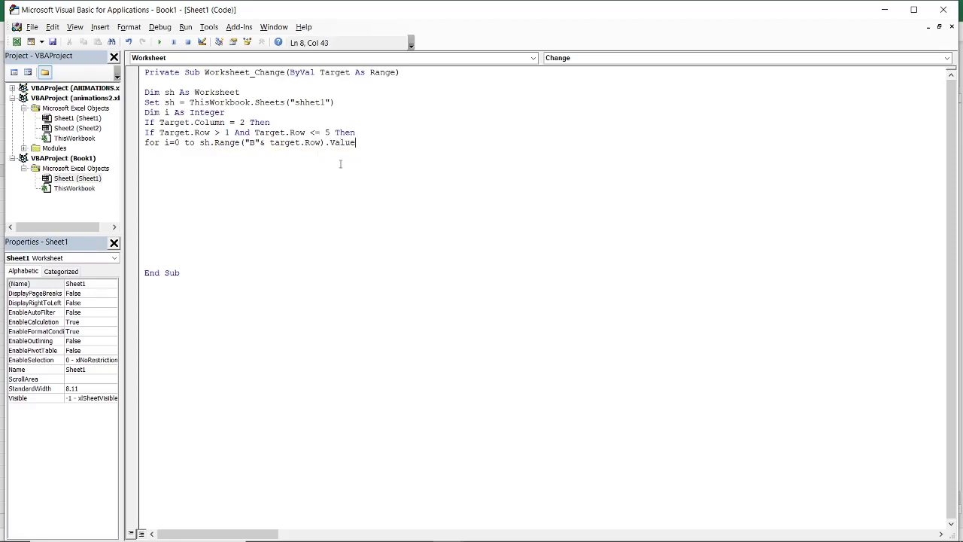
double_click(340, 163)
text(*)
text(100)
key(Return)
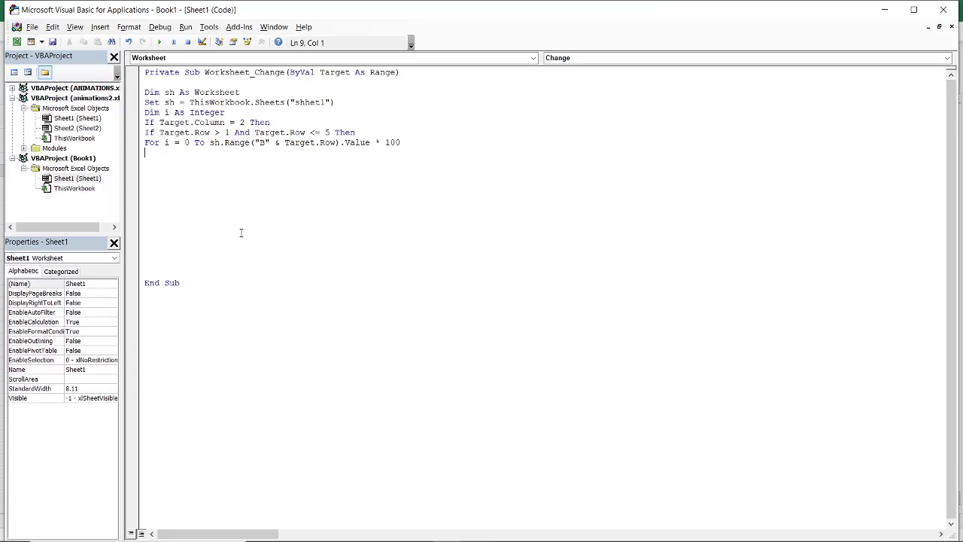
- Insert VBA.DoEvents as the loop's first statement and begin a sh.Range line below it
text(vba)
text(.)
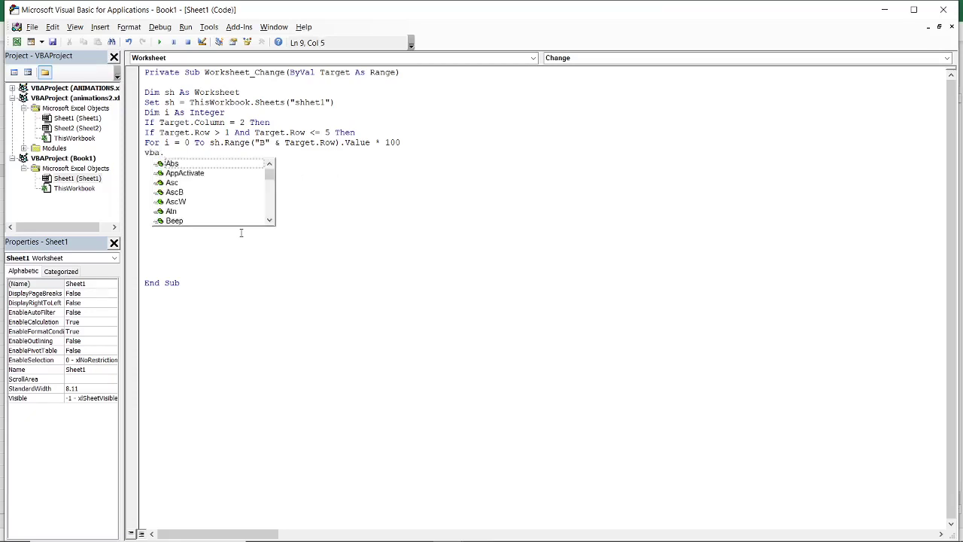
text(do)
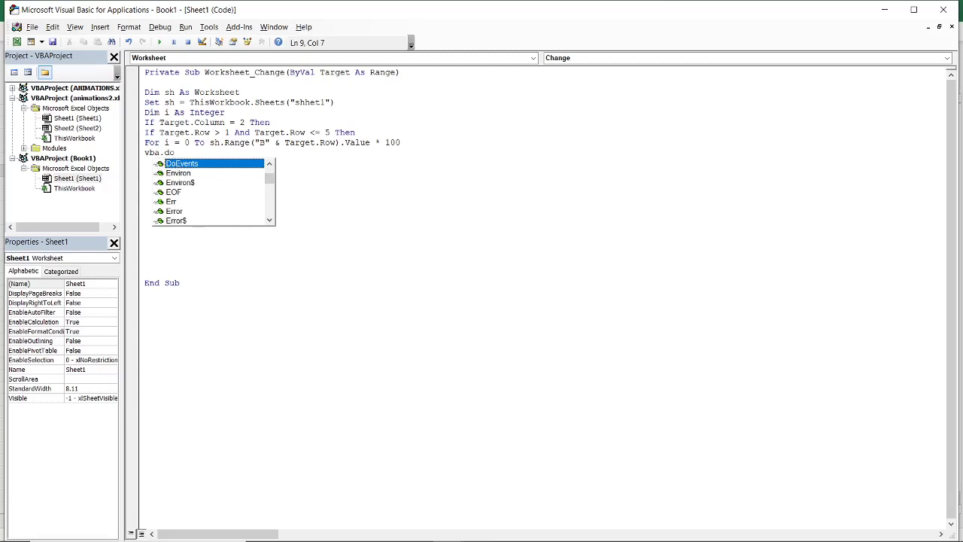
double_click(208, 163)
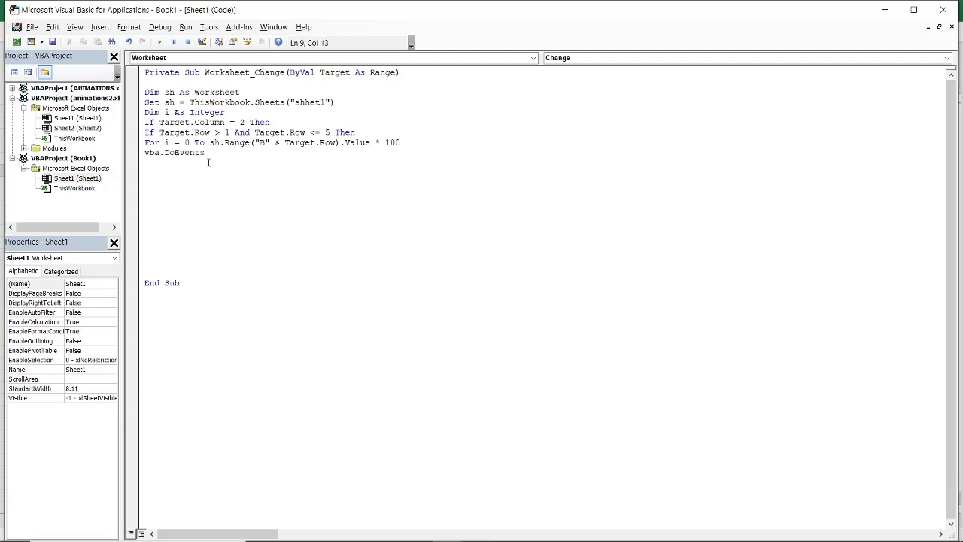
key(Return)
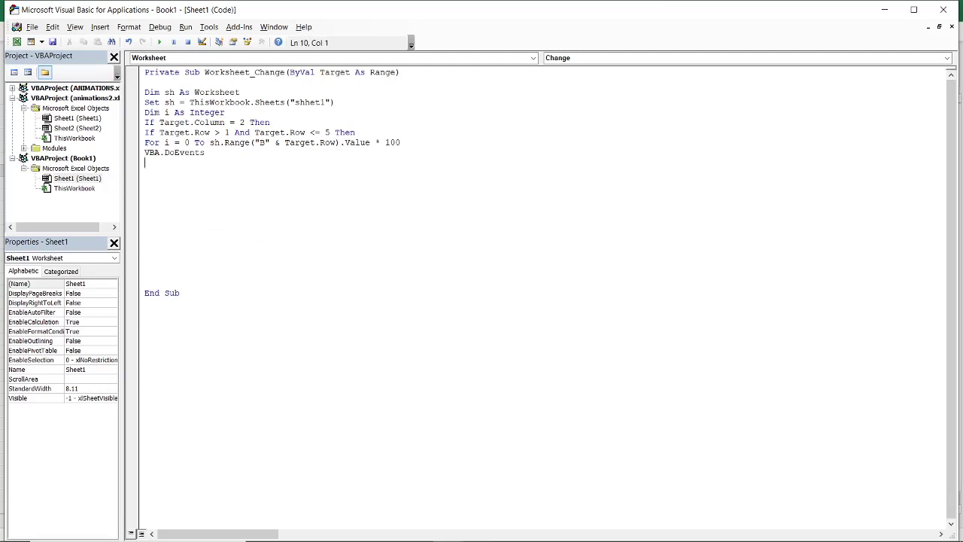
text(s)
text(h)
text(.)
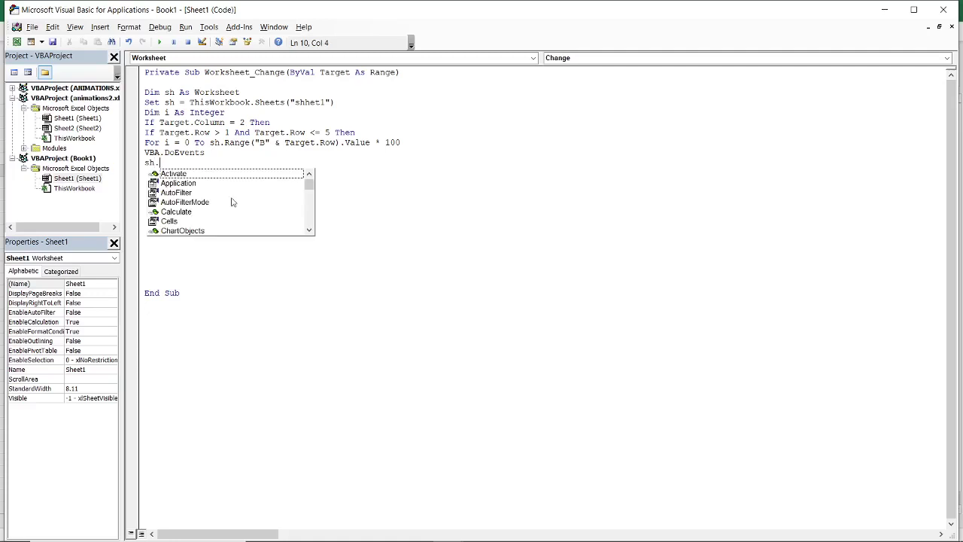
text(rang)
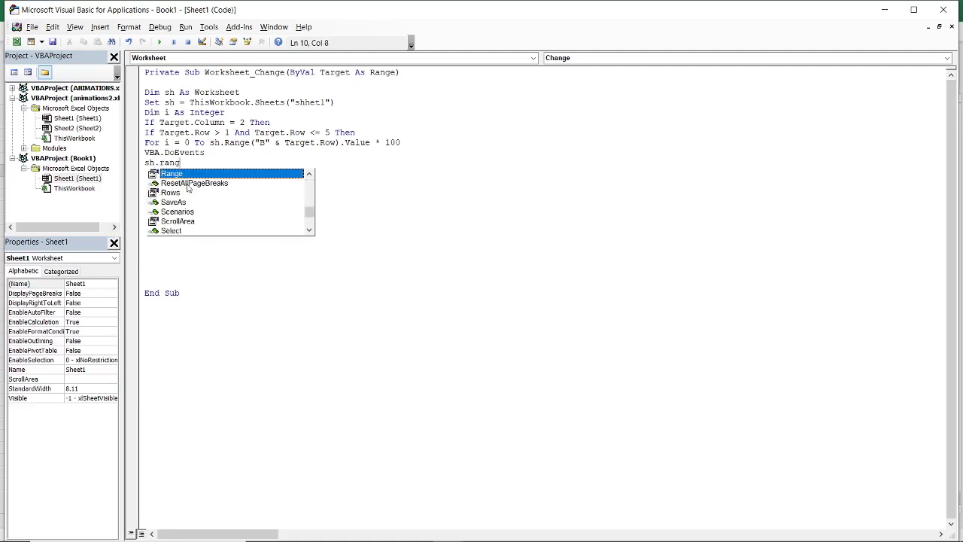
- Write sh.Range("c" & Target.Row).Value = 1/100 in the loop body, then close it with Next i
double_click(171, 174)
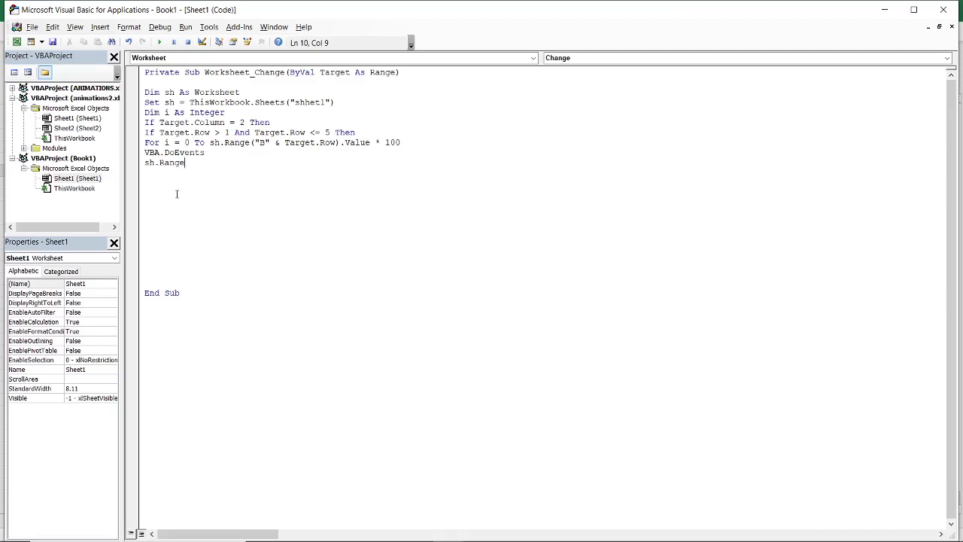
text(()
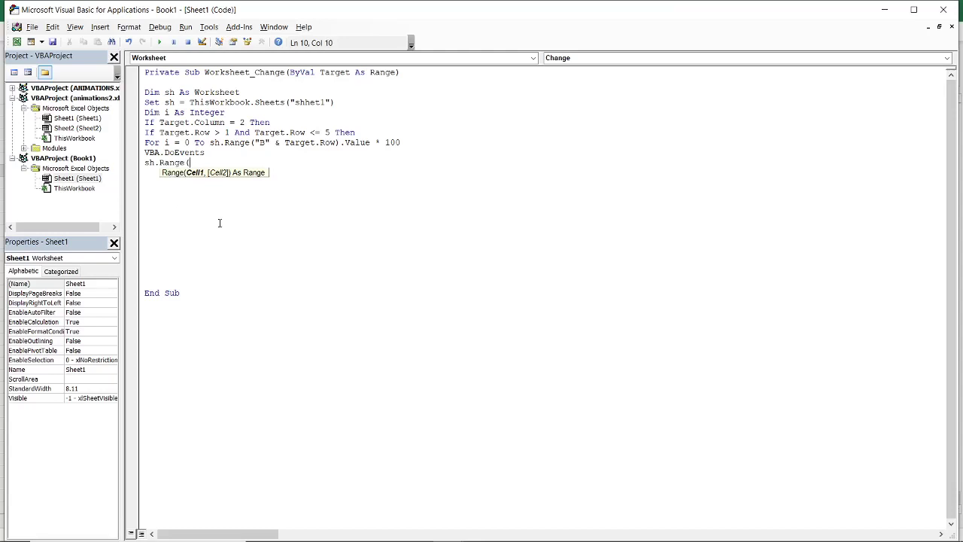
text(")
text(c")
text(&)
text( t)
text(arget)
text(.)
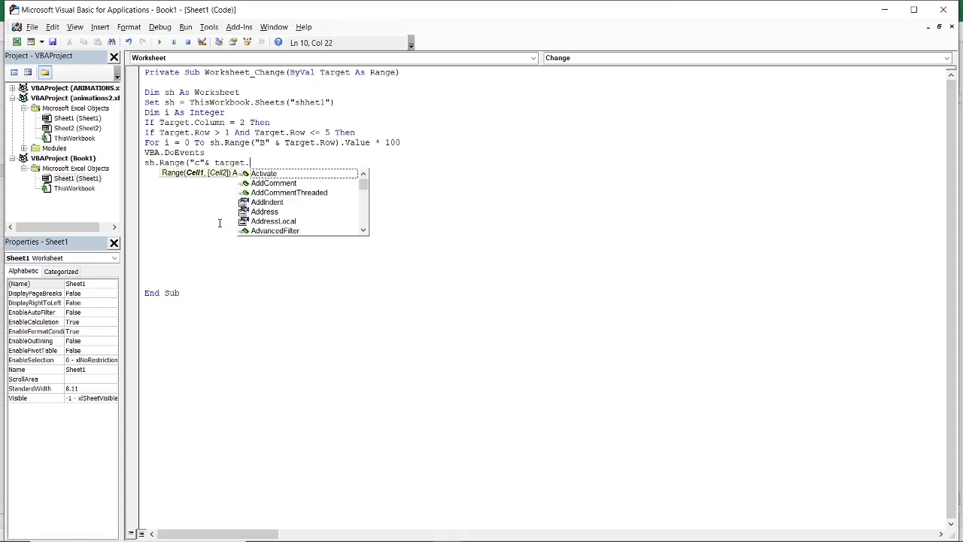
text(ro)
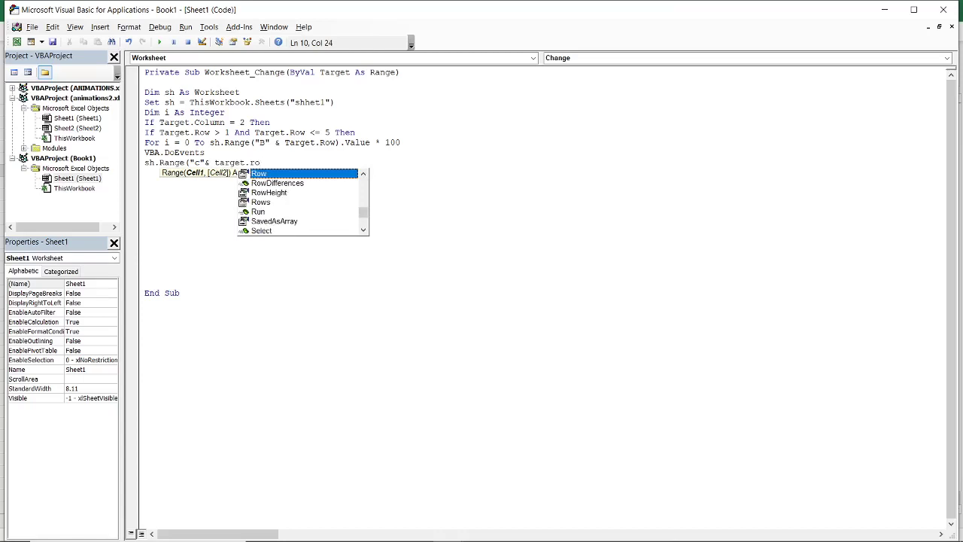
double_click(269, 172)
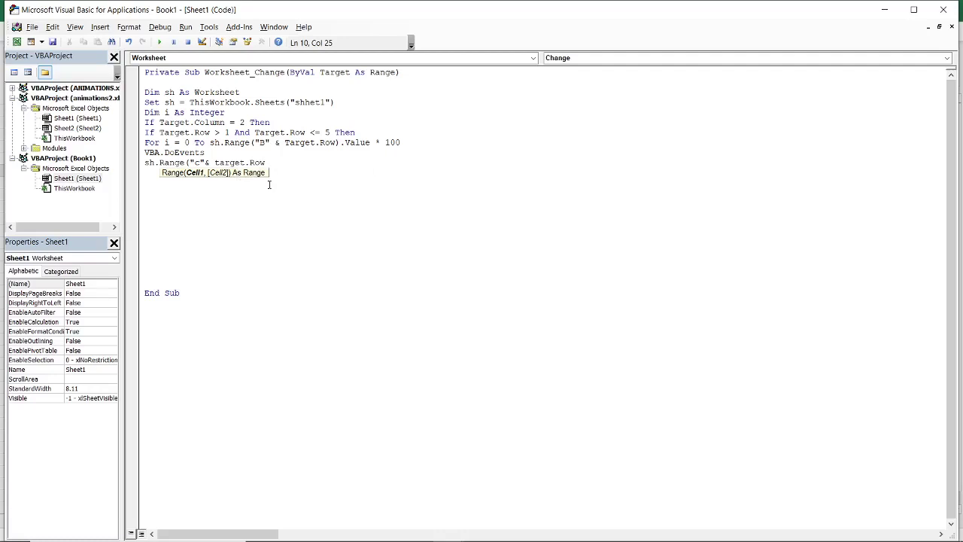
text().va)
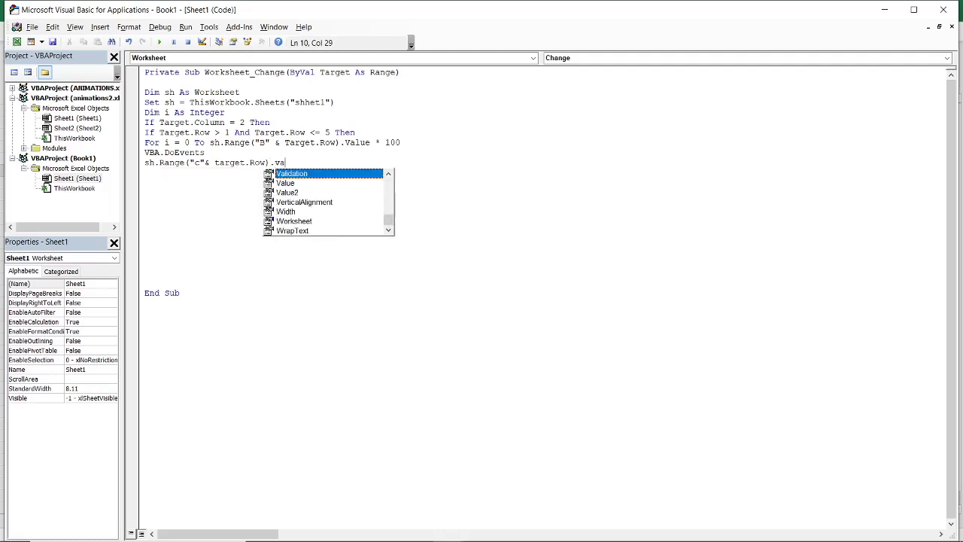
text(lue)
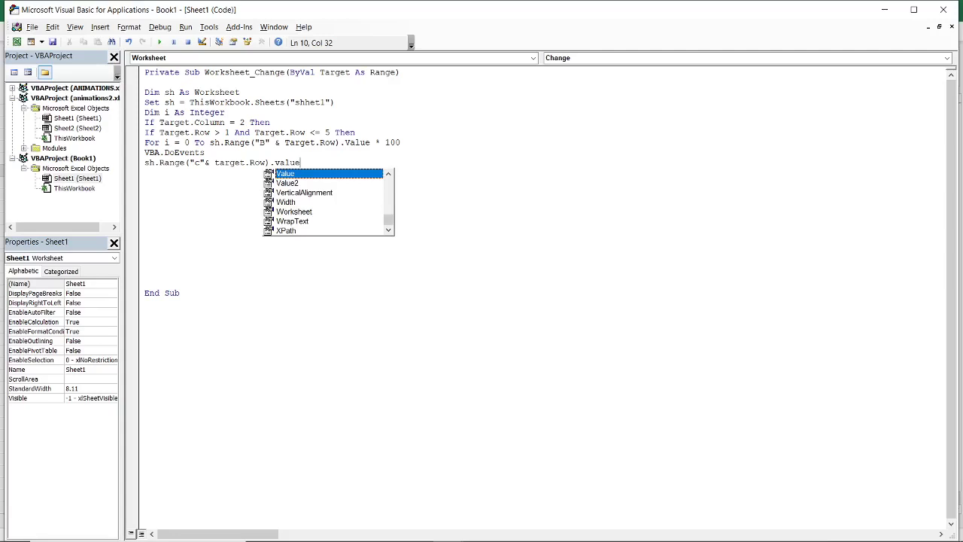
text(=)
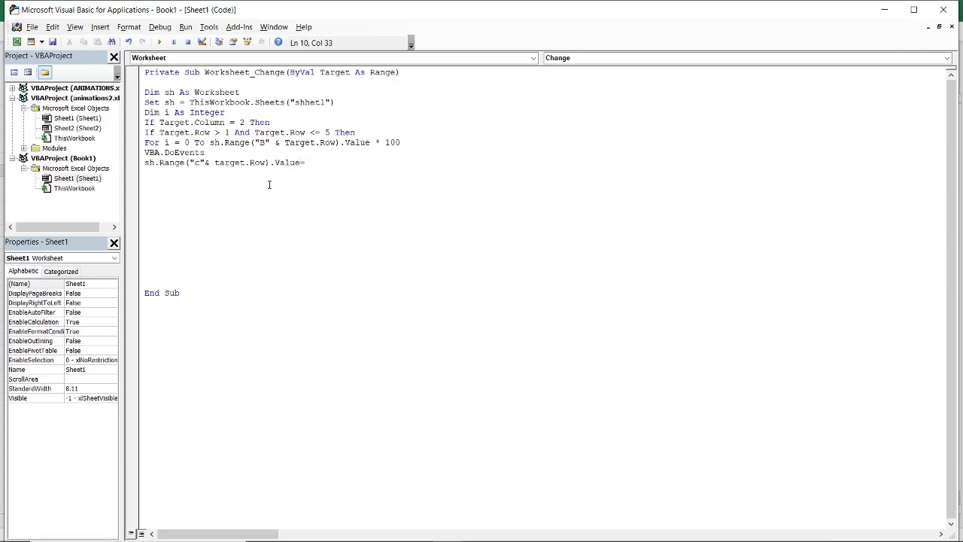
text(1)
text(/100)
key(Return)
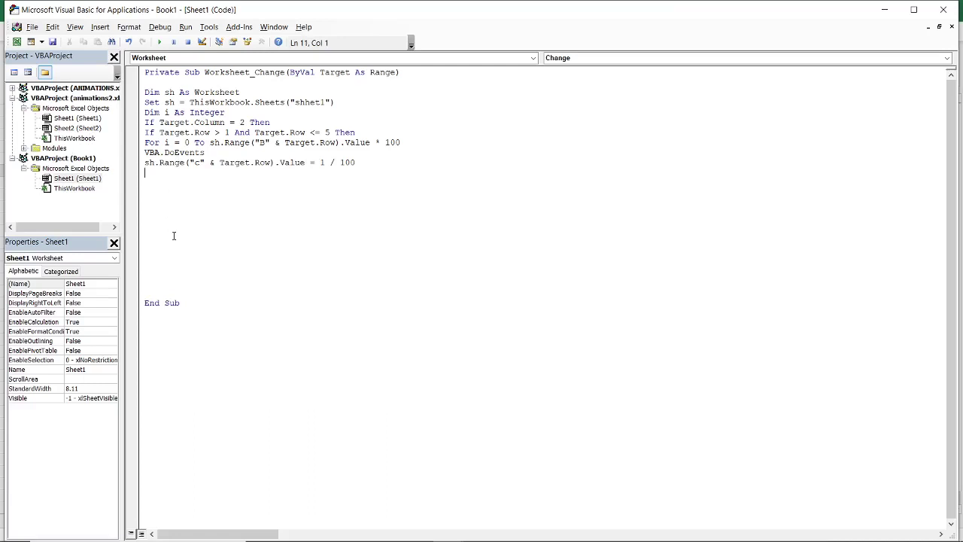
text(next )
text(i)
- Start a new line after Next i reading 'if sh.Range', correcting a mistyped letter
key(Return)
text(if )
text(sh)
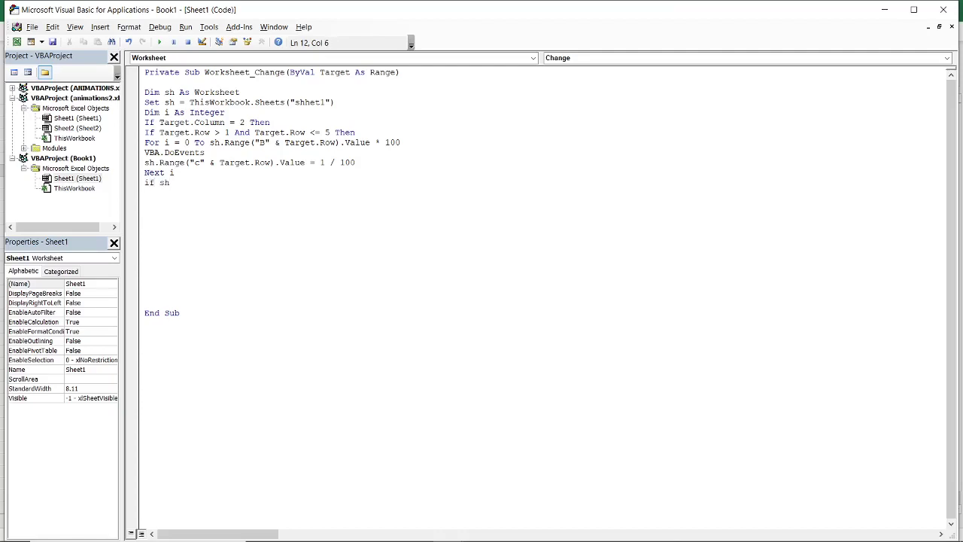
text(.)
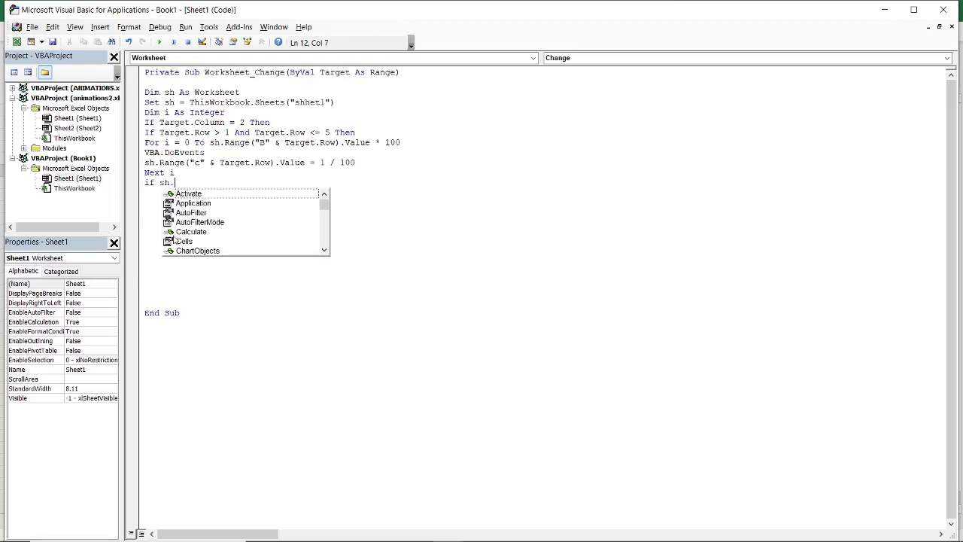
text(t)
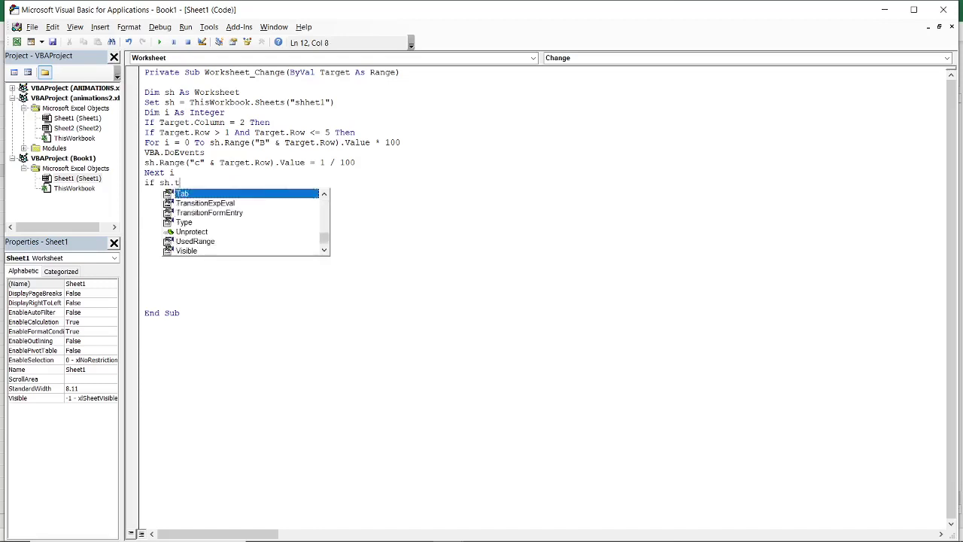
key(BackSpace)
text(ra)
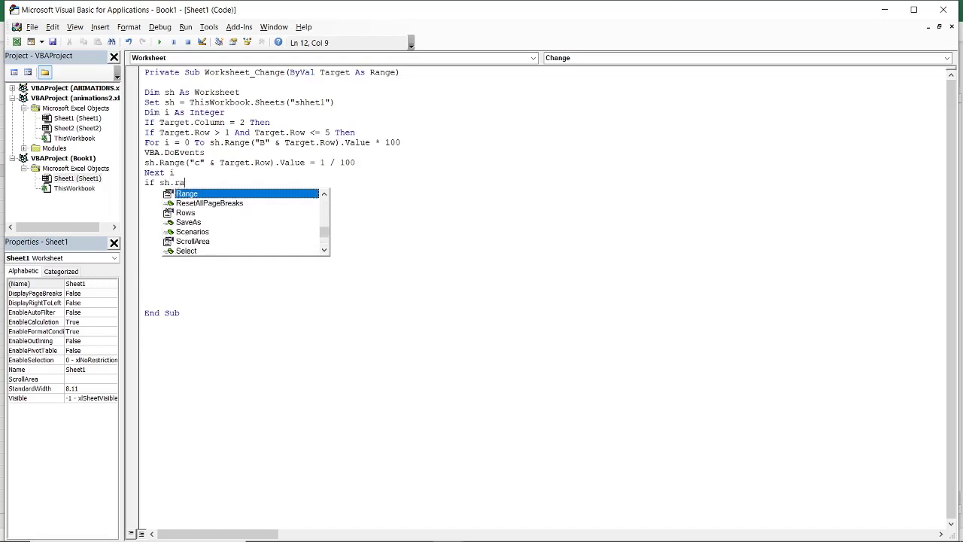
text(nge)
double_click(186, 194)
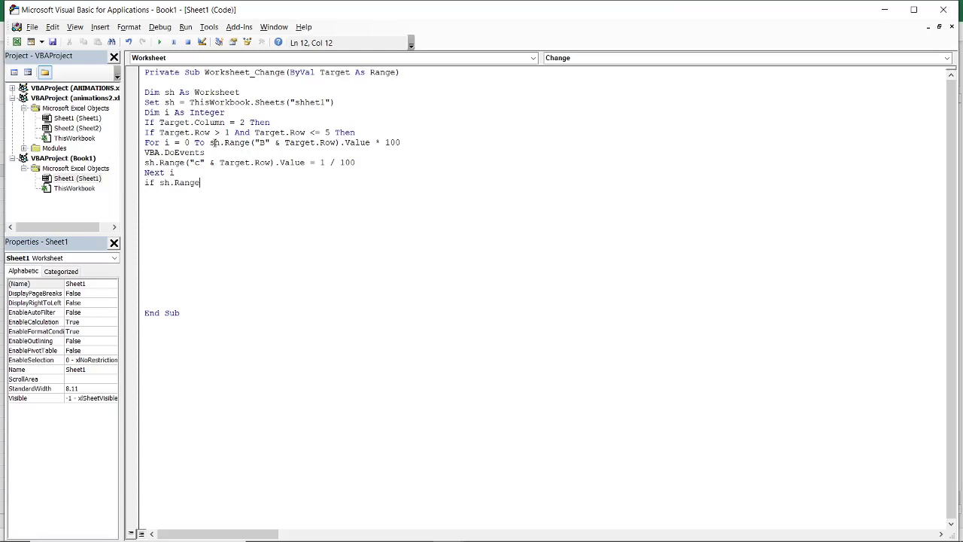
- Dismiss the compile error and build the line if sh.Range("B" & Target.Row).Value<> by reusing the For line's reference
click(264, 145)
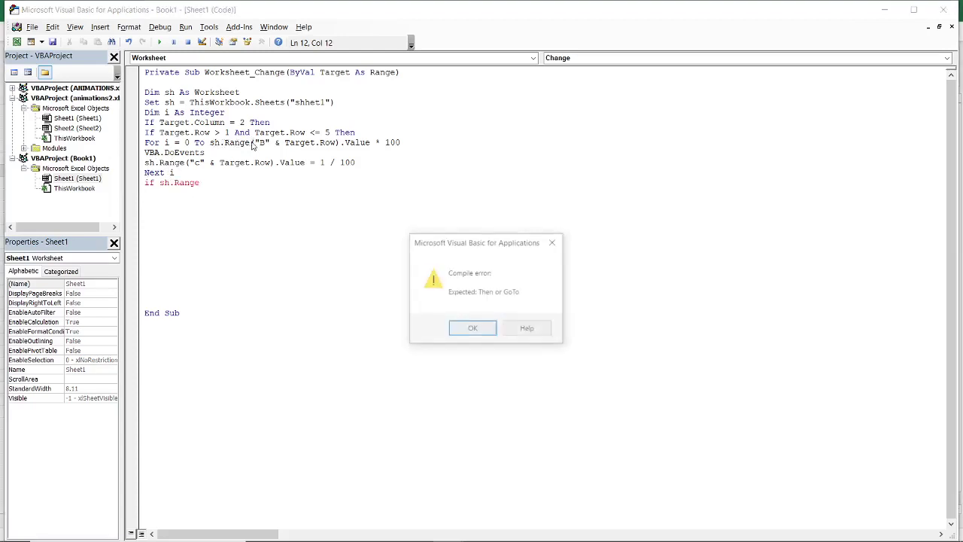
click(554, 242)
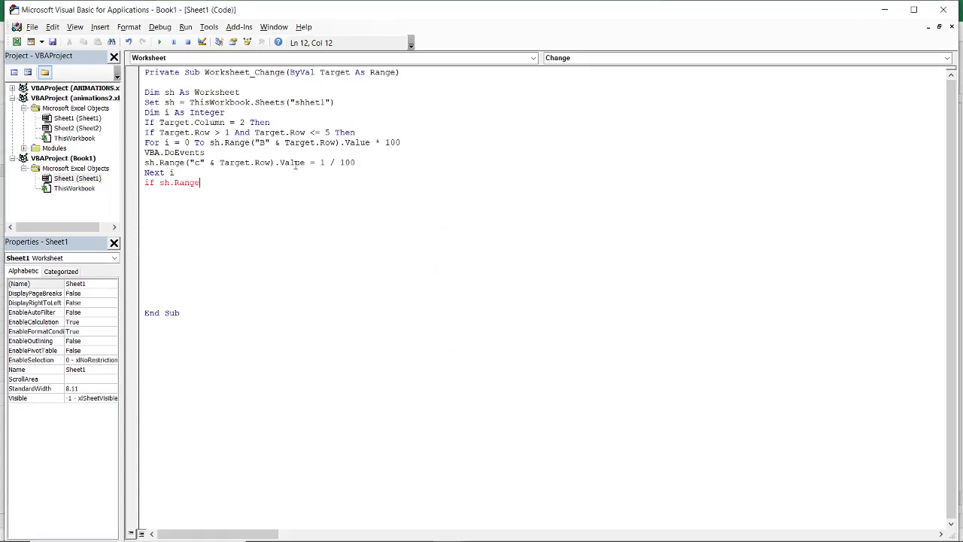
drag(254, 142, 370, 146)
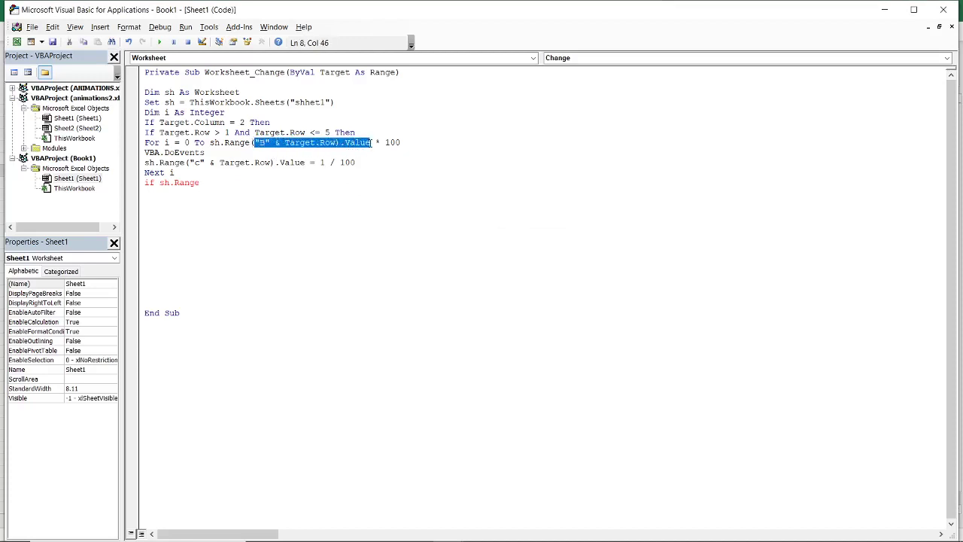
right_click(354, 146)
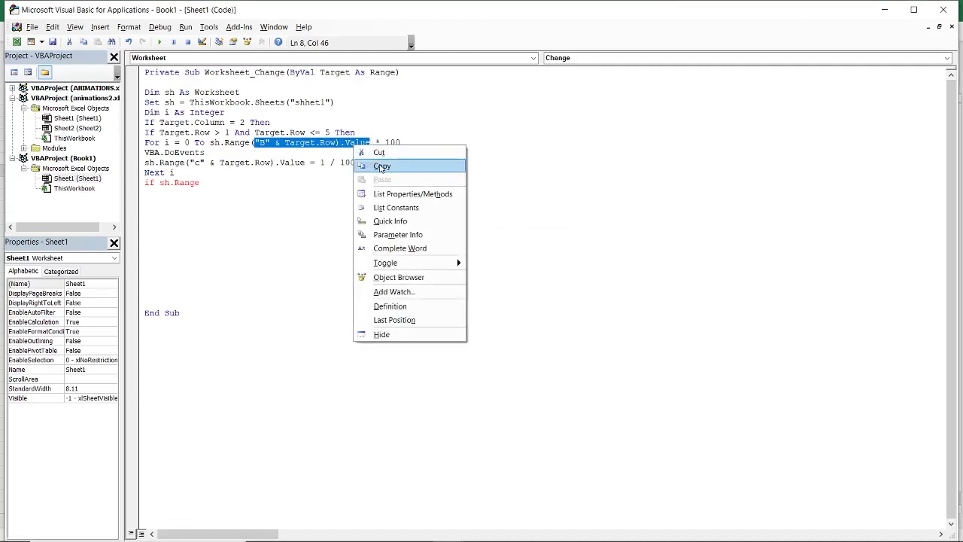
click(378, 165)
click(204, 185)
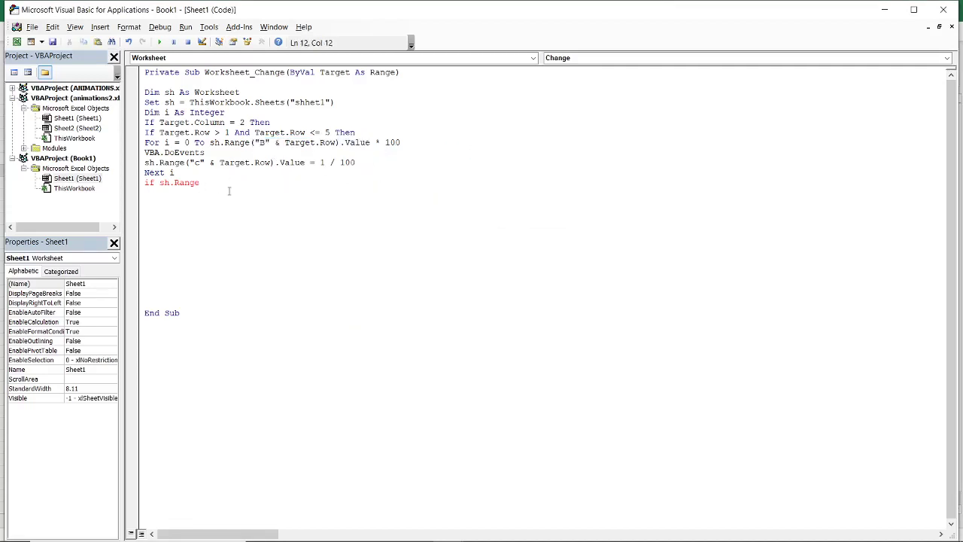
key(ctrl+v)
click(202, 185)
text(()
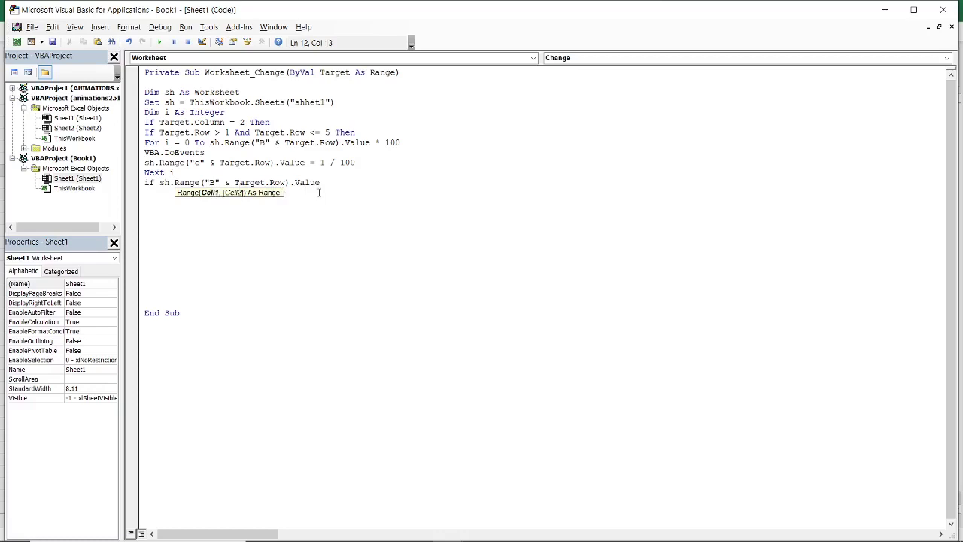
key(End)
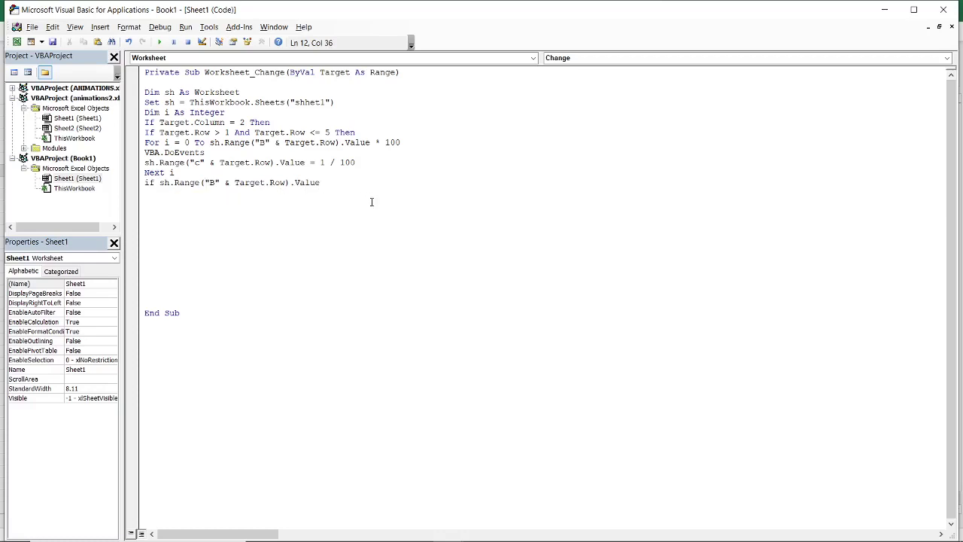
text(<>)
- Paste sh.Range("c" & Target.Row).Value after <> and end the If line with Then
click(150, 162)
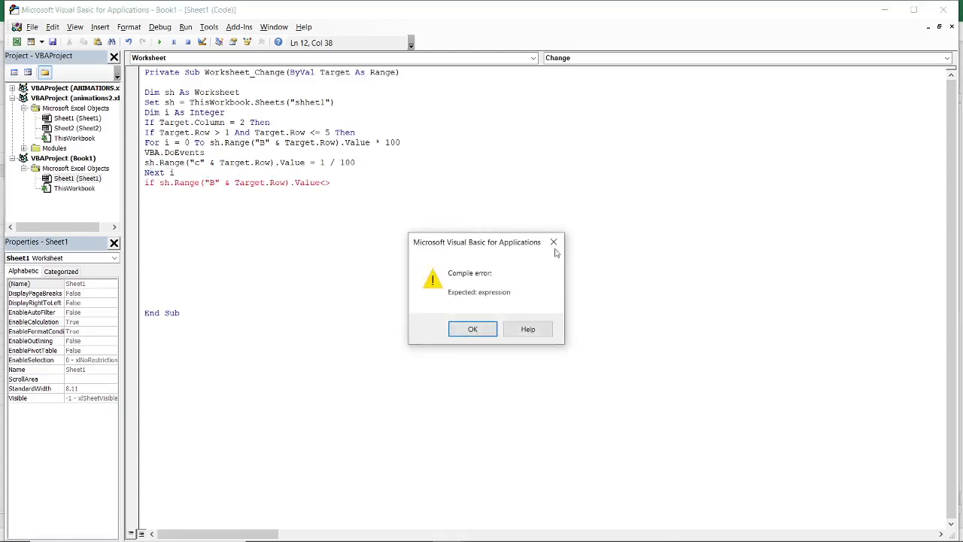
click(553, 243)
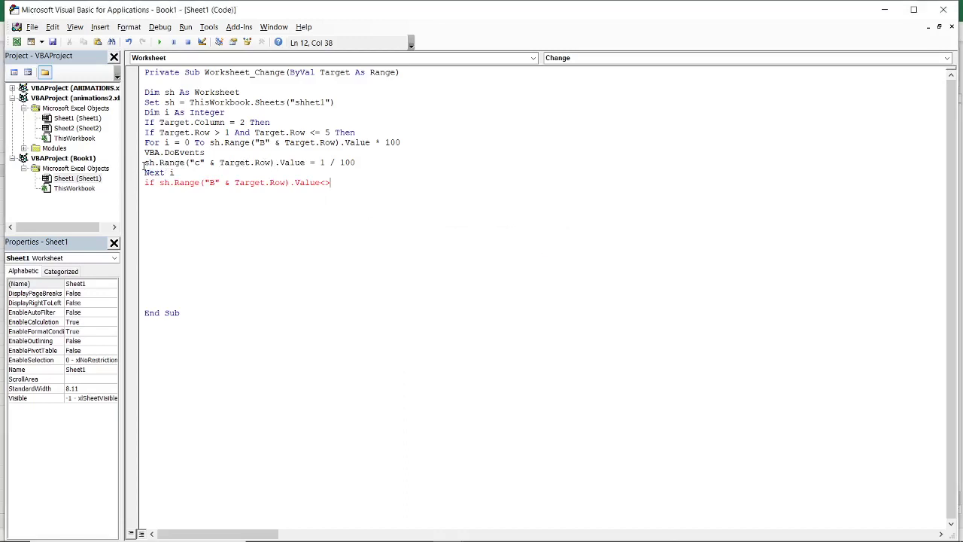
drag(143, 163, 268, 162)
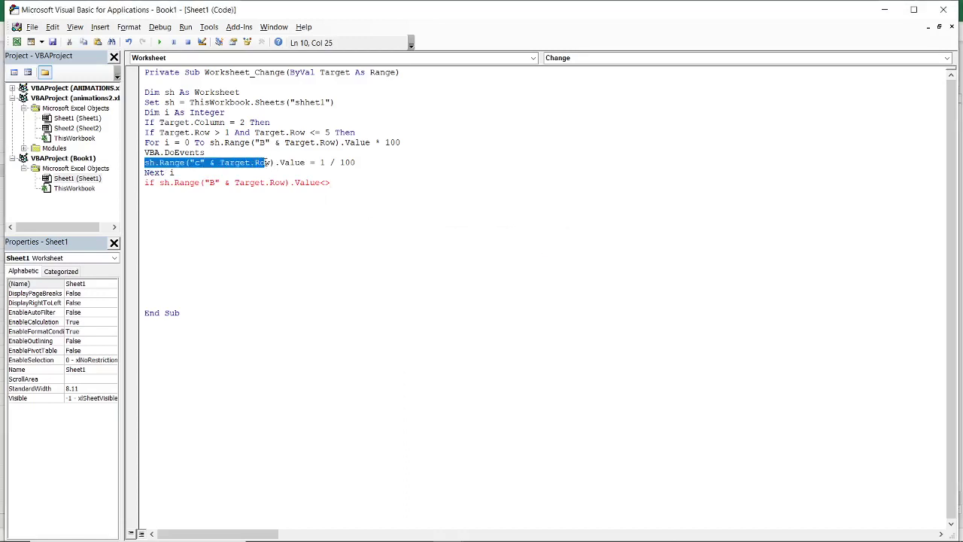
drag(268, 162, 304, 164)
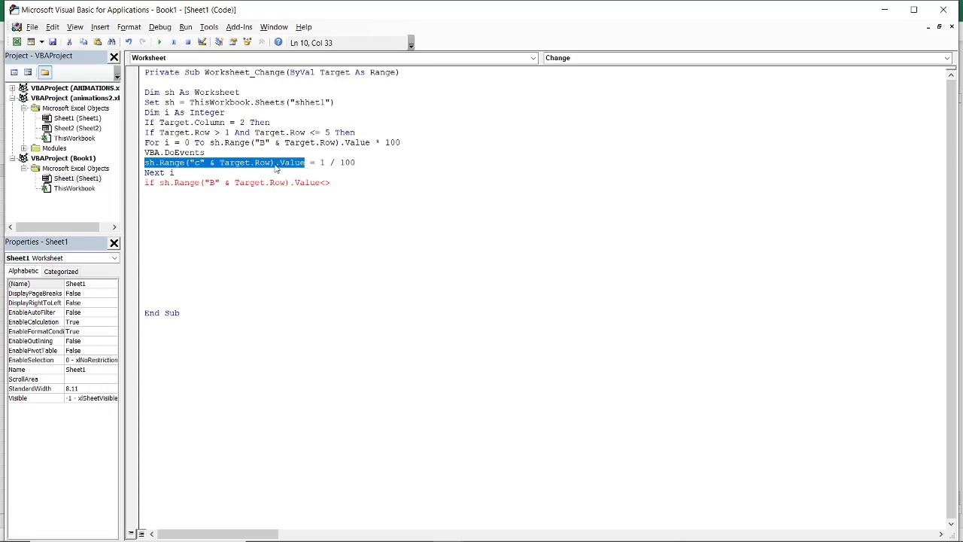
right_click(275, 167)
click(302, 185)
click(340, 183)
key(ctrl+v)
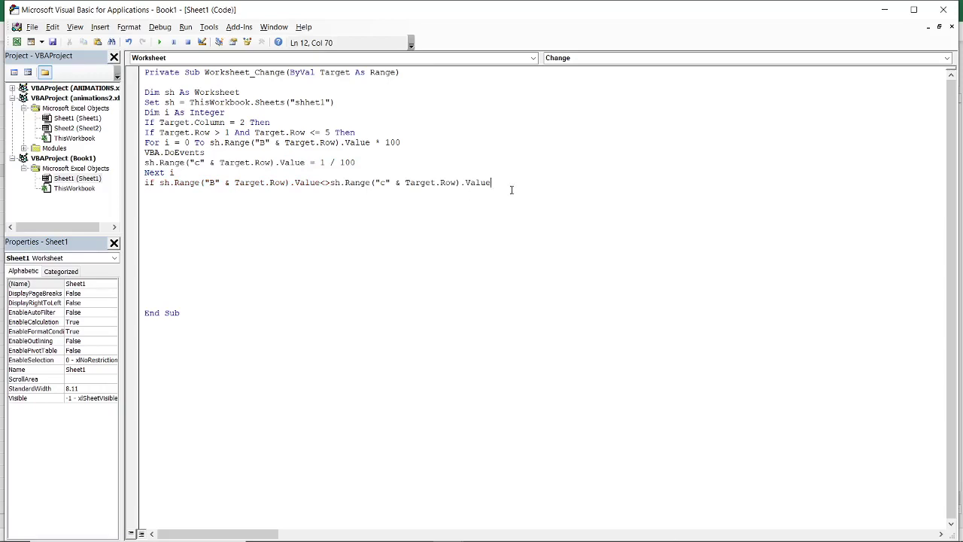
text(then)
key(Return)
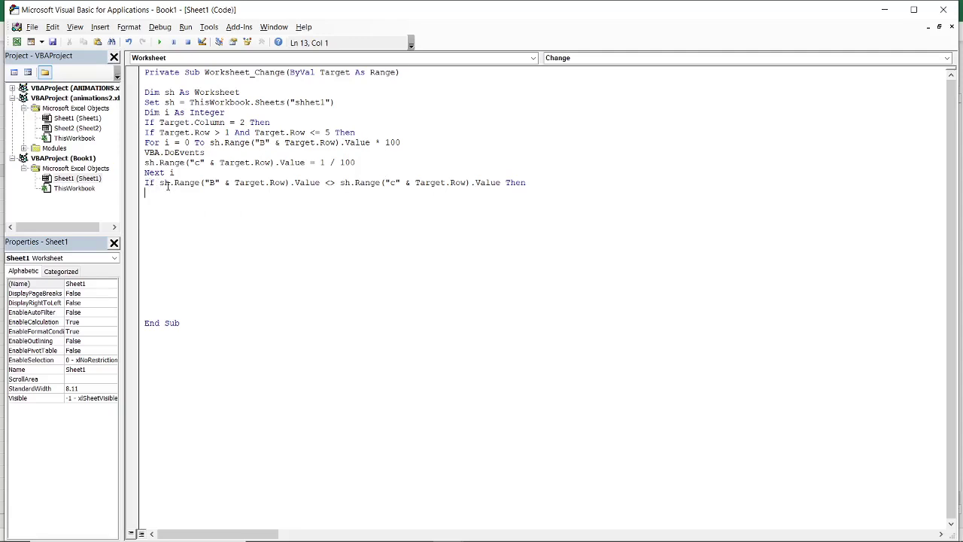
- Duplicate the If comparison on a new line below and change its <> to =
drag(159, 183, 395, 188)
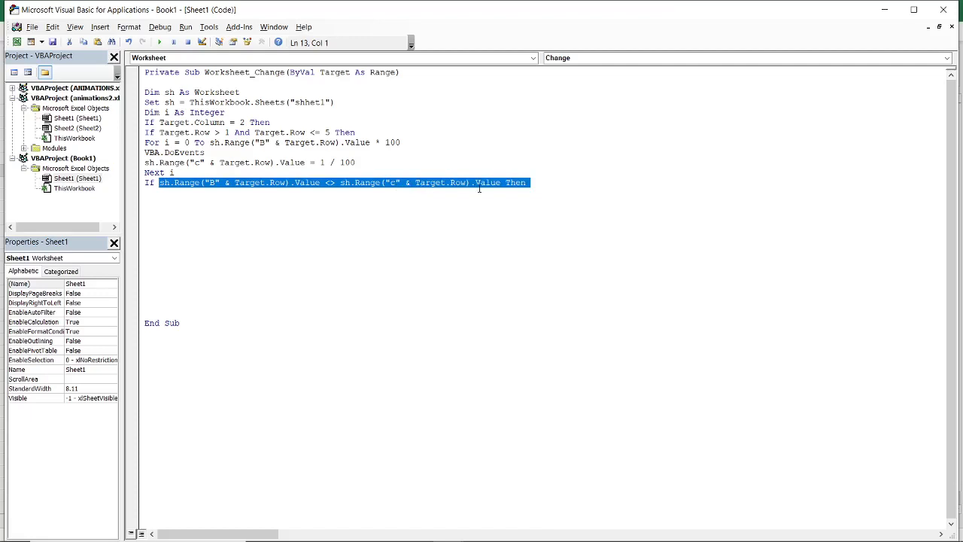
mouse_move(480, 189)
mouse_down()
mouse_move(515, 185)
mouse_move(501, 183)
mouse_up()
right_click(399, 188)
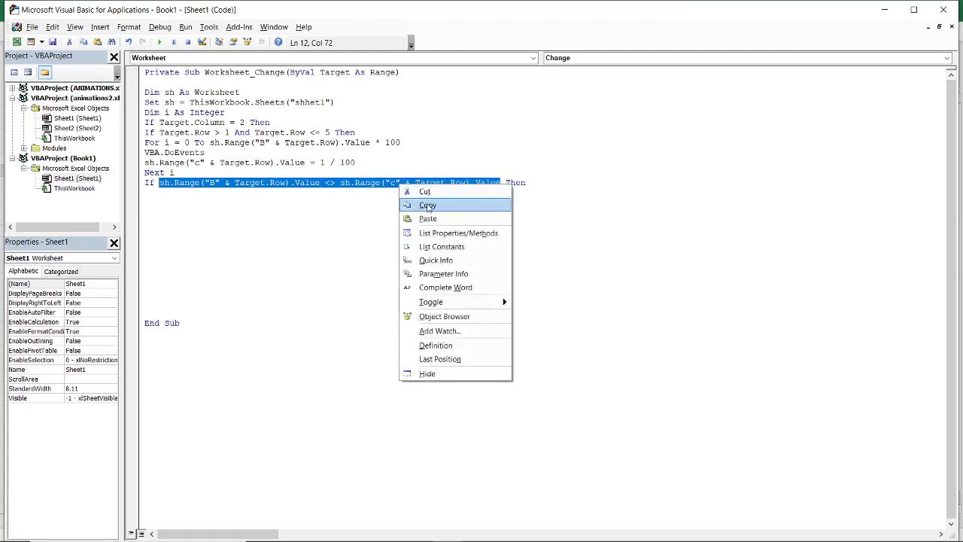
click(429, 206)
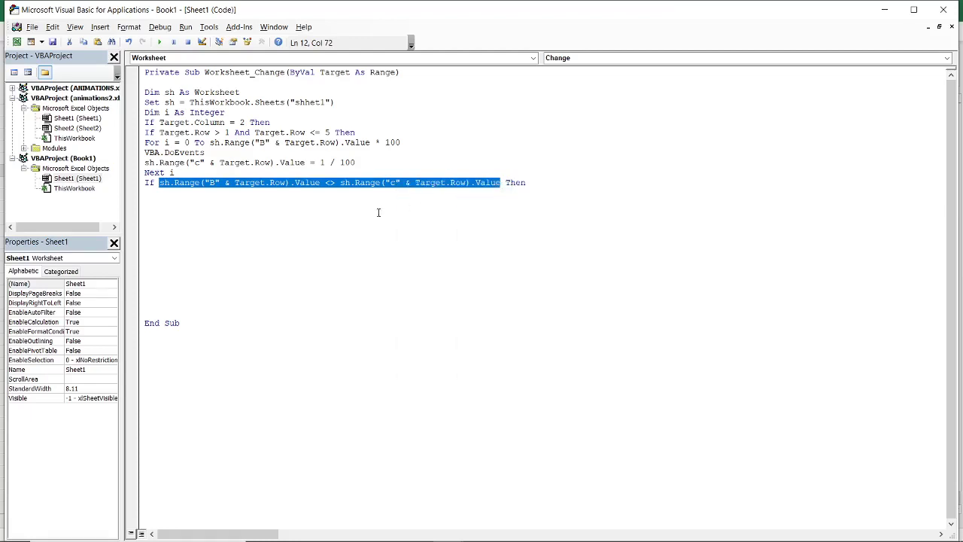
click(538, 185)
key(Return)
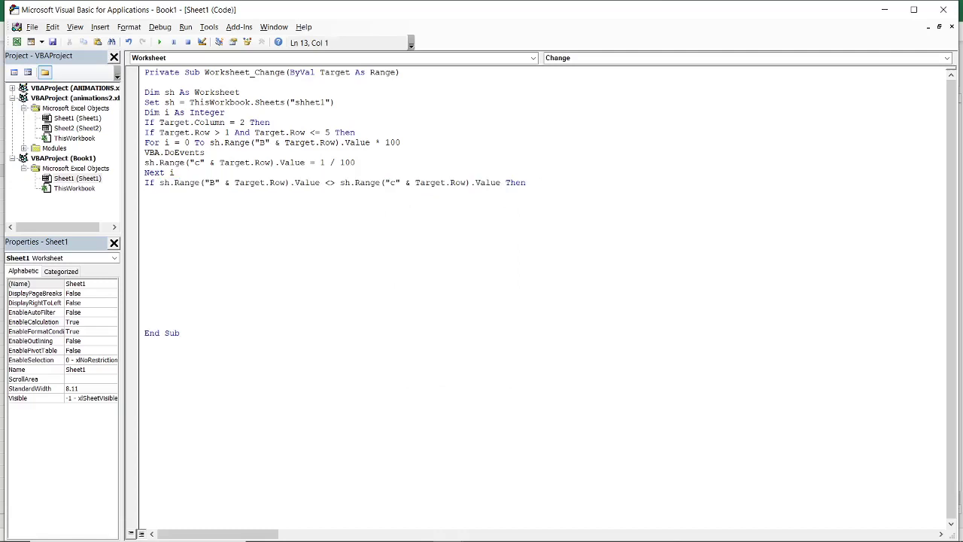
key(ctrl+v)
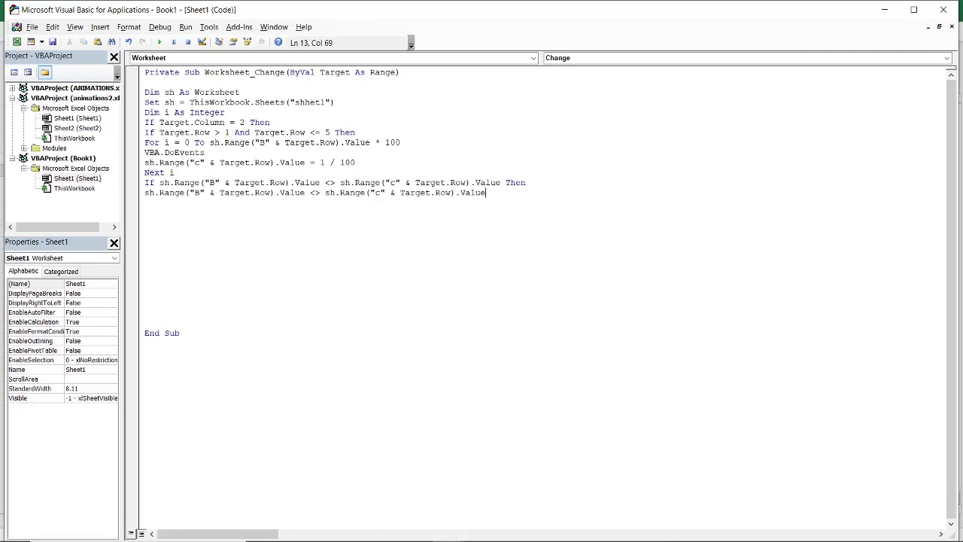
click(325, 192)
key(BackSpace)
key(BackSpace)
key(BackSpace)
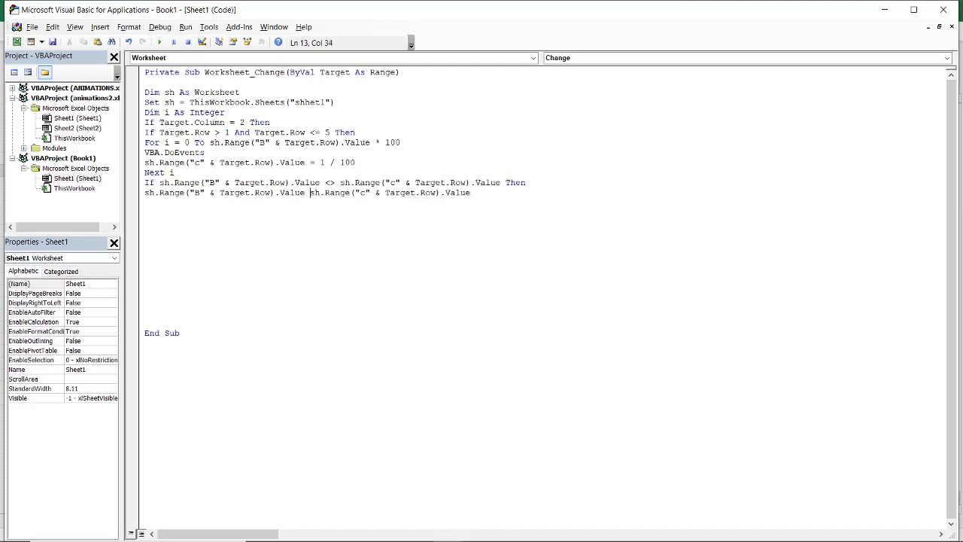
text(=)
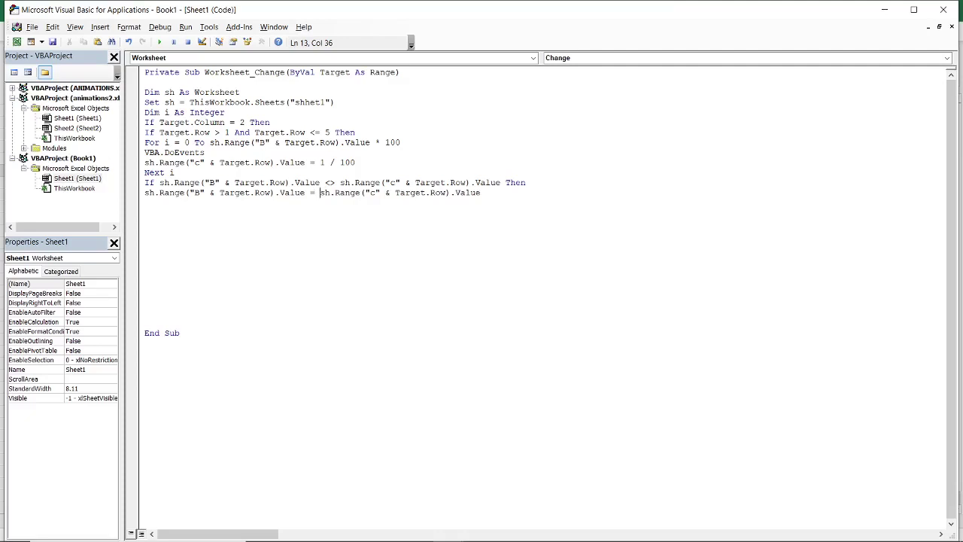
- Swap the column letters so the line assigns column B's value to column C
click(198, 193)
key(BackSpace)
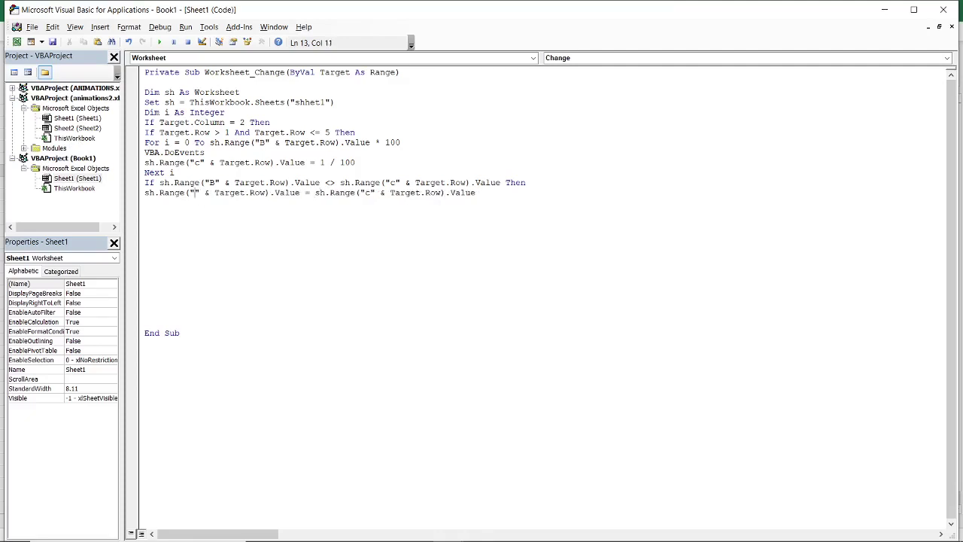
text(C)
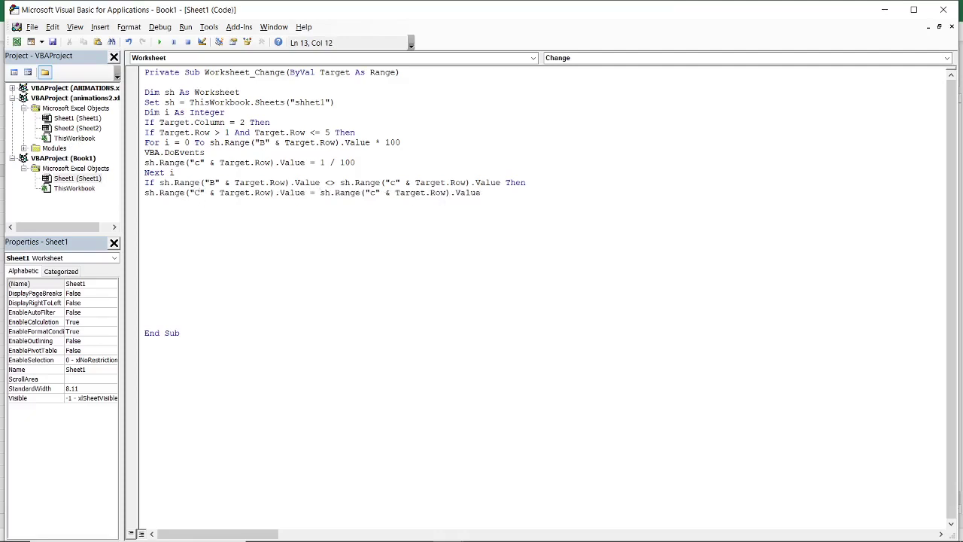
click(379, 192)
key(BackSpace)
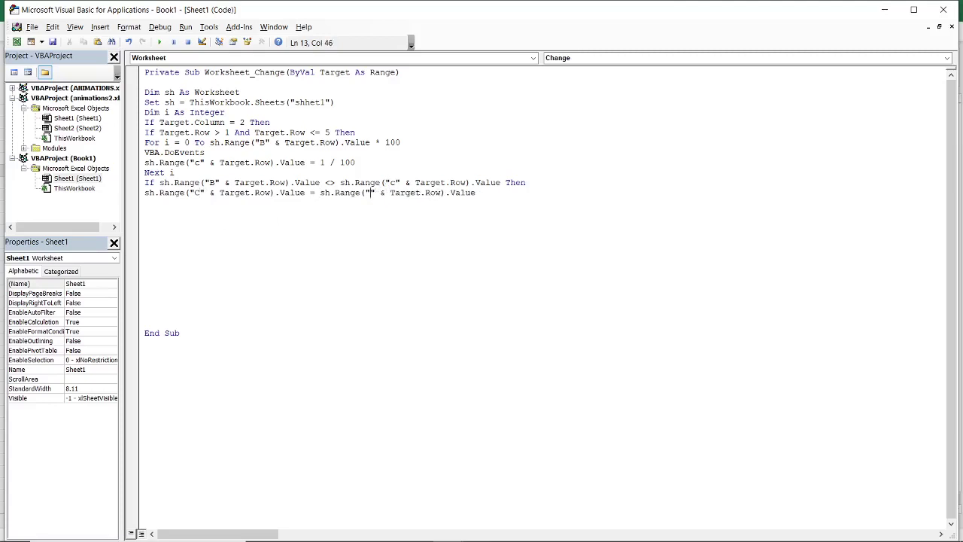
text(B)
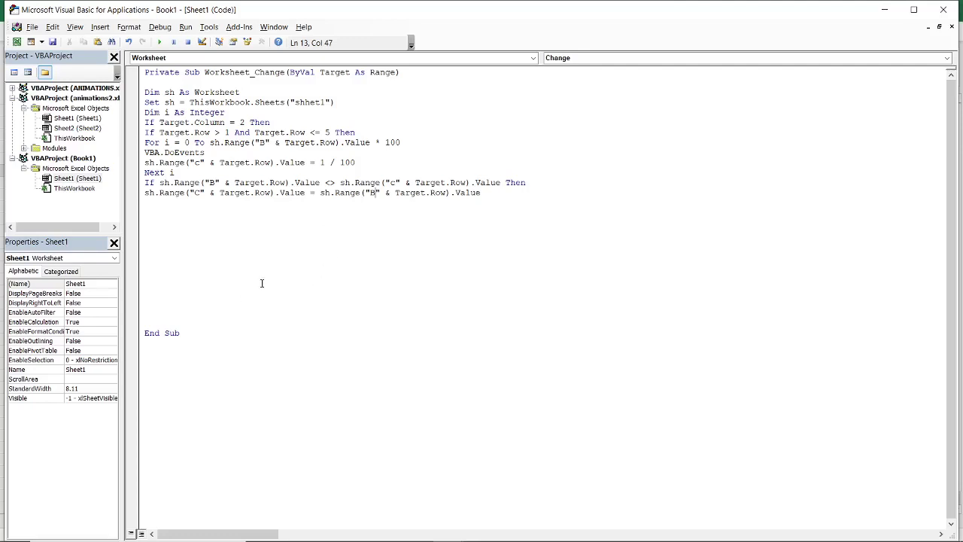
- Close the three open blocks with three End If lines
click(488, 194)
key(Return)
text(en)
text(d i)
text(f)
key(Return)
text(e)
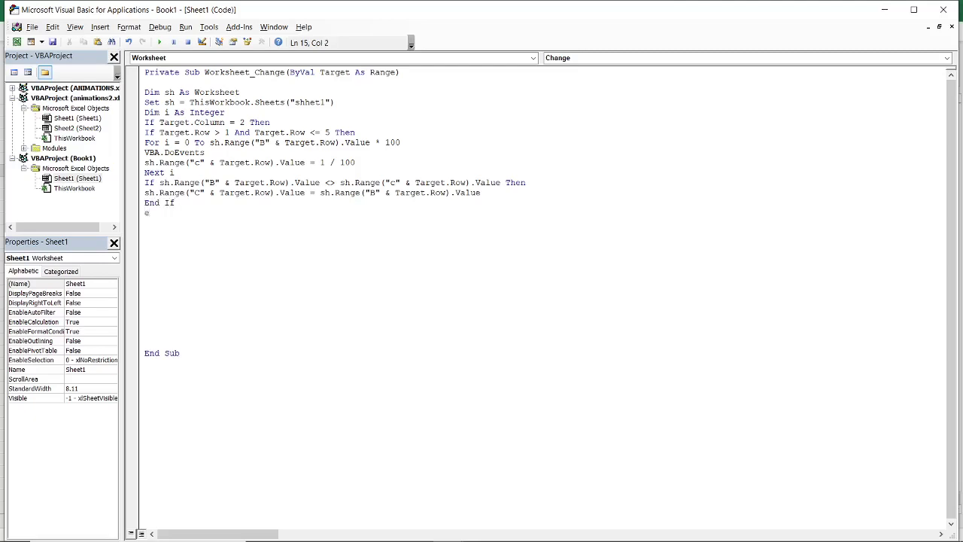
text(nd)
text( if)
key(Return)
text(end)
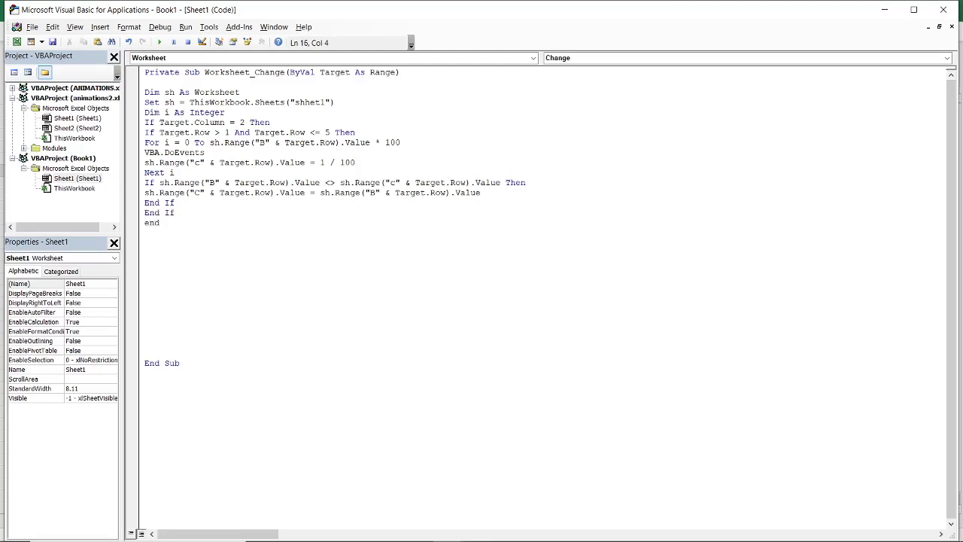
text(if)
key(Return)
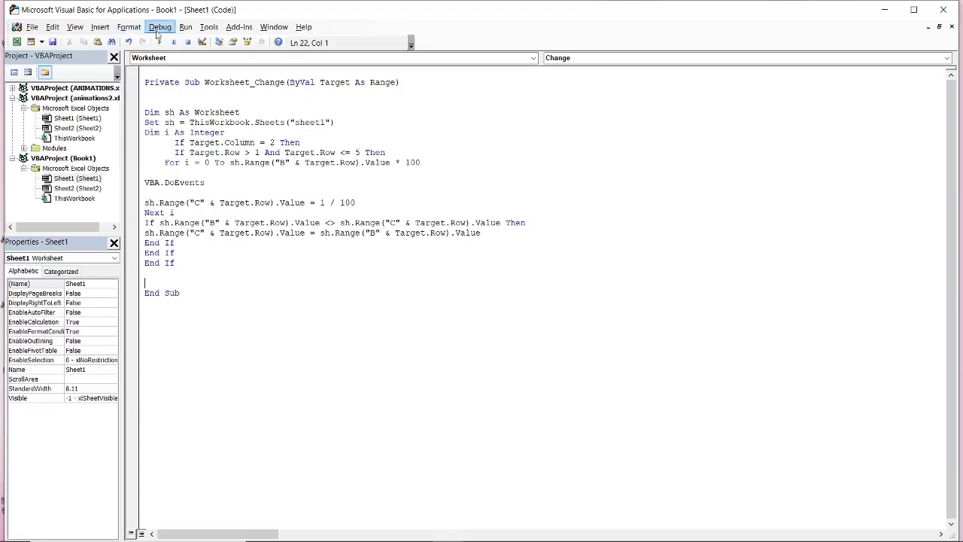
- Add a blank line after the last End If, before End Sub
click(161, 28)
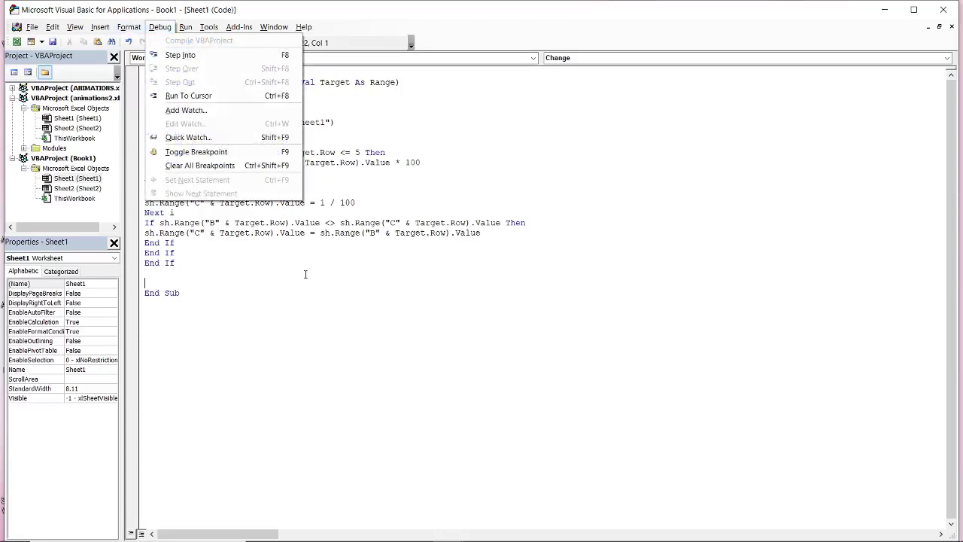
click(258, 253)
click(161, 27)
click(281, 179)
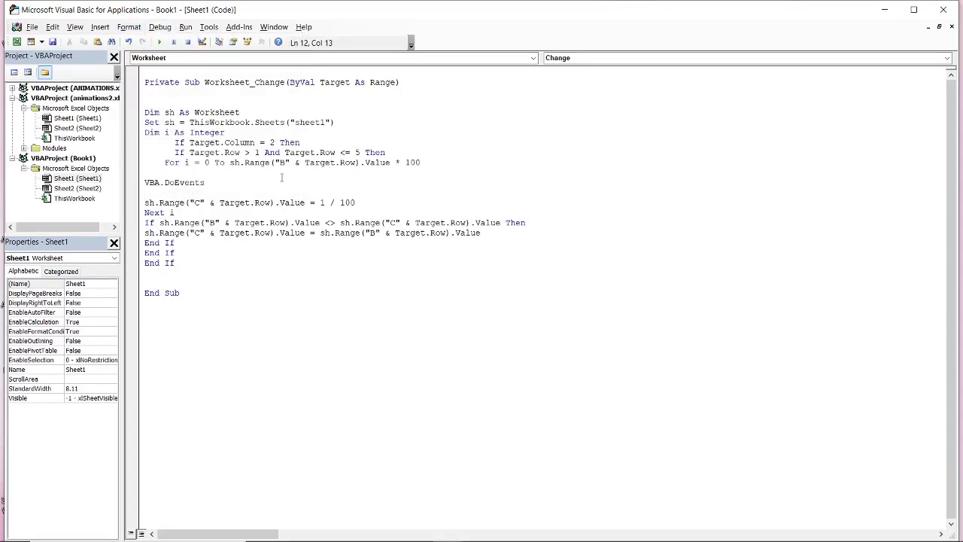
click(177, 263)
key(Return)
- Compile VBAProject, close the Macros dialog without running, and return to Excel
click(161, 27)
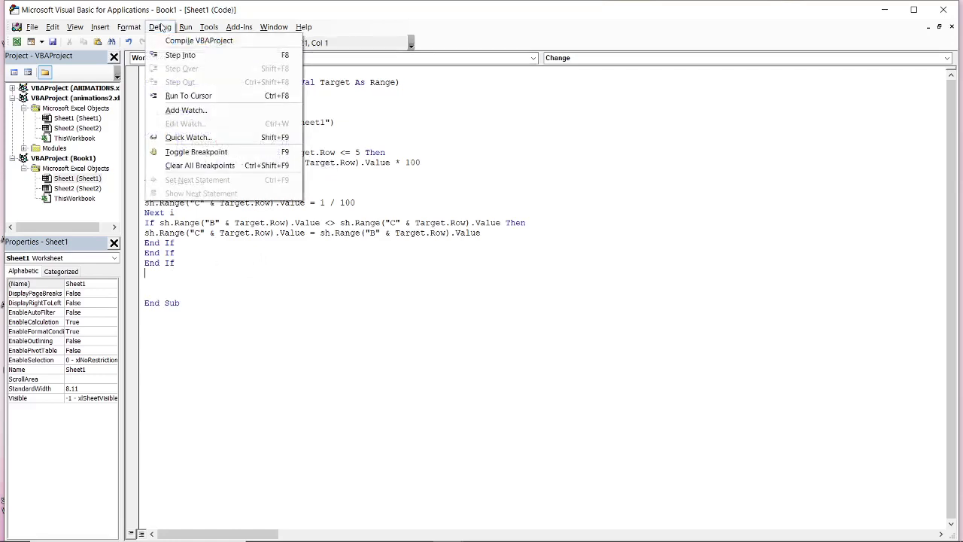
click(192, 39)
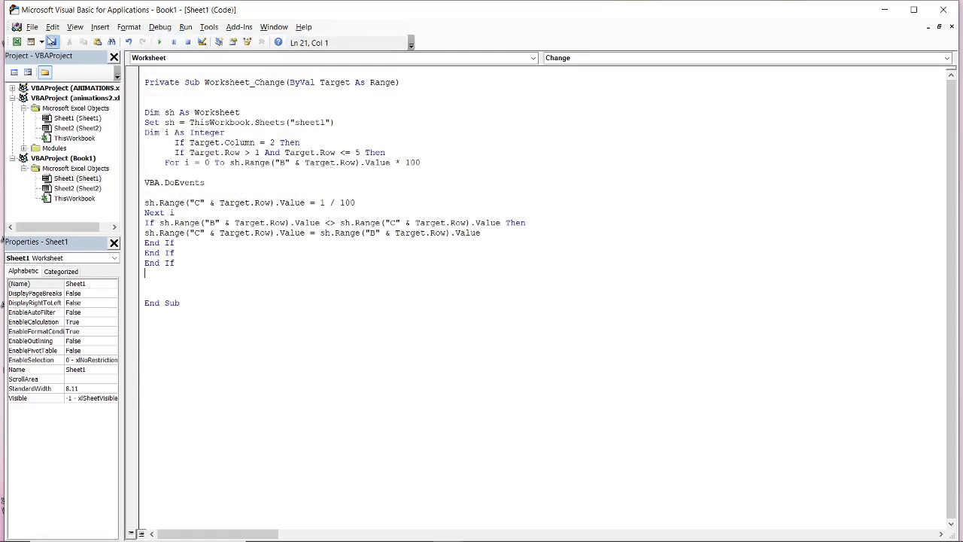
click(159, 41)
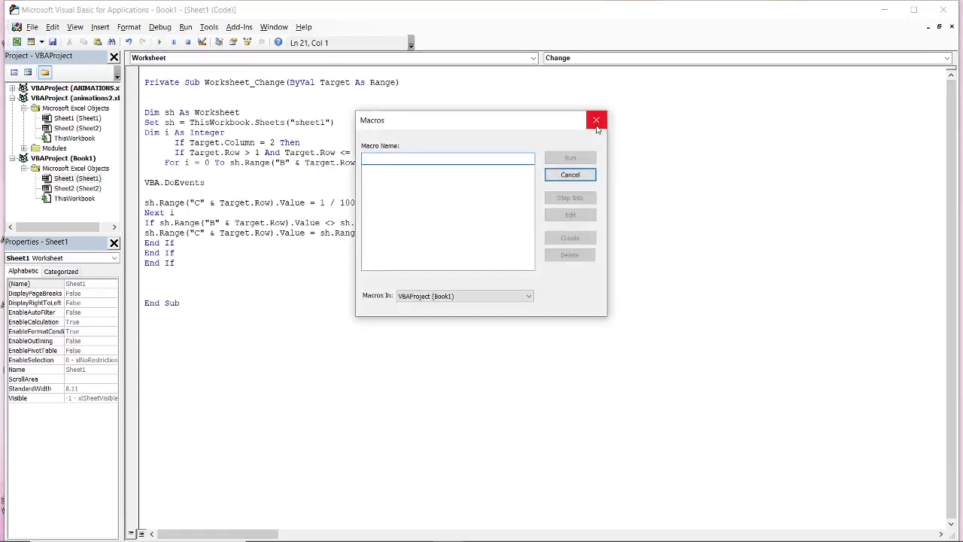
click(597, 122)
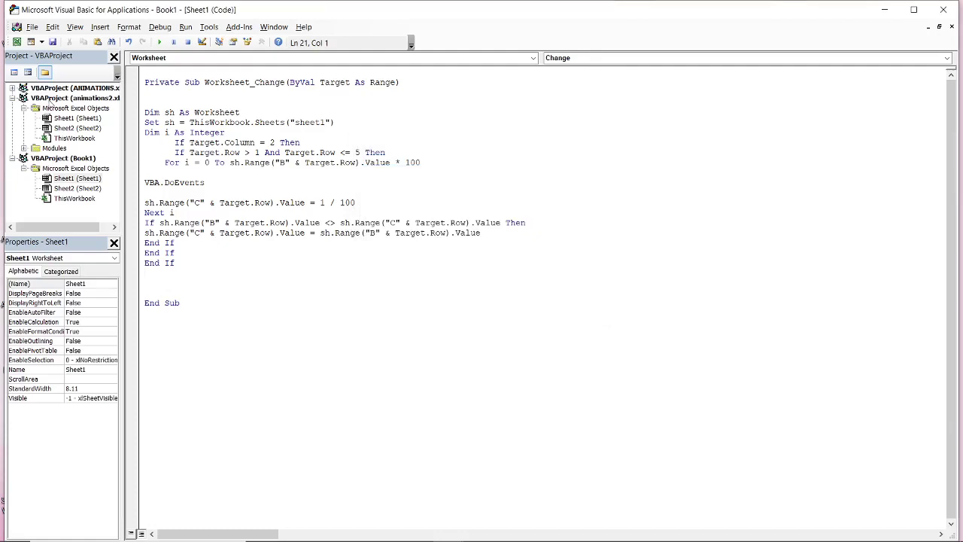
click(18, 43)
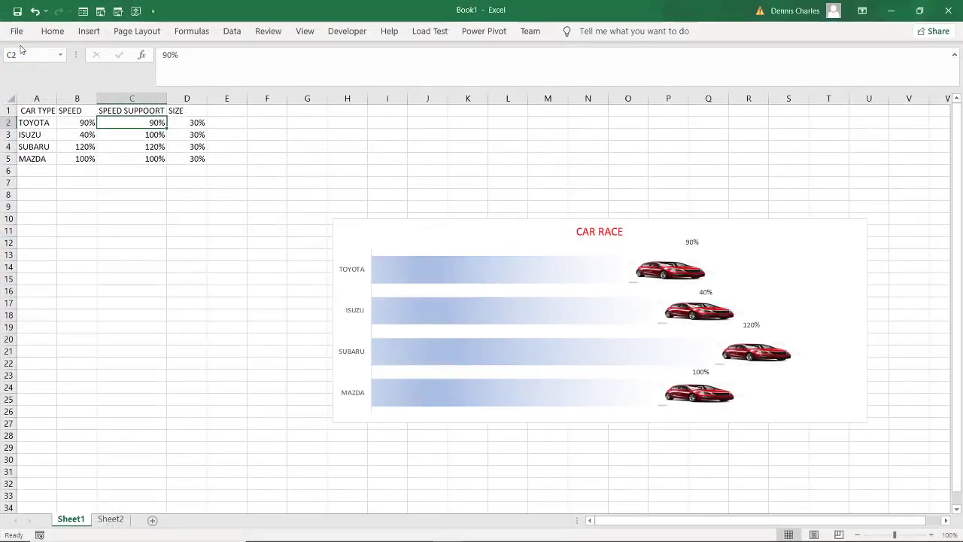
- Enter 100% as the speed support value in cell C2
click(151, 135)
click(154, 123)
text(1)
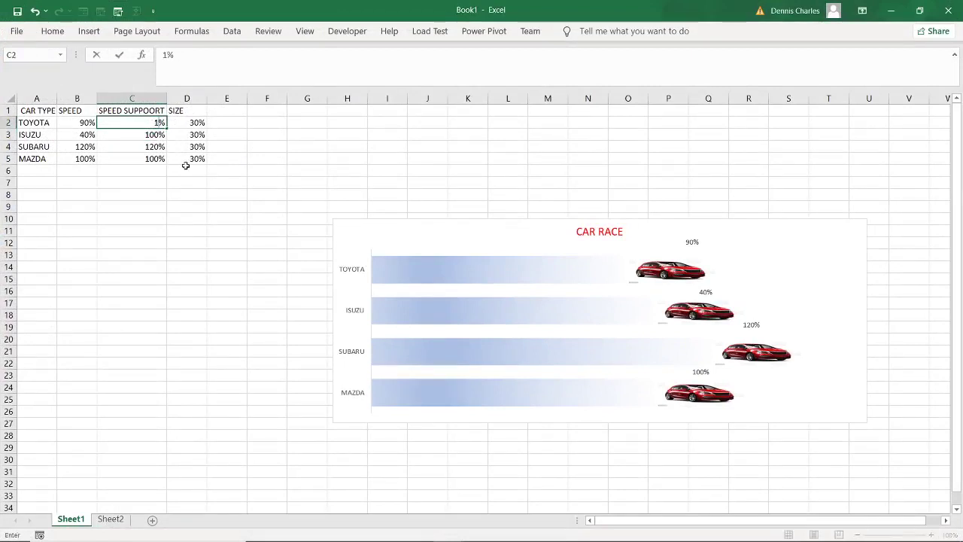
text(00)
key(Return)
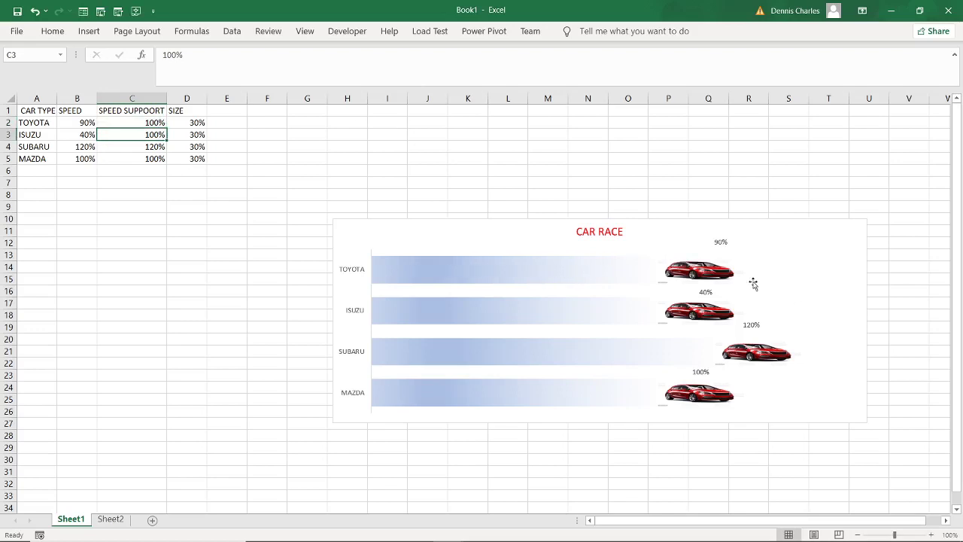
- Set ISUZU's speed support in cell C3 to 58%, after first entering 12%
mouse_move(702, 283)
text(1)
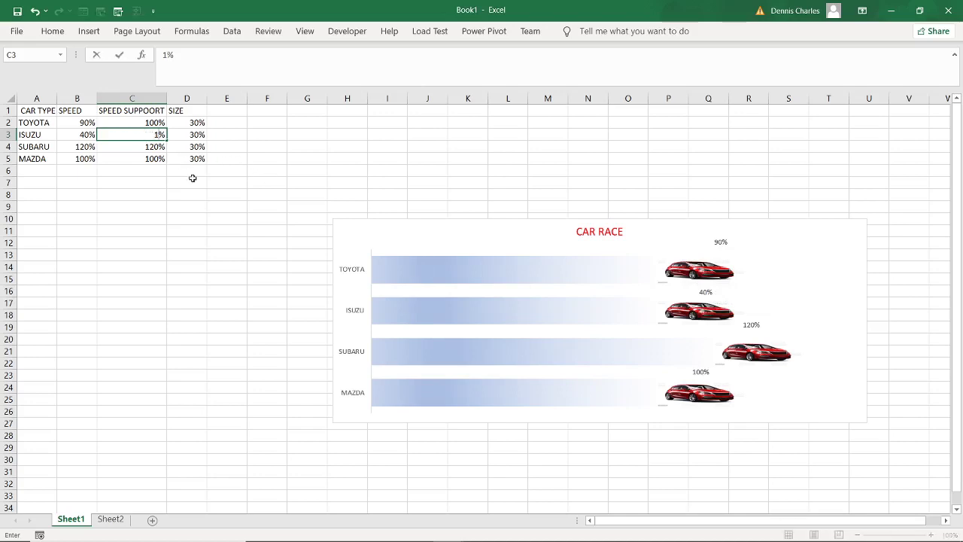
text(2)
key(Return)
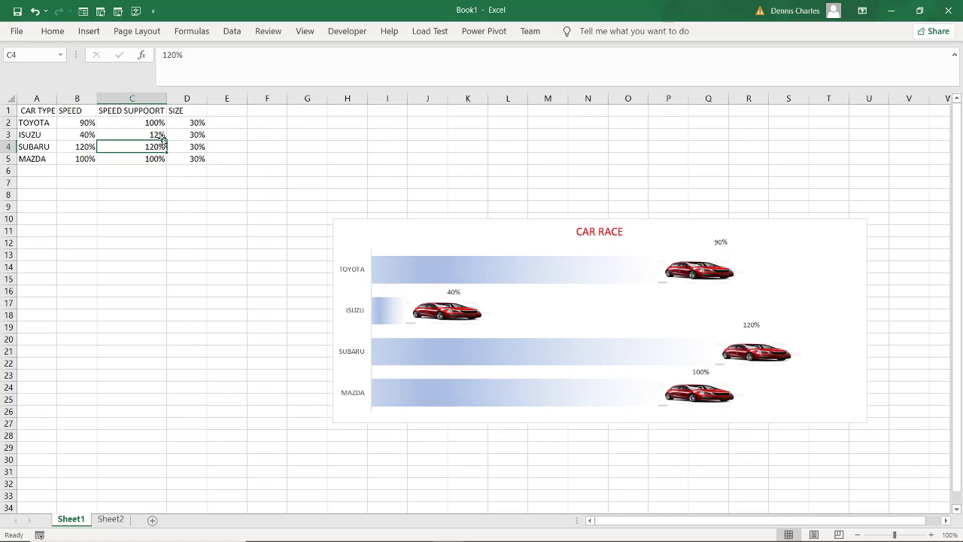
click(160, 137)
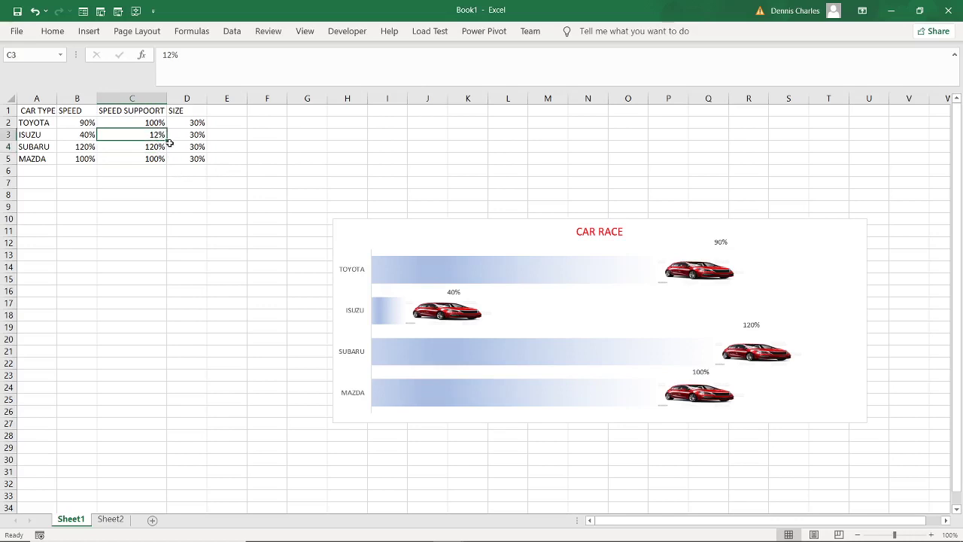
text(58)
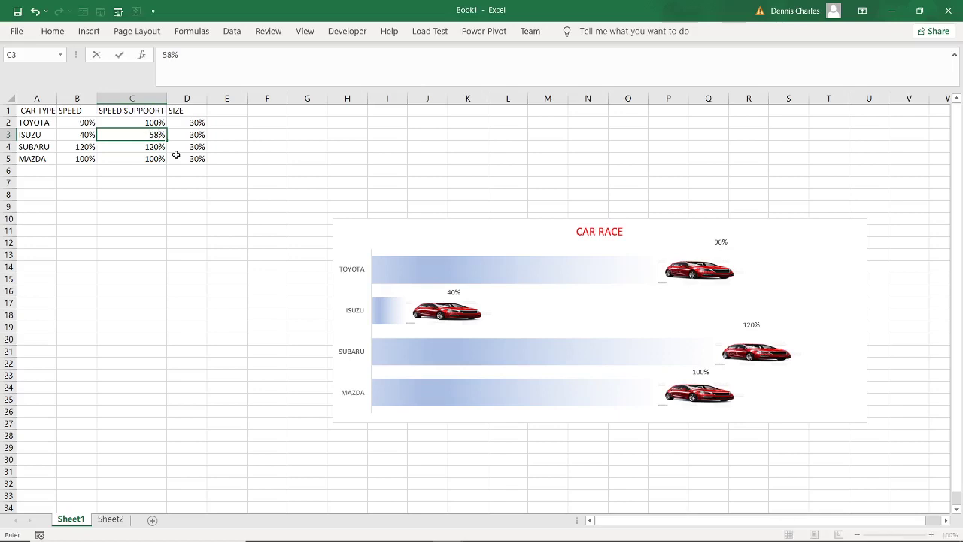
key(Return)
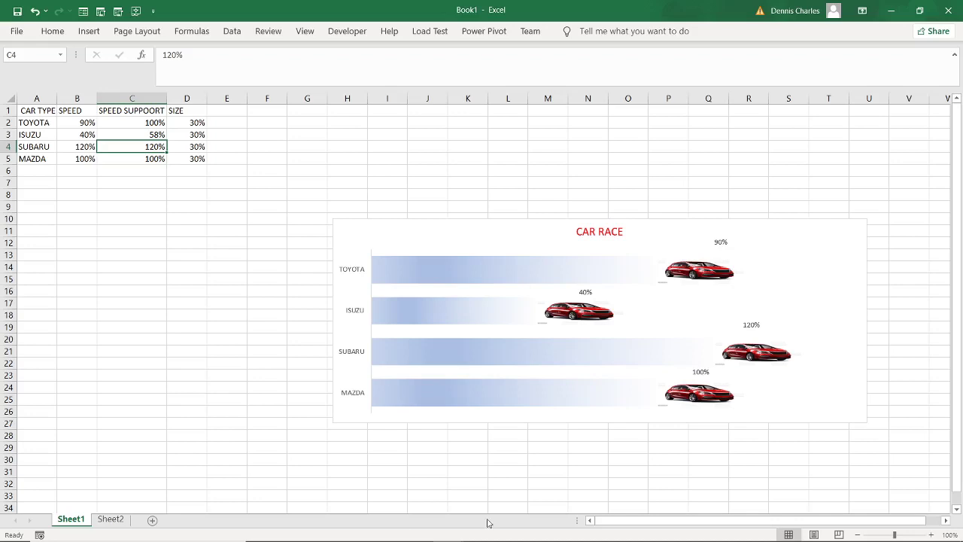
- Bring the VBA editor forward, close the Sheet1 code window, then close the editor
mouse_move(463, 531)
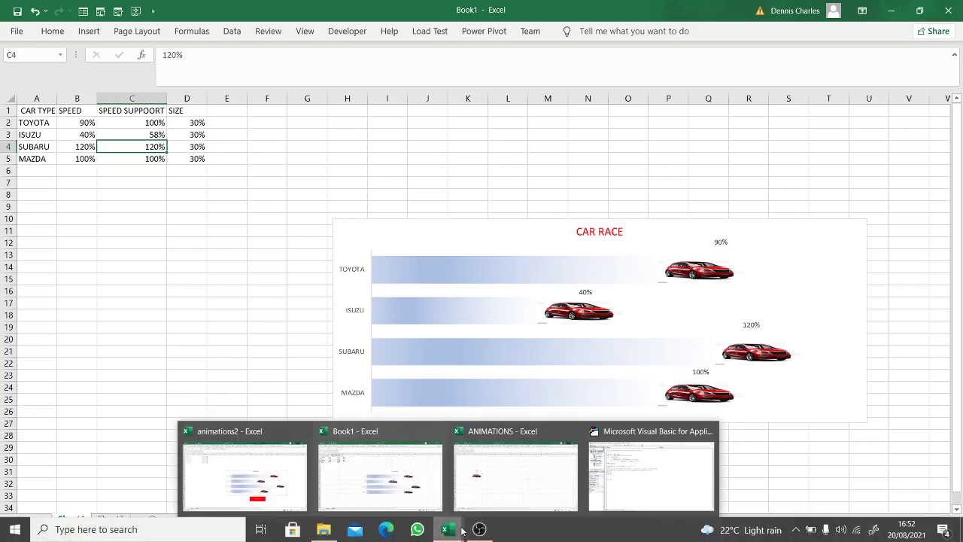
click(627, 494)
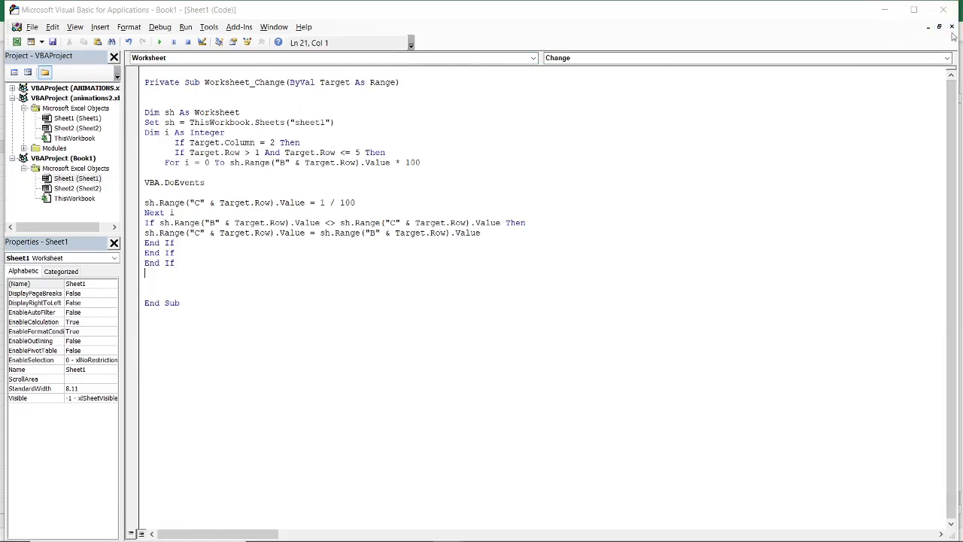
click(951, 27)
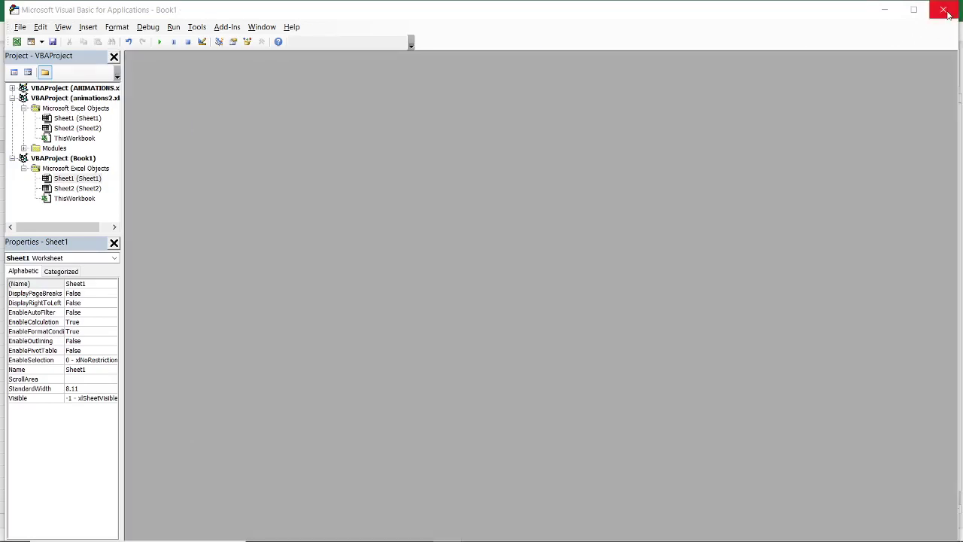
click(944, 11)
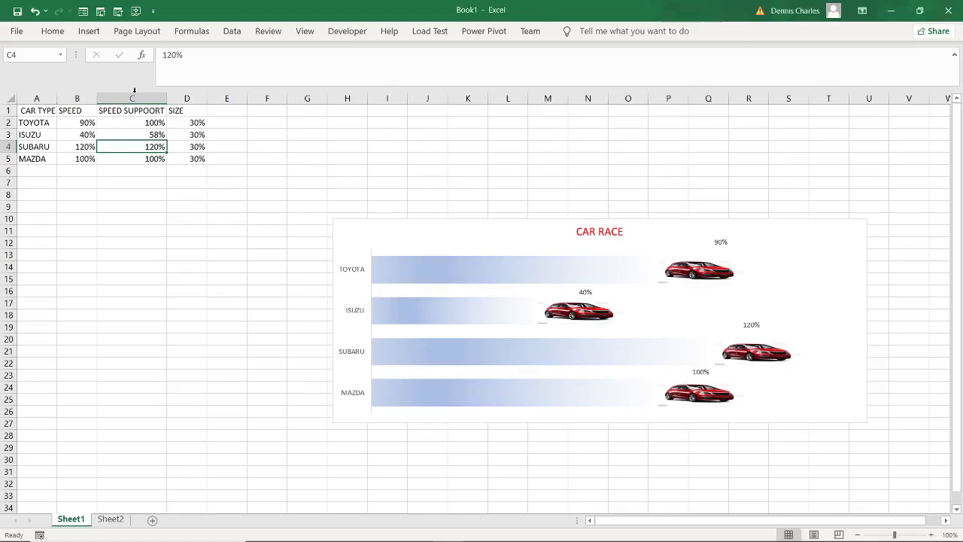
- Draw an ActiveX command button from the Developer tab's Insert list beneath the CAR RACE chart
click(342, 33)
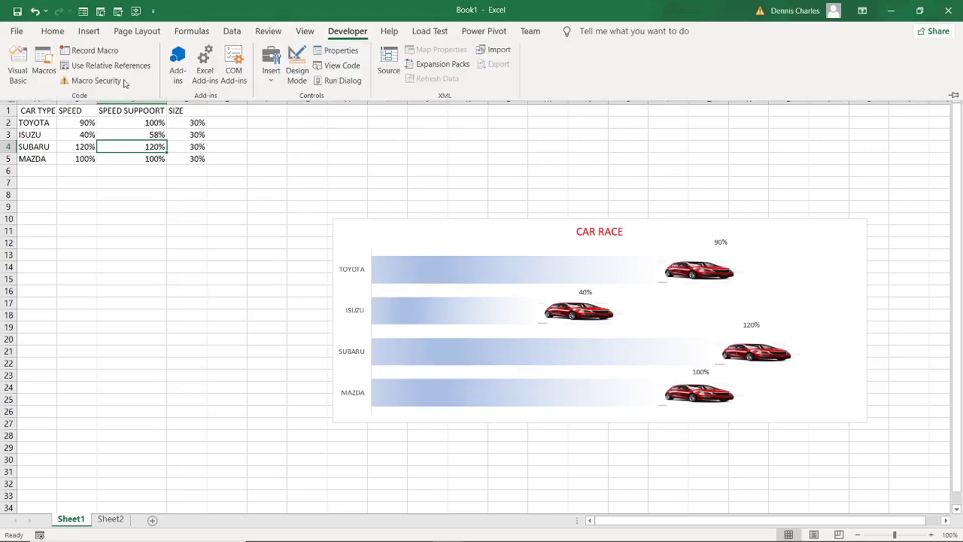
click(277, 87)
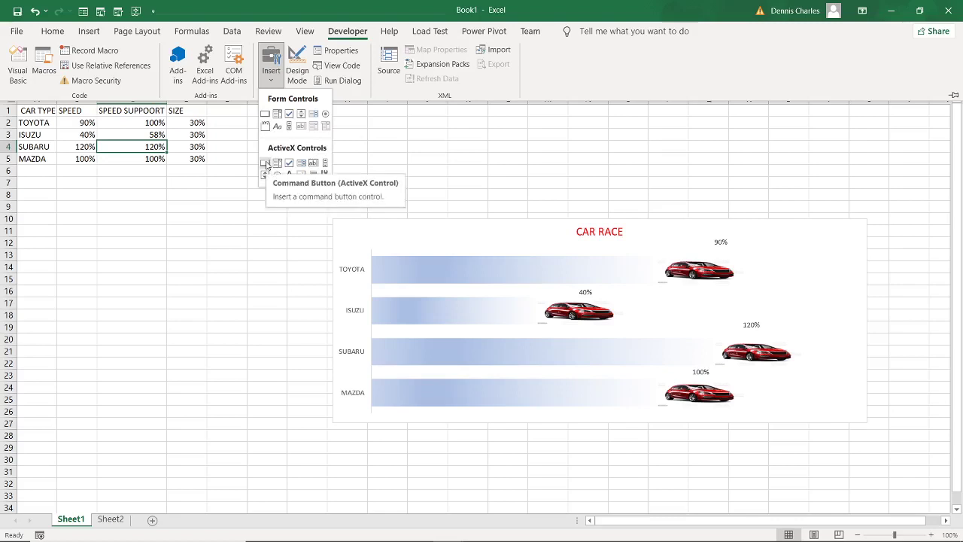
click(266, 163)
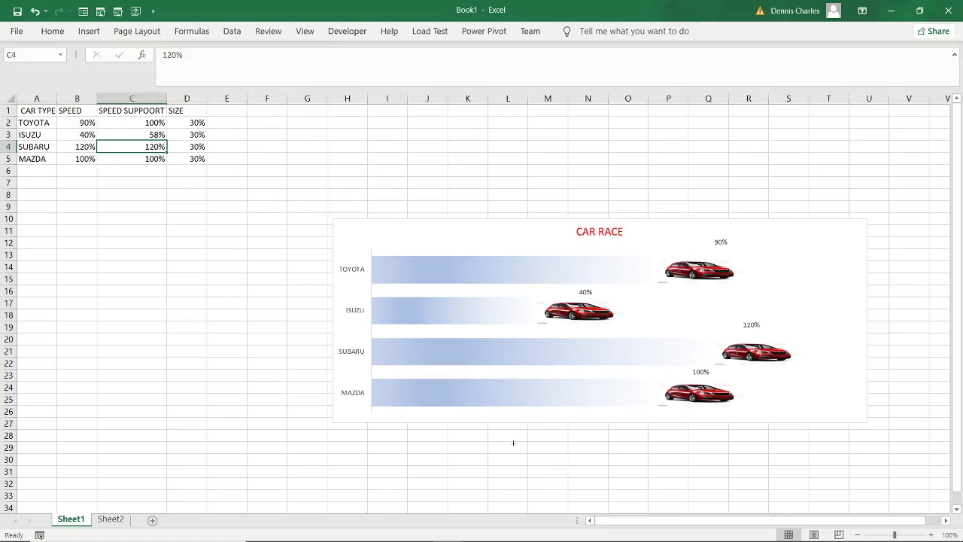
drag(494, 427, 641, 468)
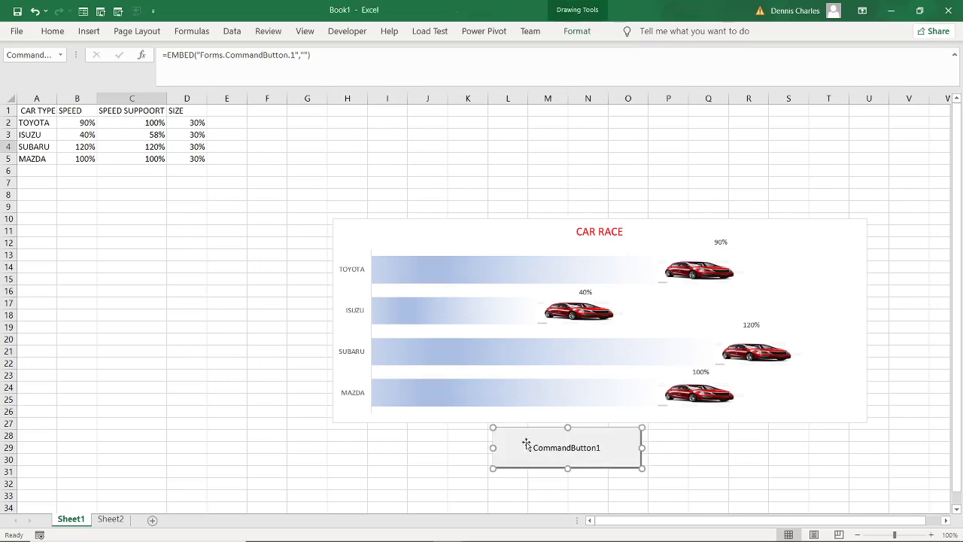
- Generate an empty CommandButton1_Click sub from the button and put the cursor inside it
double_click(573, 452)
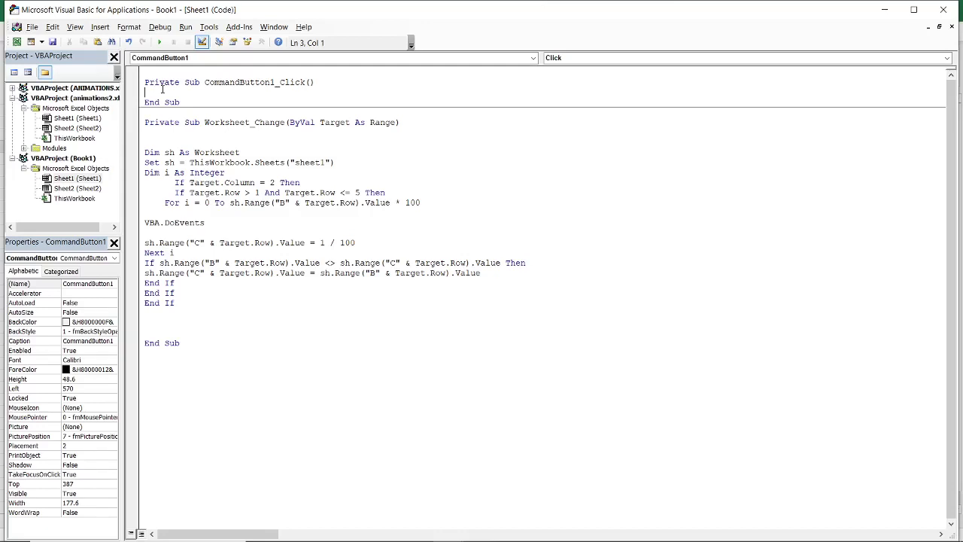
click(139, 107)
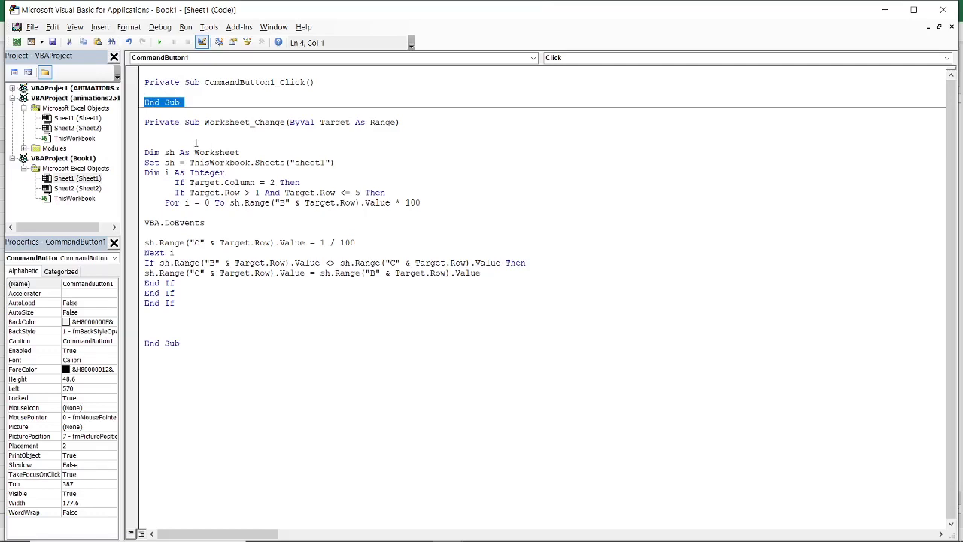
key(Up)
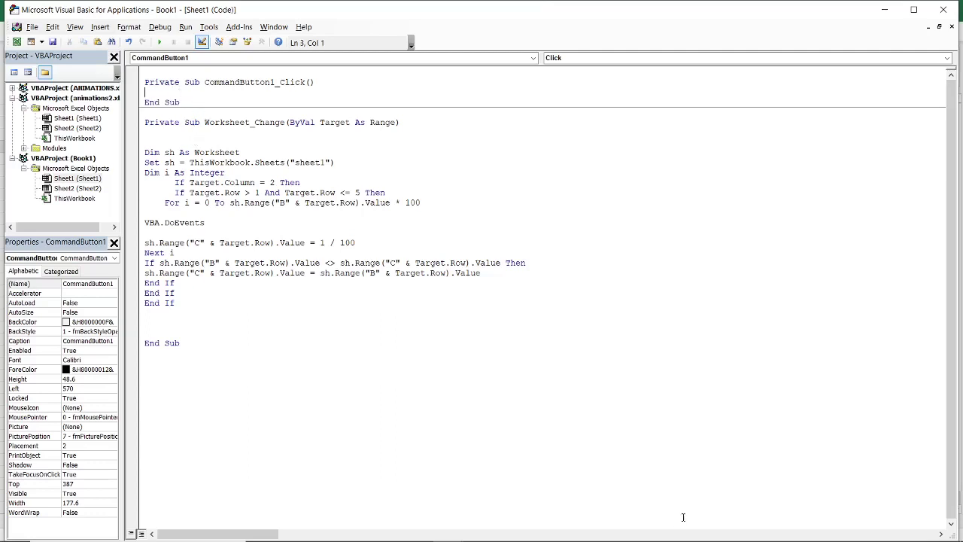
- Back in Book1, set Toyota's speed to 100% and Isuzu's speed to 80%
mouse_move(451, 530)
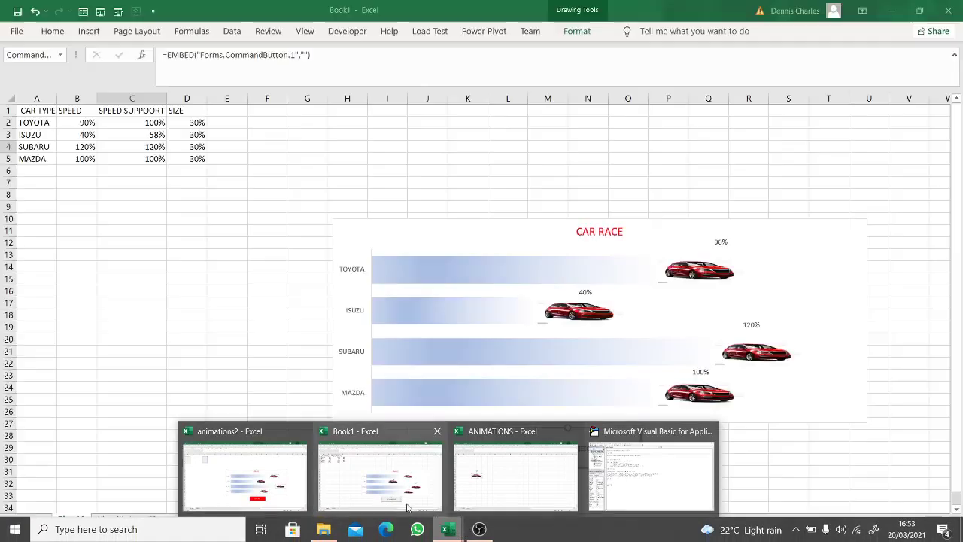
click(410, 501)
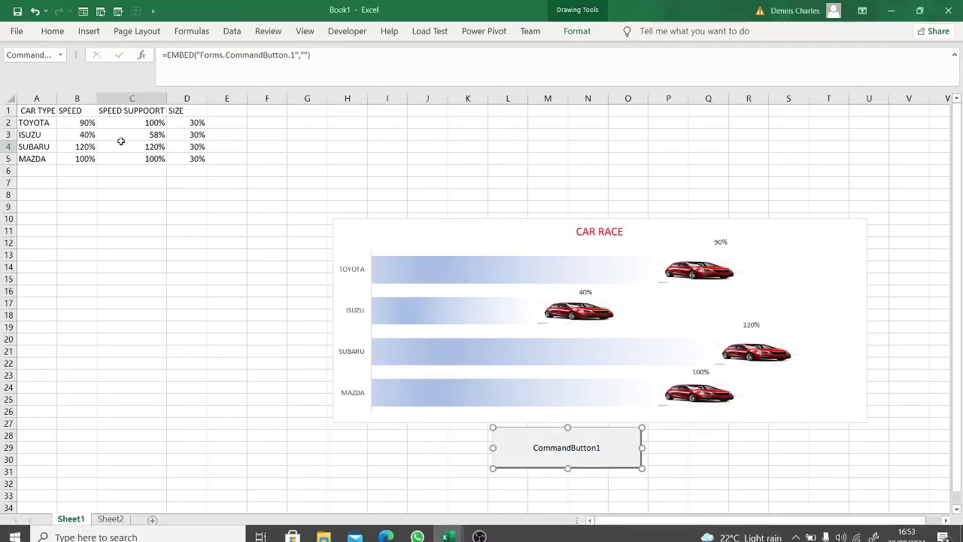
click(149, 124)
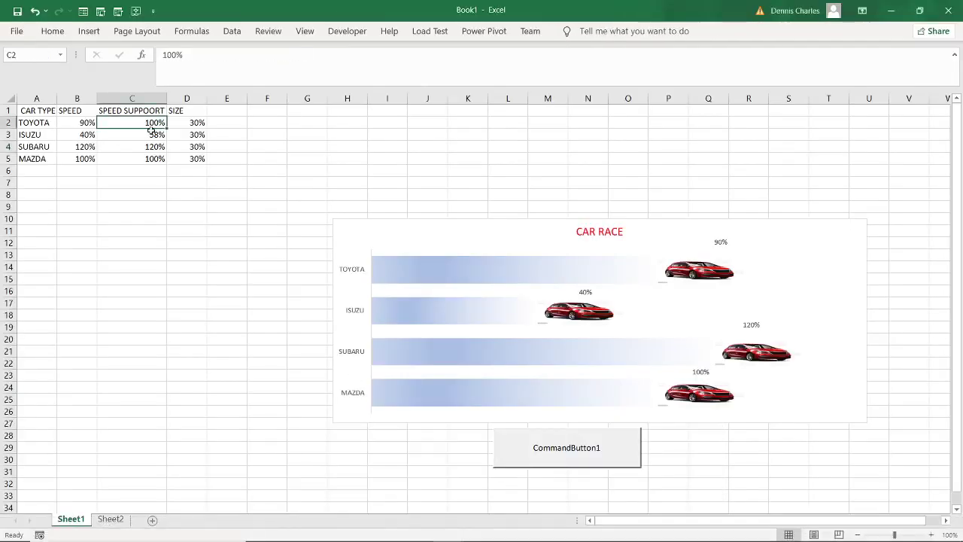
click(80, 123)
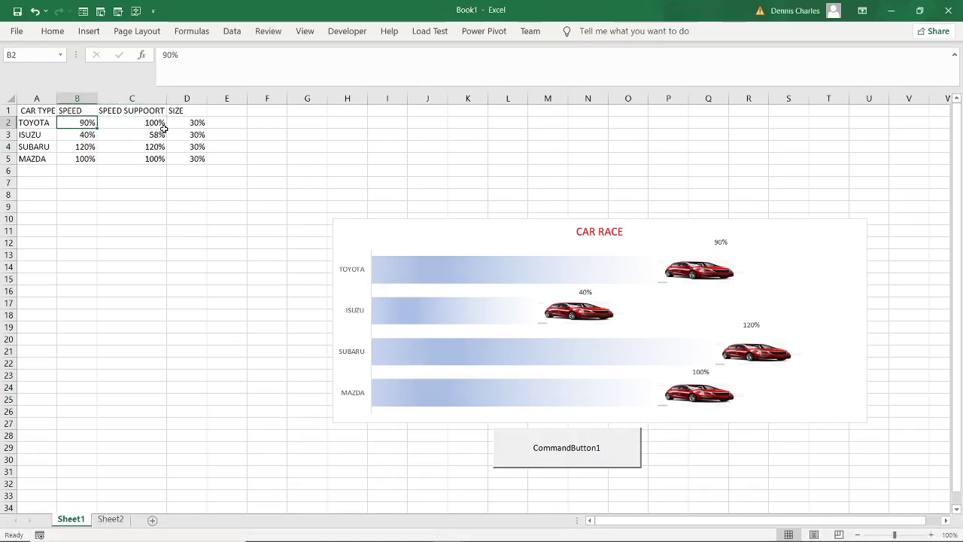
text(100)
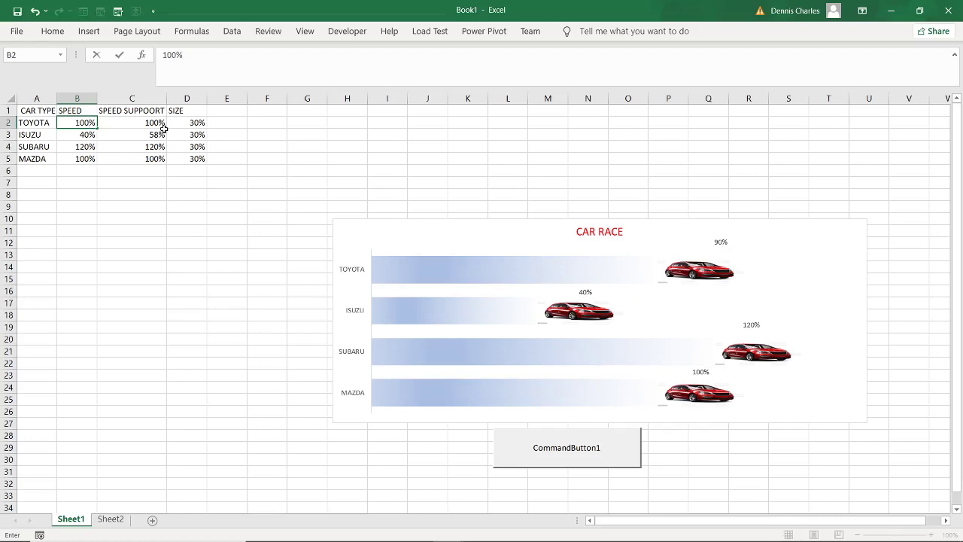
key(Return)
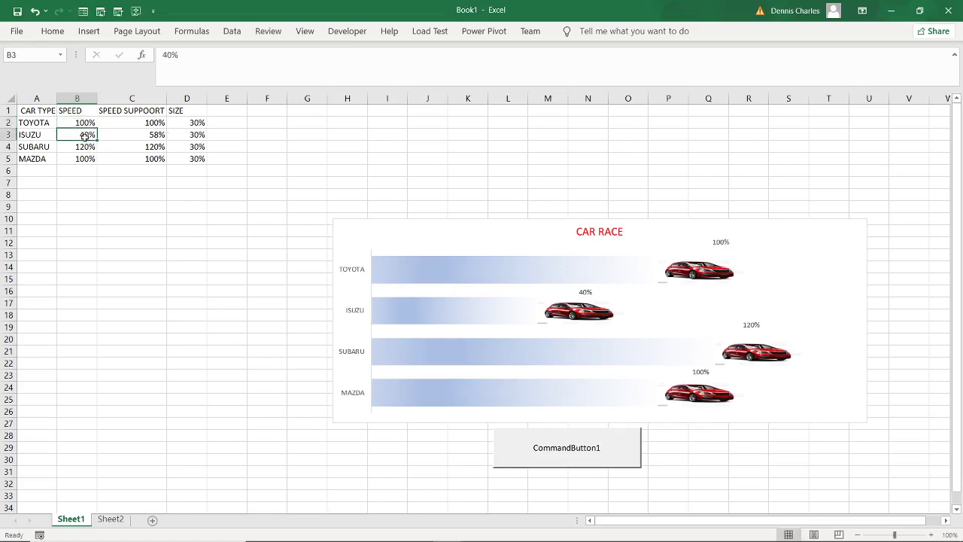
text(8)
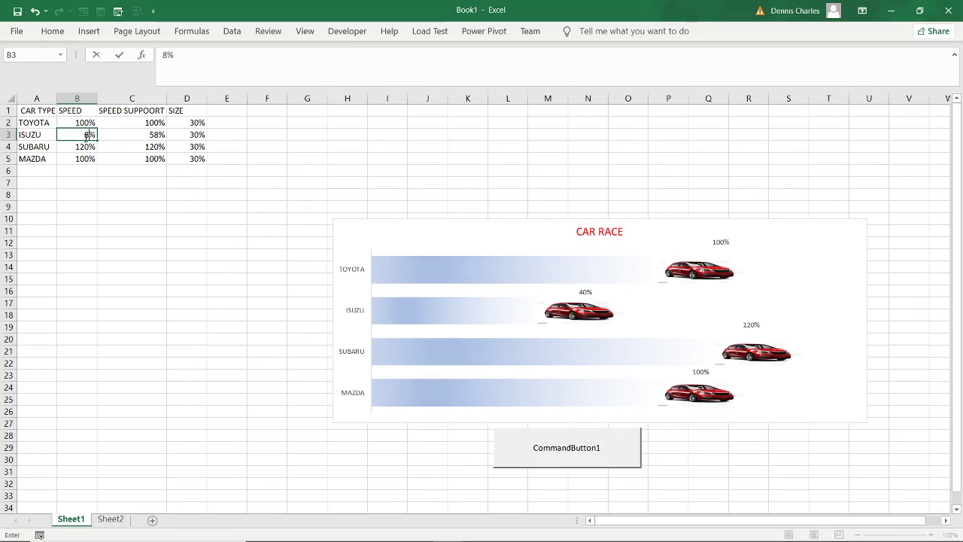
text(0)
key(Return)
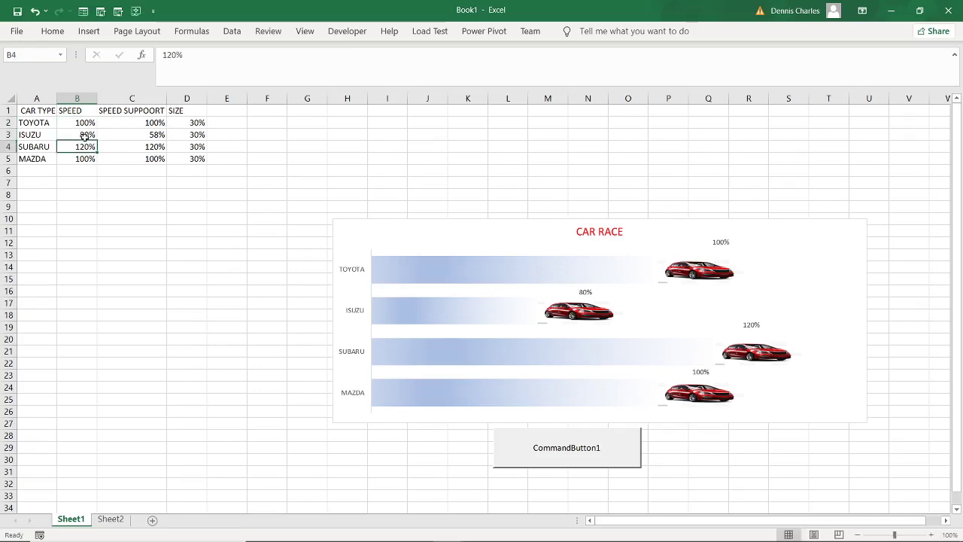
- Exit Design Mode and change Isuzu's speed in B3 to 120%
click(87, 135)
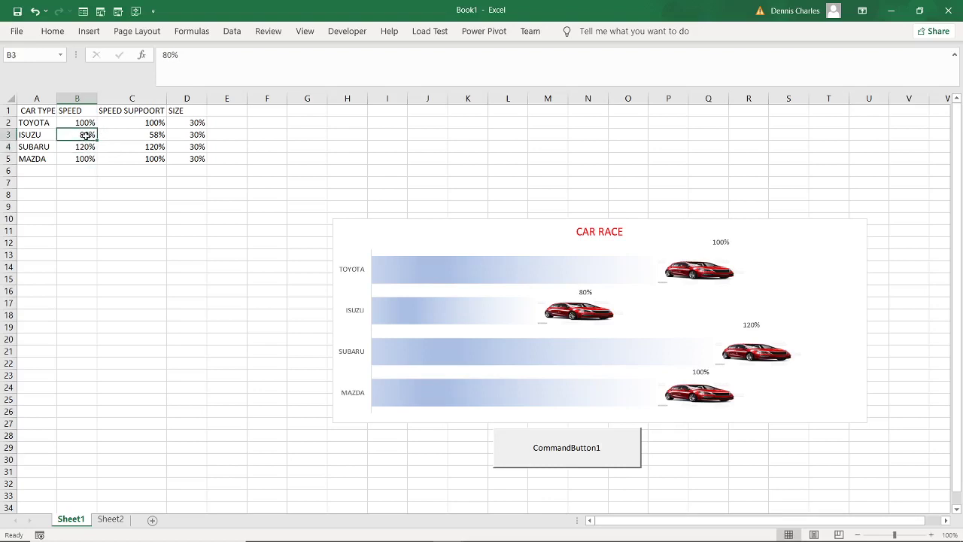
click(346, 32)
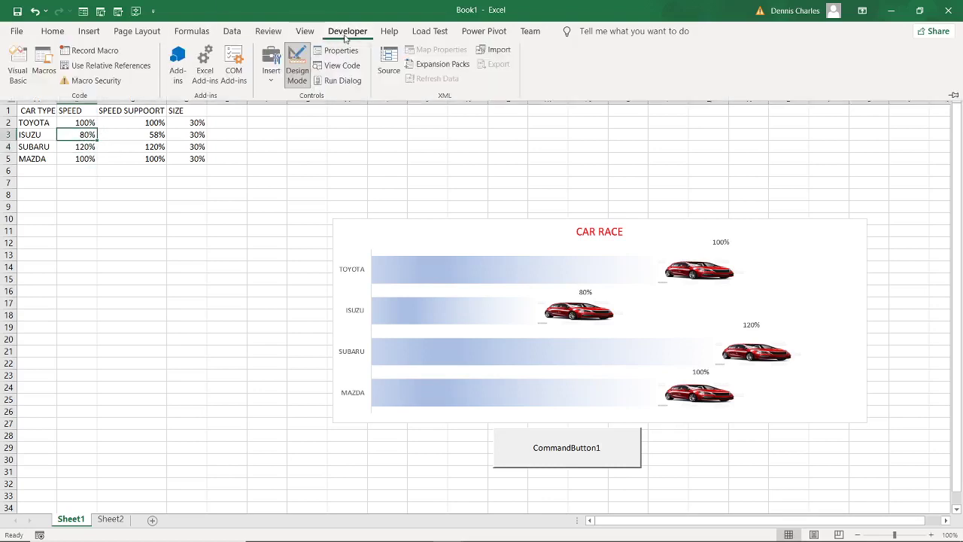
click(91, 132)
click(89, 123)
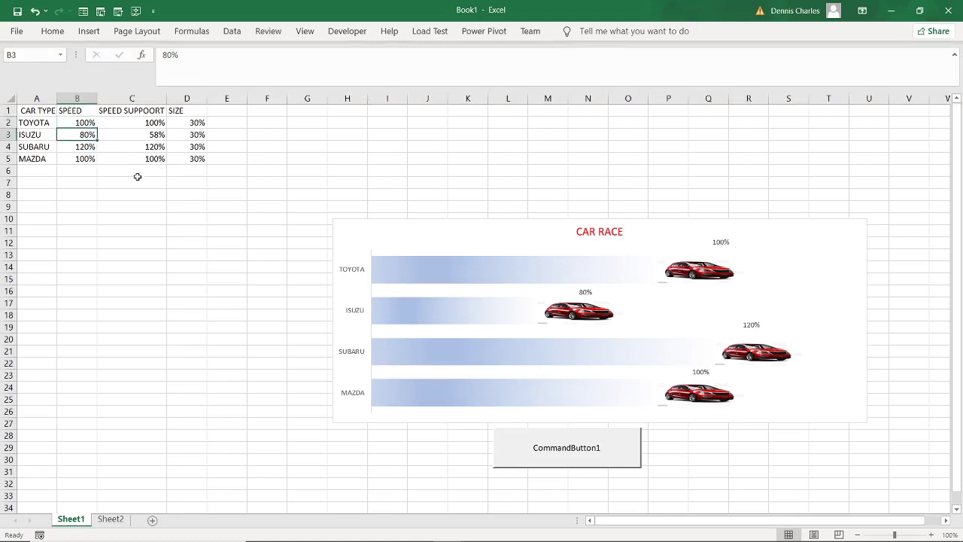
text(120)
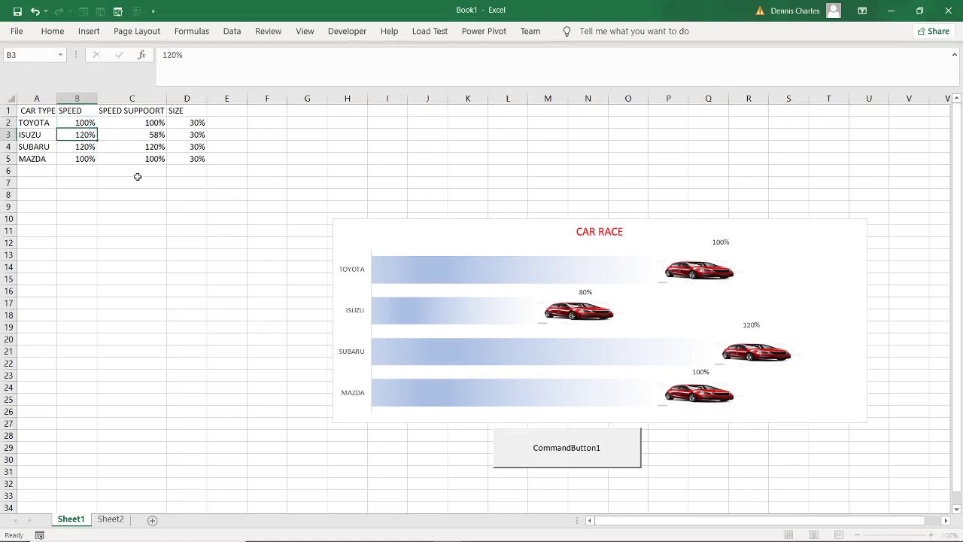
key(Return)
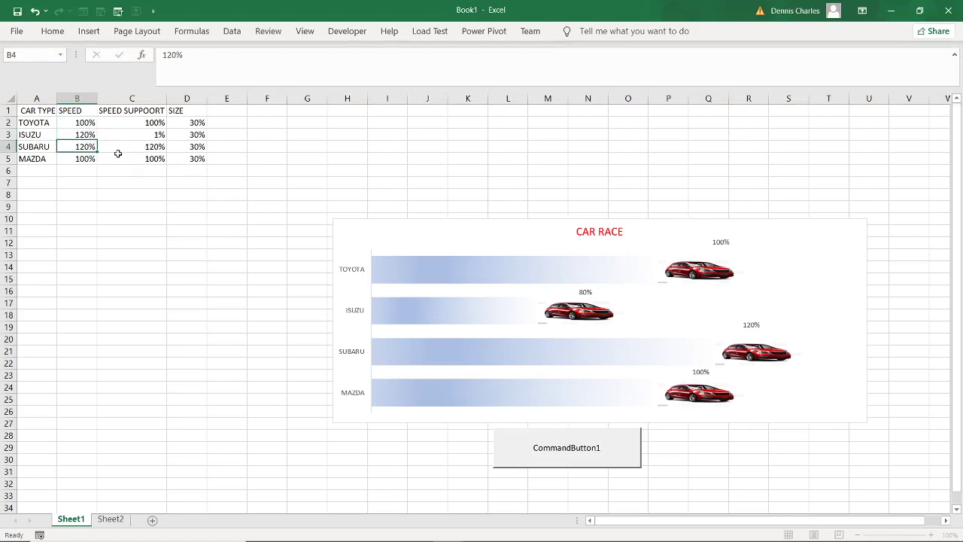
click(85, 137)
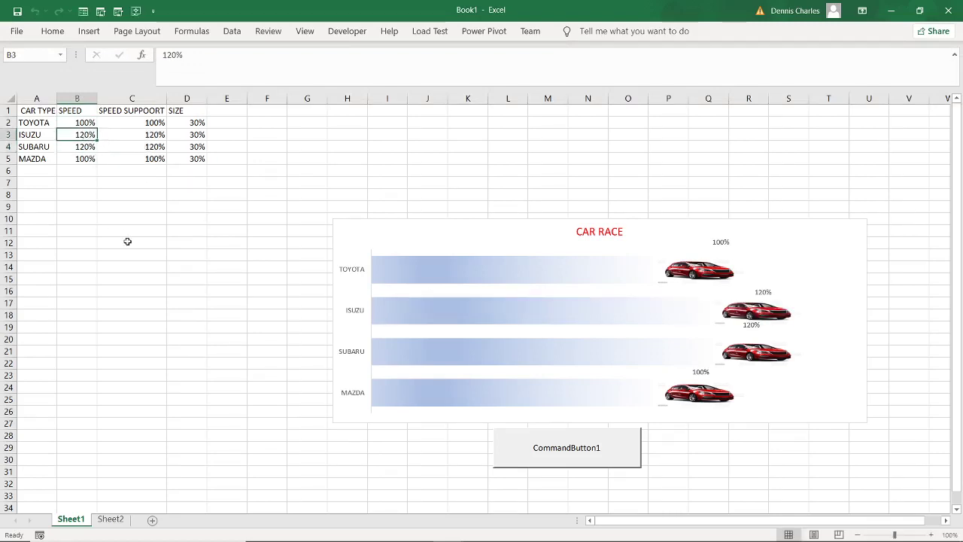
- Set Subaru's speed in B4 to 130% and let its car race forward
click(80, 145)
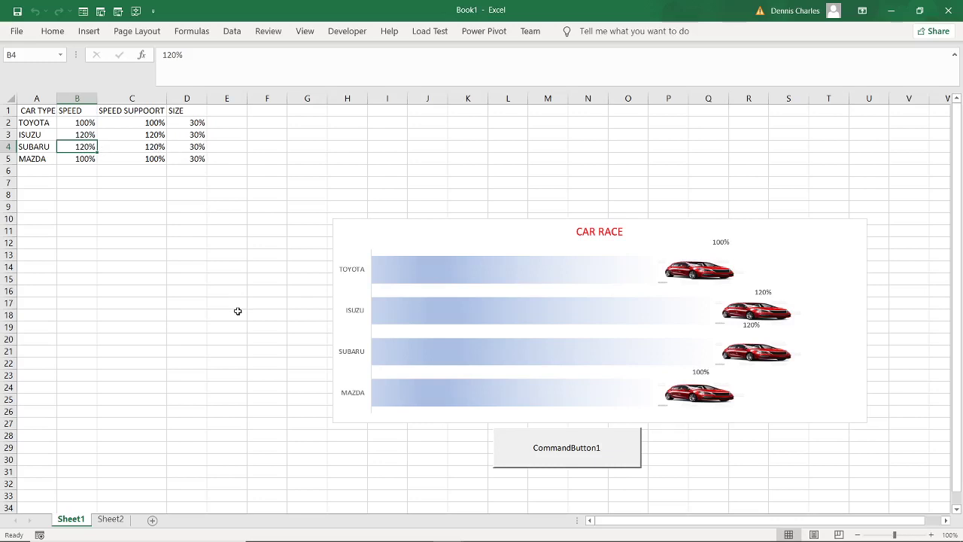
text(130%)
key(Return)
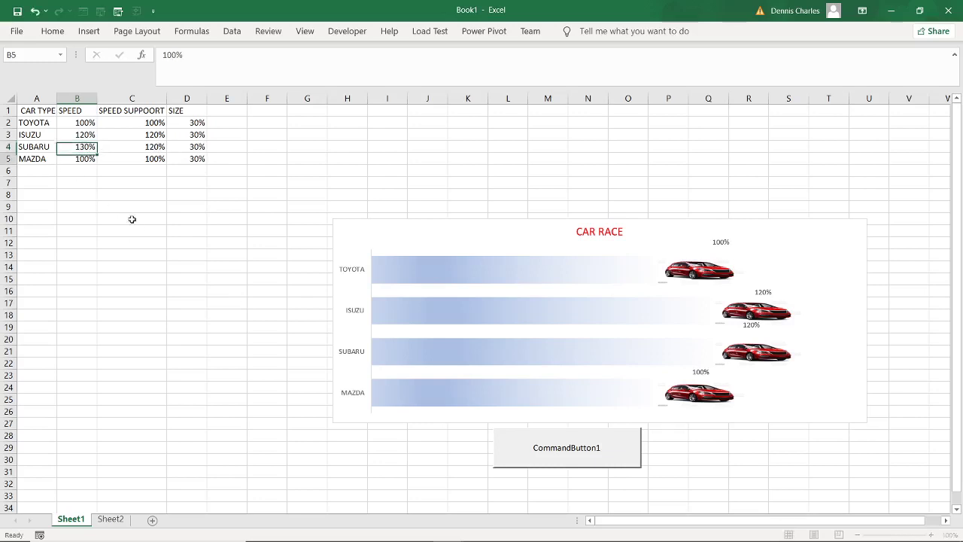
key(Return)
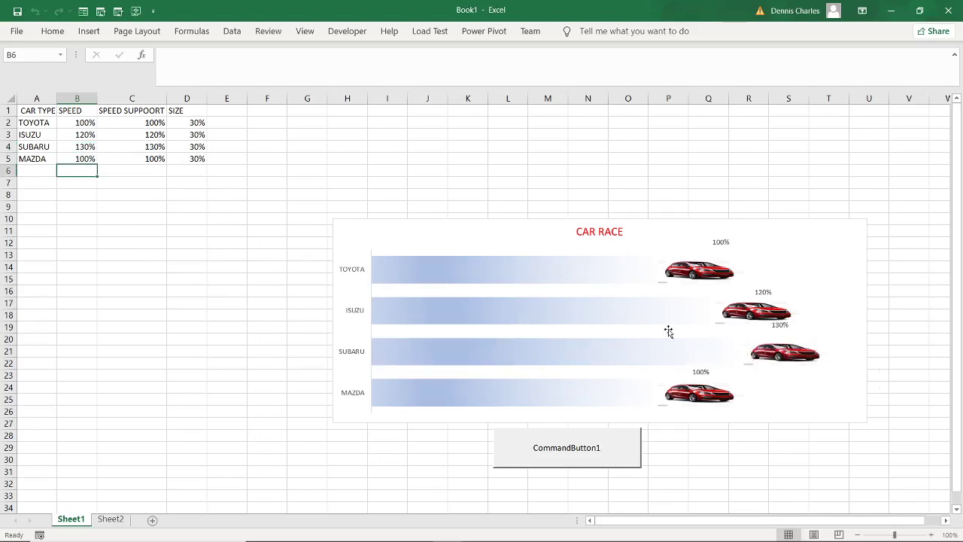
- Drop Isuzu's speed in B3 to 90% and move to cell B5
click(84, 137)
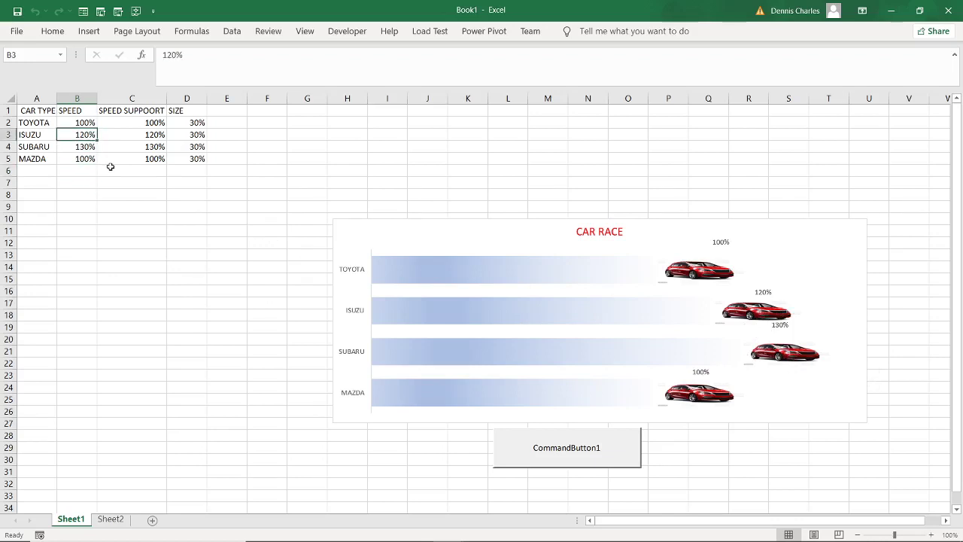
text(9)
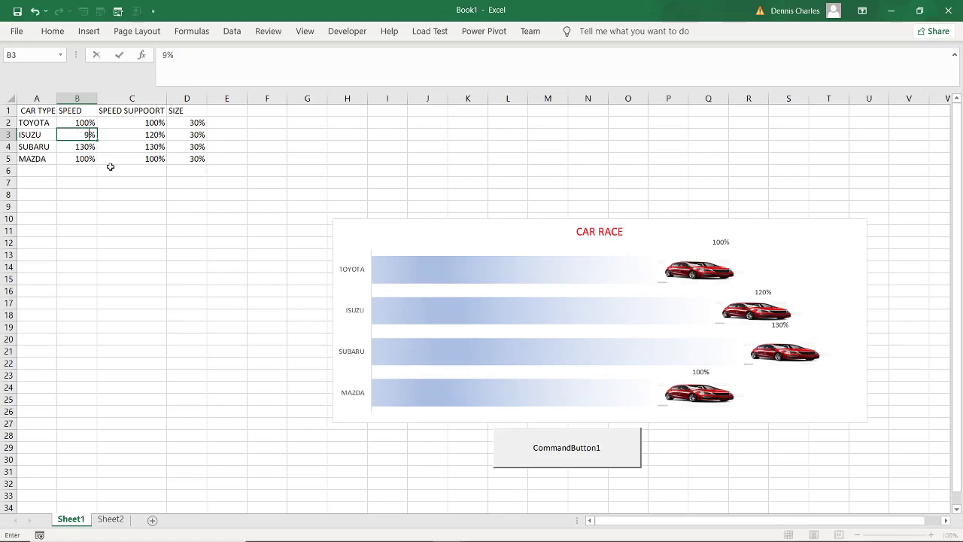
text(0)
key(Return)
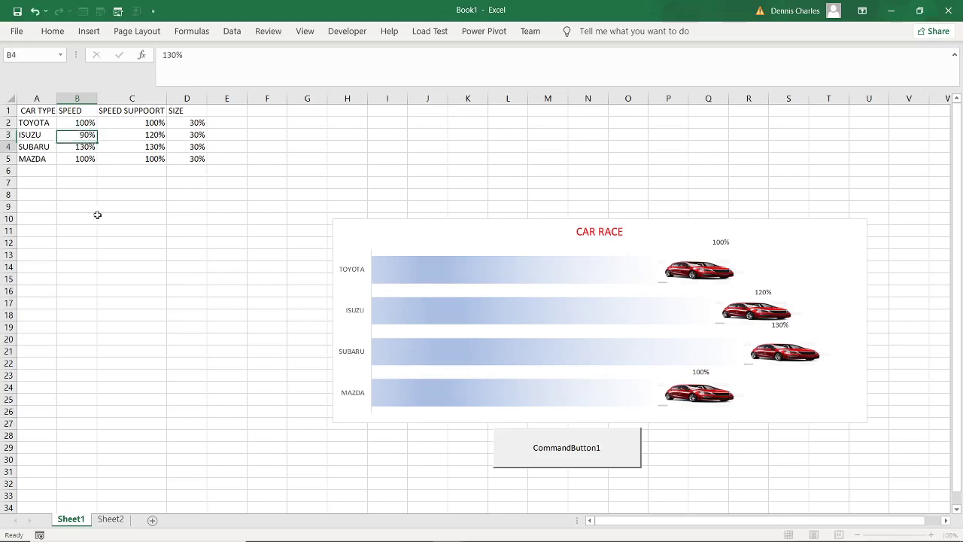
click(86, 158)
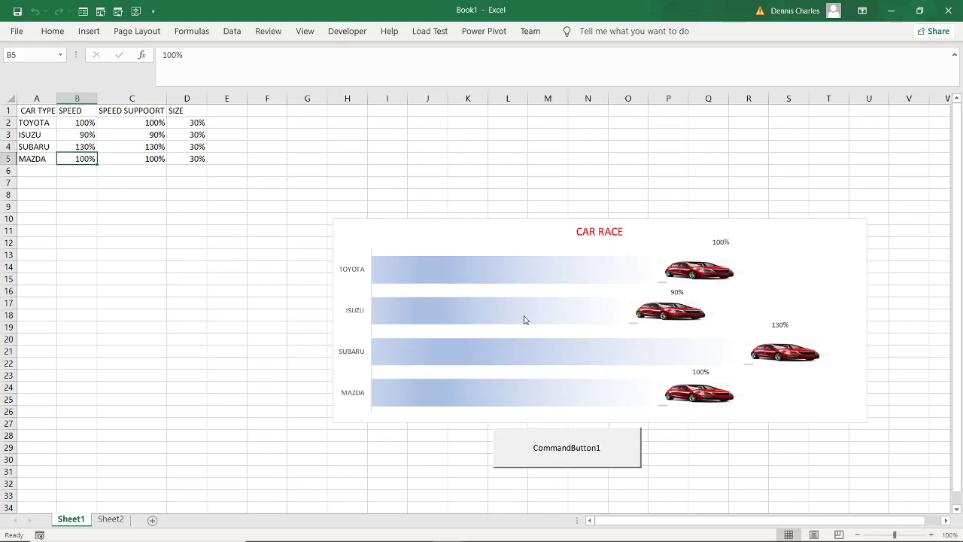
- Turn on Design Mode and open CommandButton1's click macro code
click(346, 31)
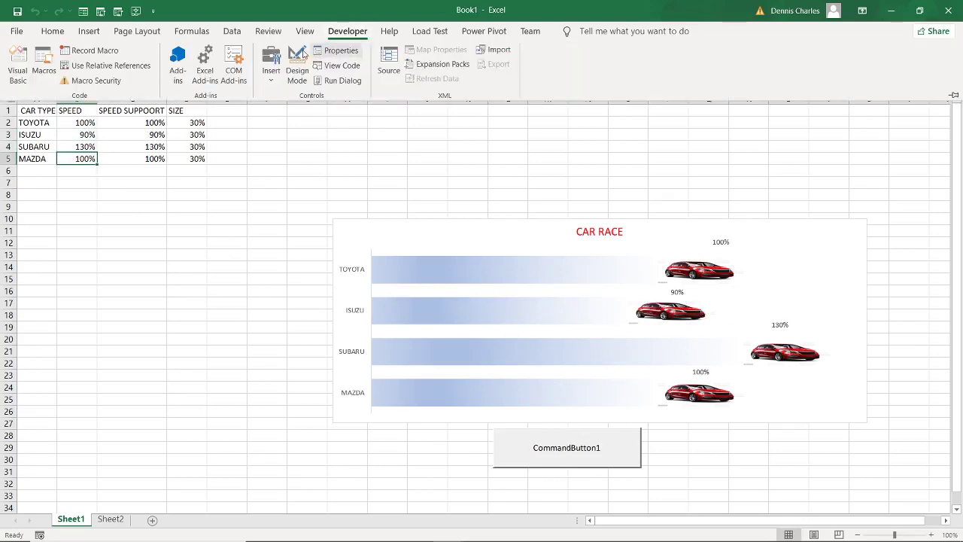
click(298, 70)
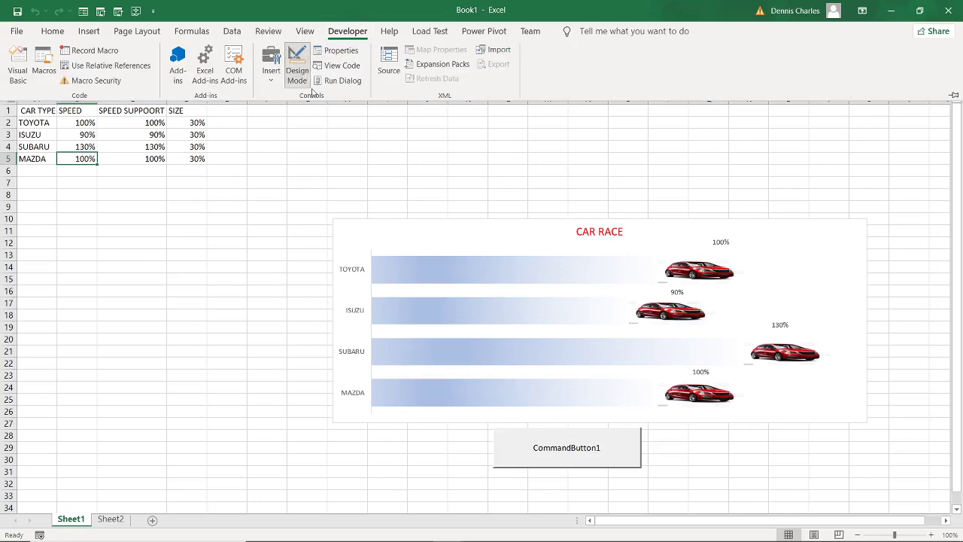
click(592, 456)
click(592, 456)
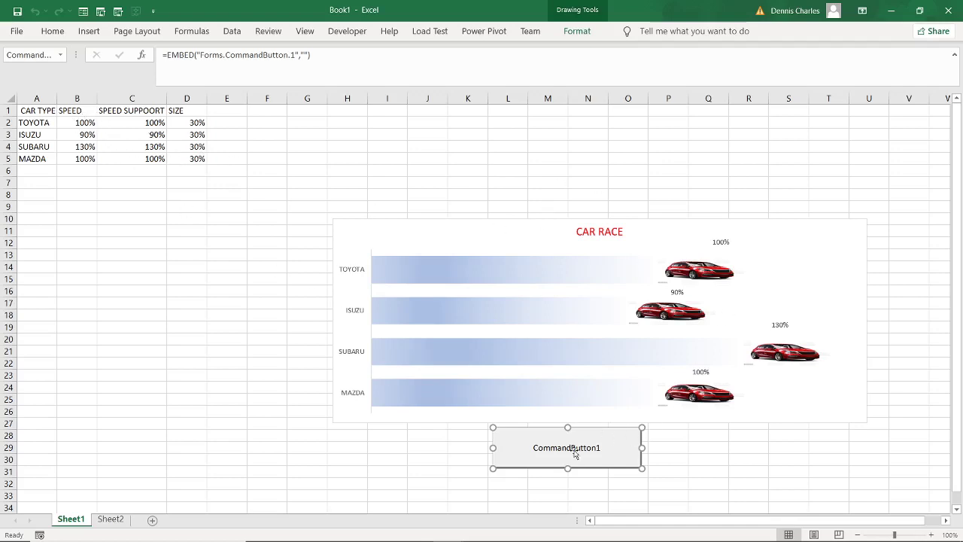
double_click(574, 451)
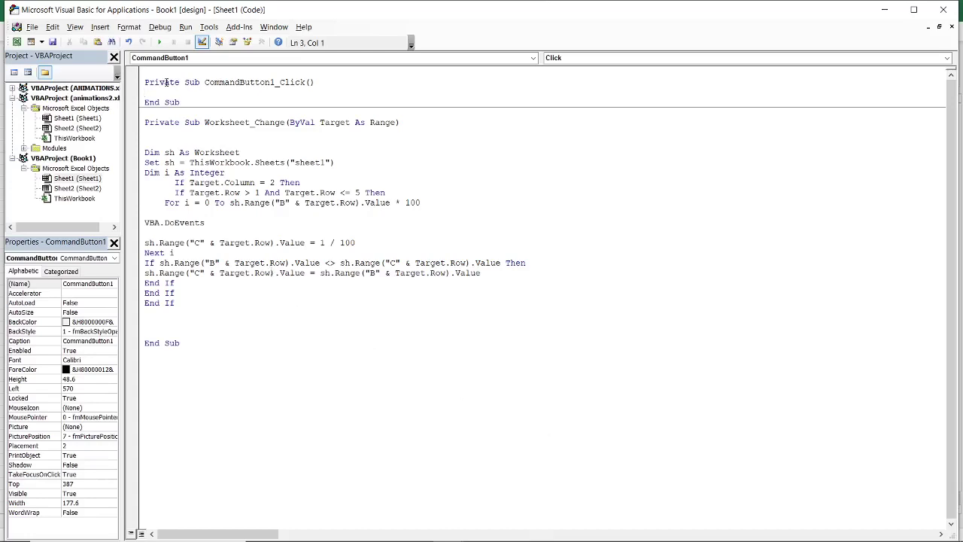
- Enter Range("B2").Select in the click macro and begin an If line below it
text(r)
text(ange)
text(()
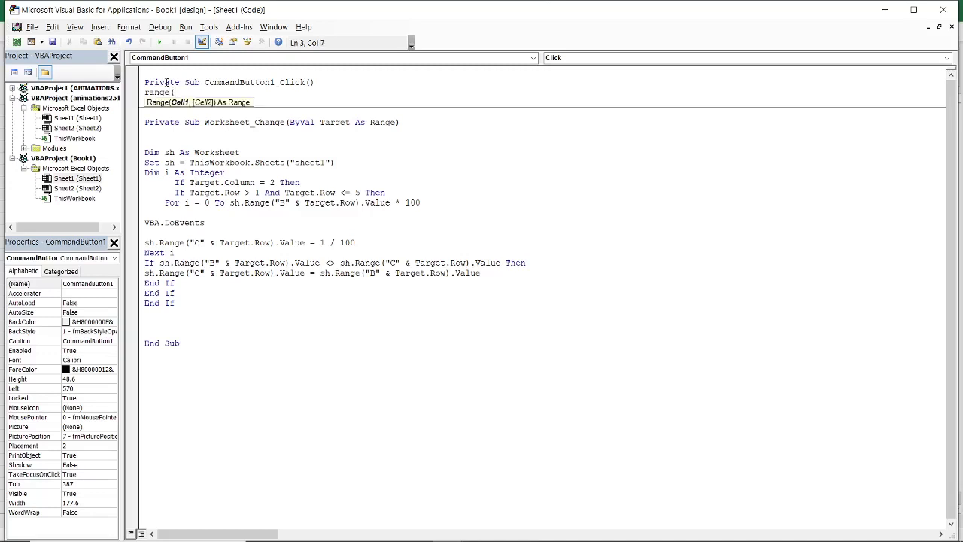
text(")
text(B2)
text(")
text())
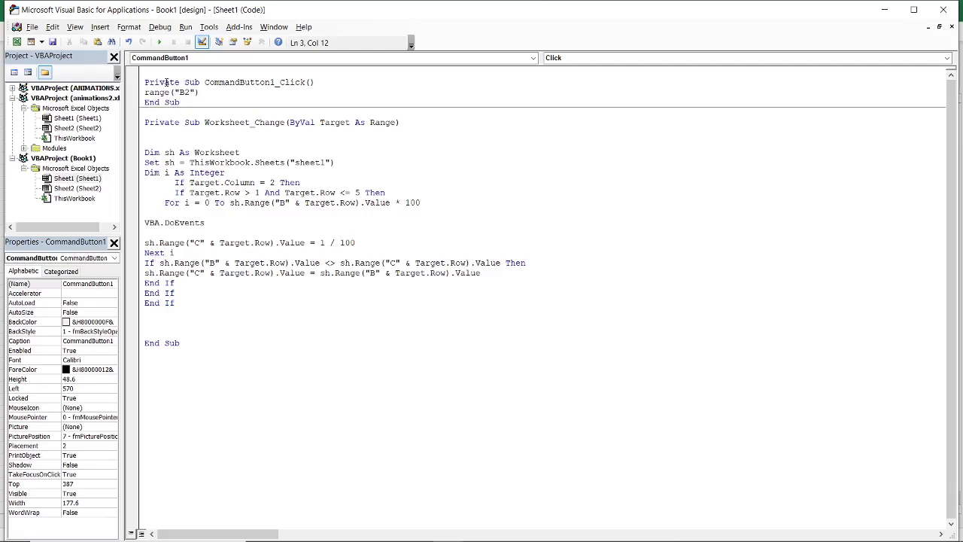
text(.selec)
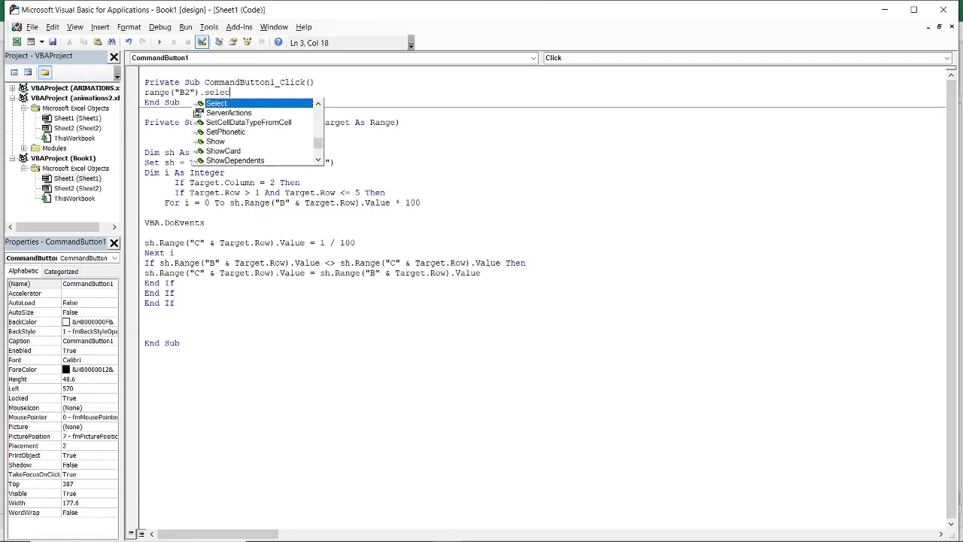
text(t)
key(Return)
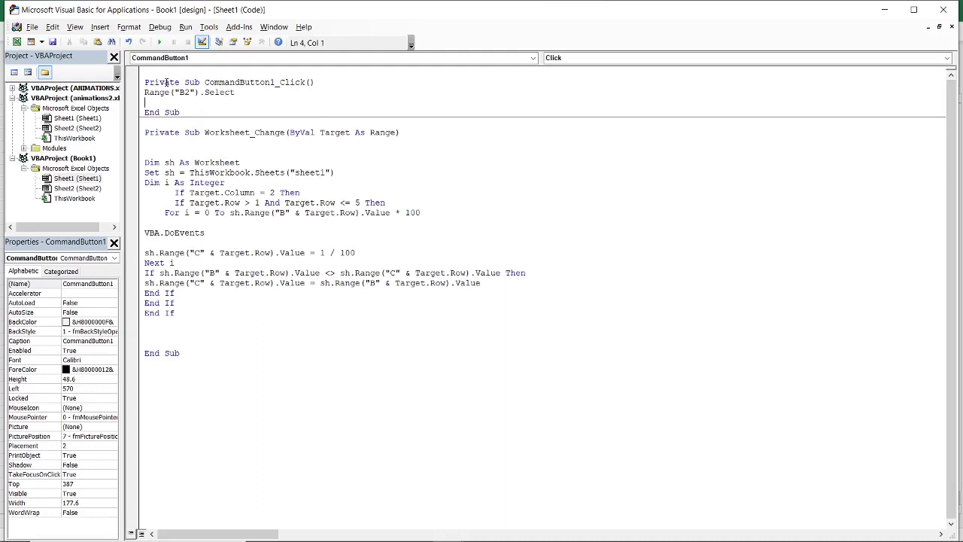
text(if)
- Dismiss the compile error and copy the Range("B2").Select statement
click(144, 91)
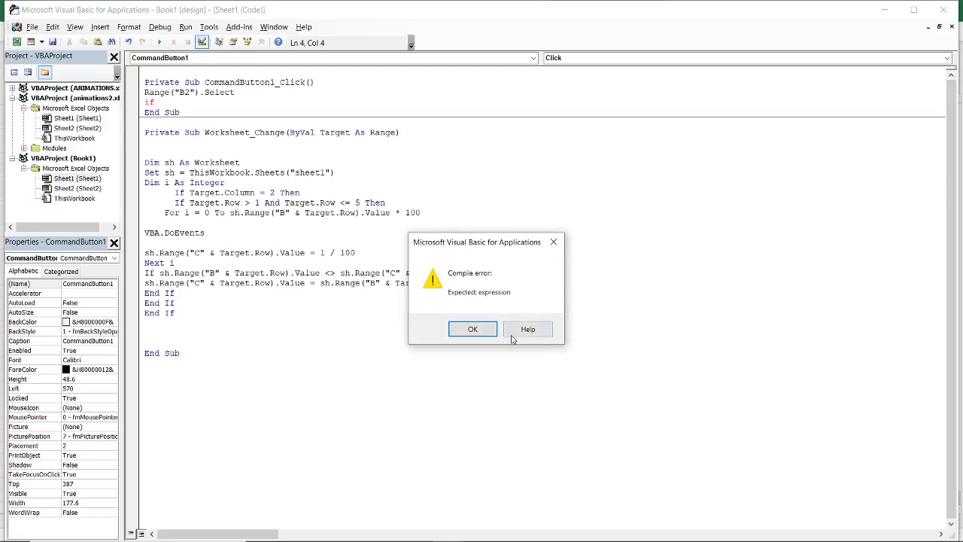
click(472, 331)
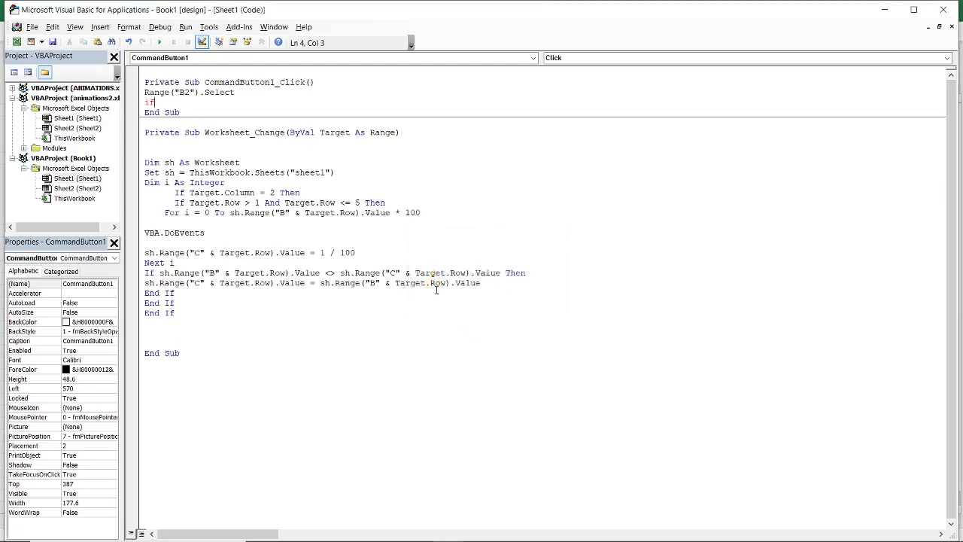
drag(143, 92, 234, 93)
right_click(211, 94)
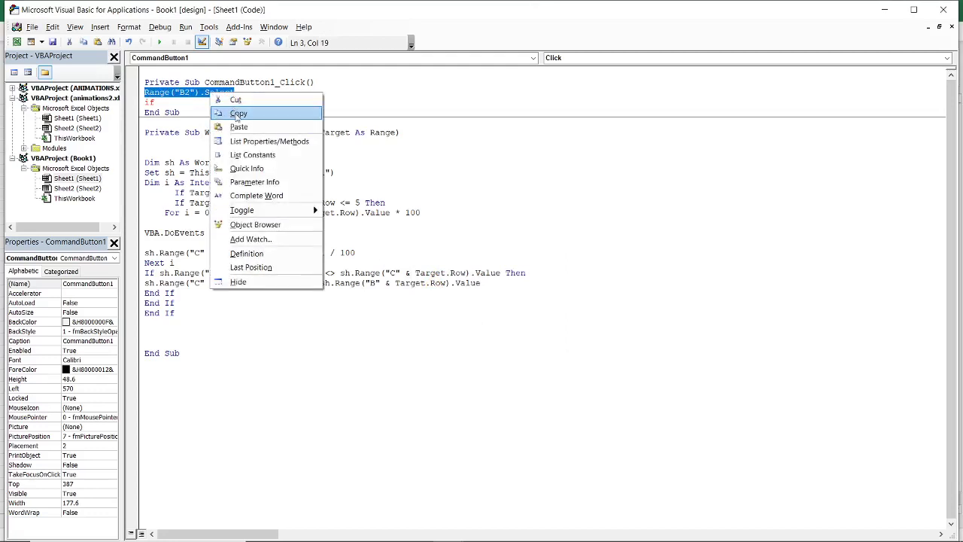
click(238, 114)
- Complete If Range("B2").Select Then and add ActiveCell.Value = ActiveCell.Value + 0 beneath it
click(173, 104)
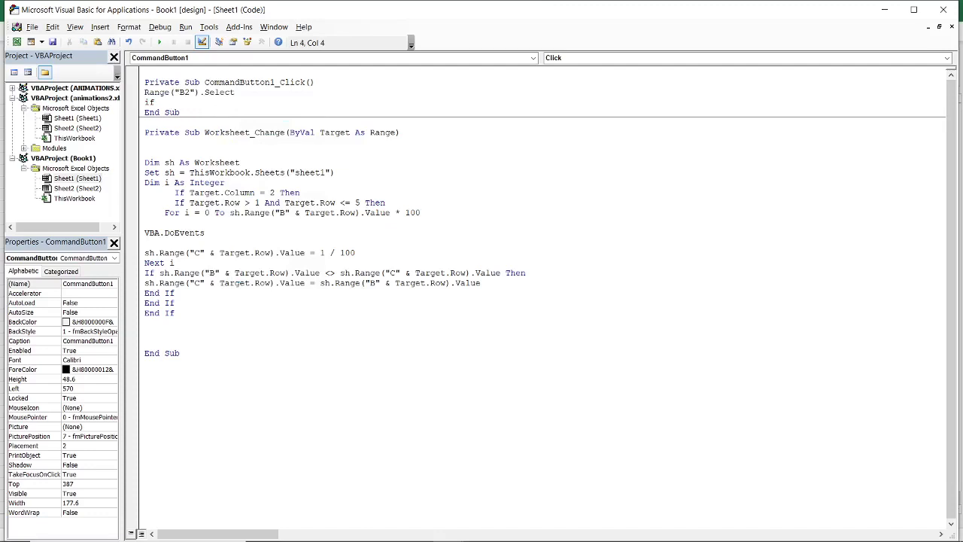
key(ctrl+v)
text(then)
key(Return)
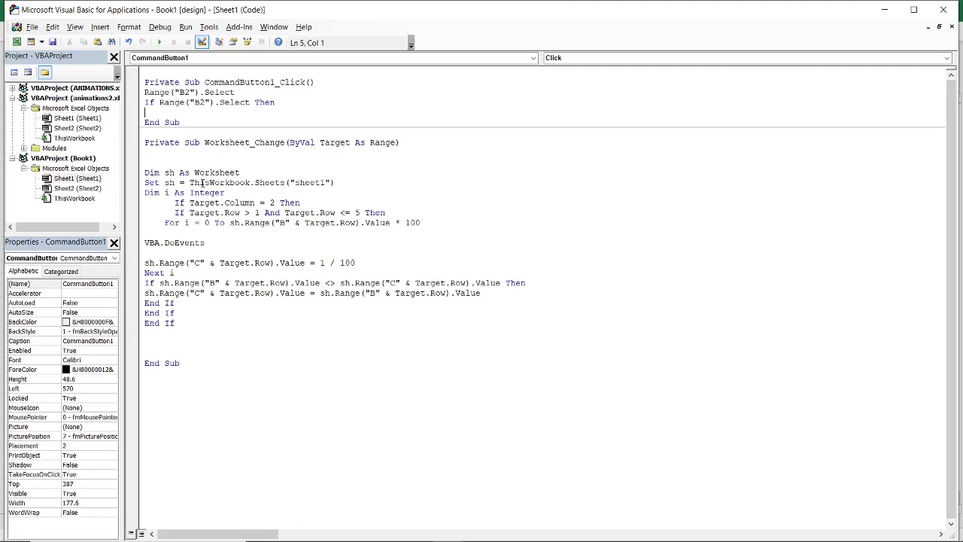
text(ac)
text(tive)
text(cell)
text(.val)
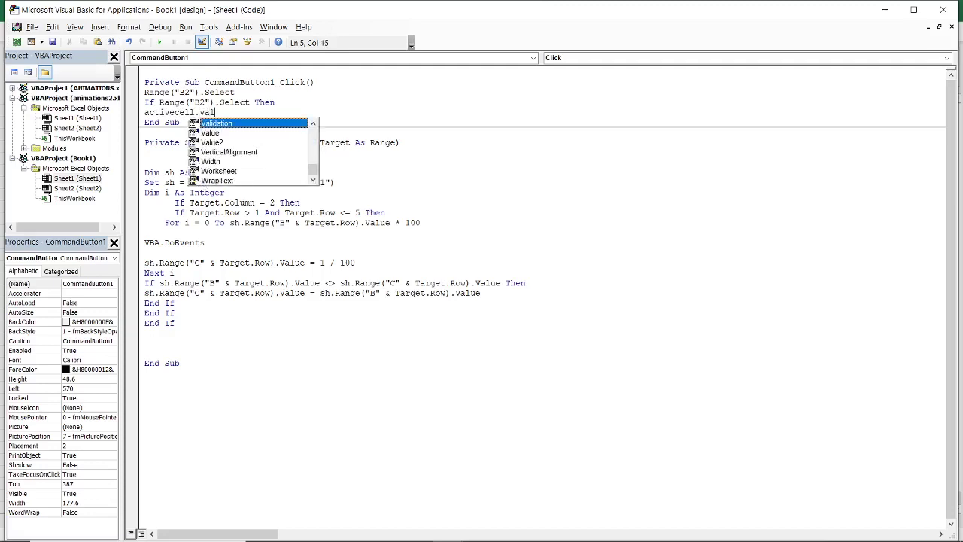
text(ue)
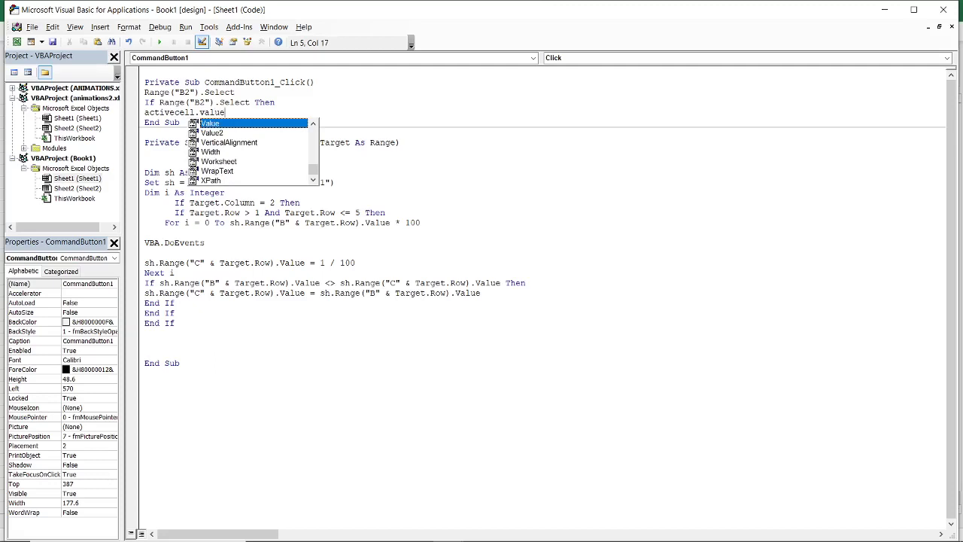
text(=ac)
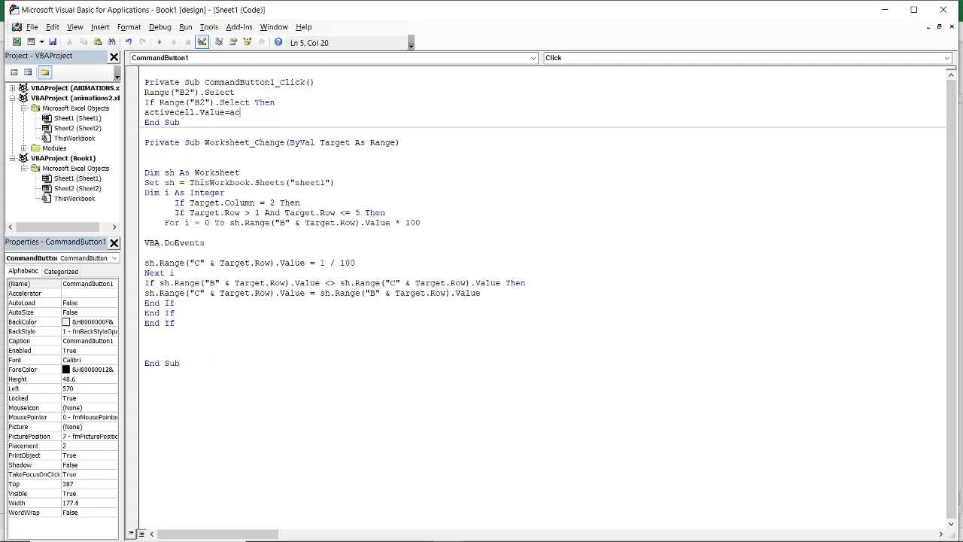
text(tive)
text(cell)
text(.va)
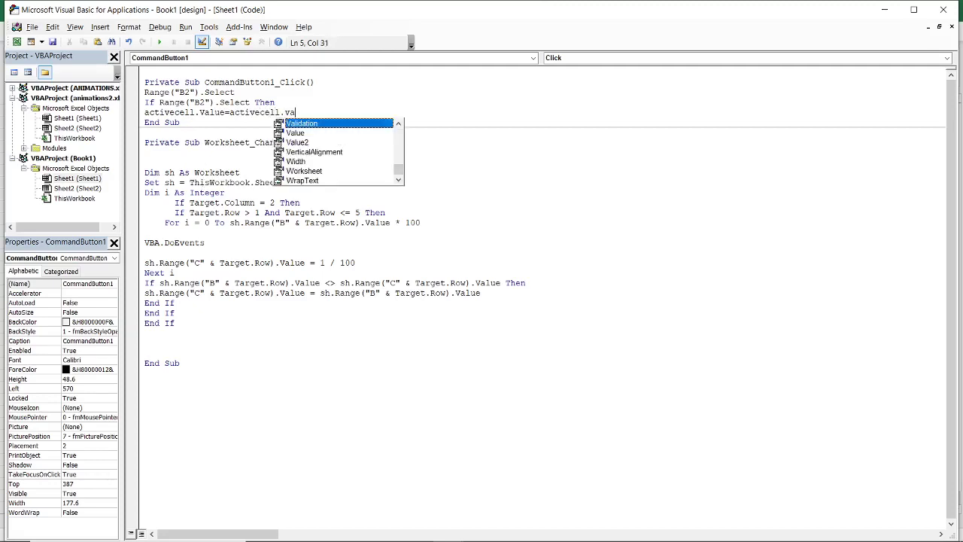
text(lu)
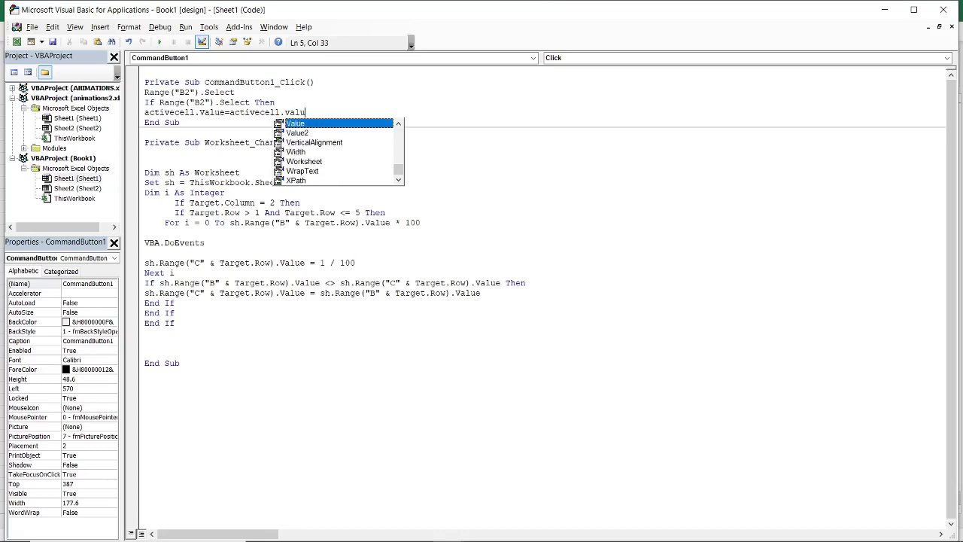
text(e+)
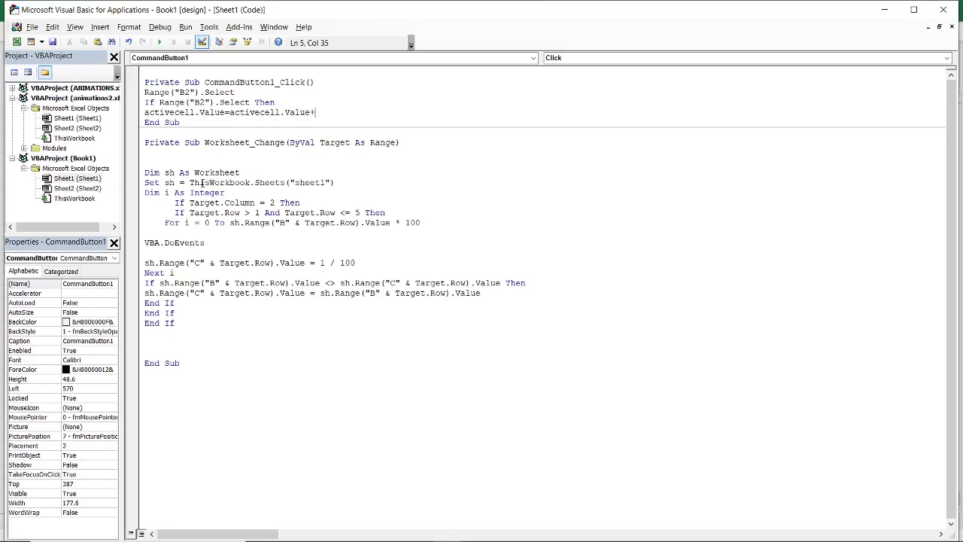
text(0)
key(Return)
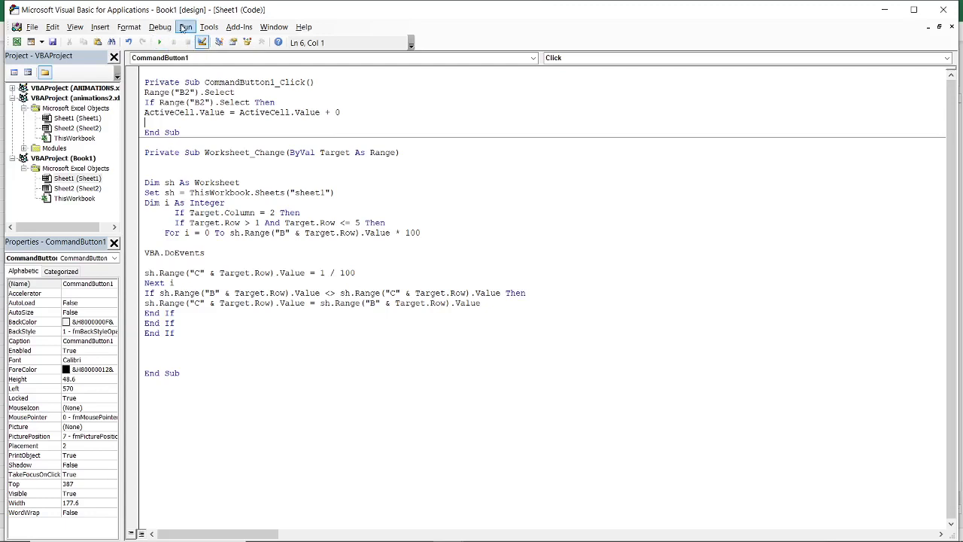
- Compile the VBA project and dismiss the resulting compile error
click(160, 27)
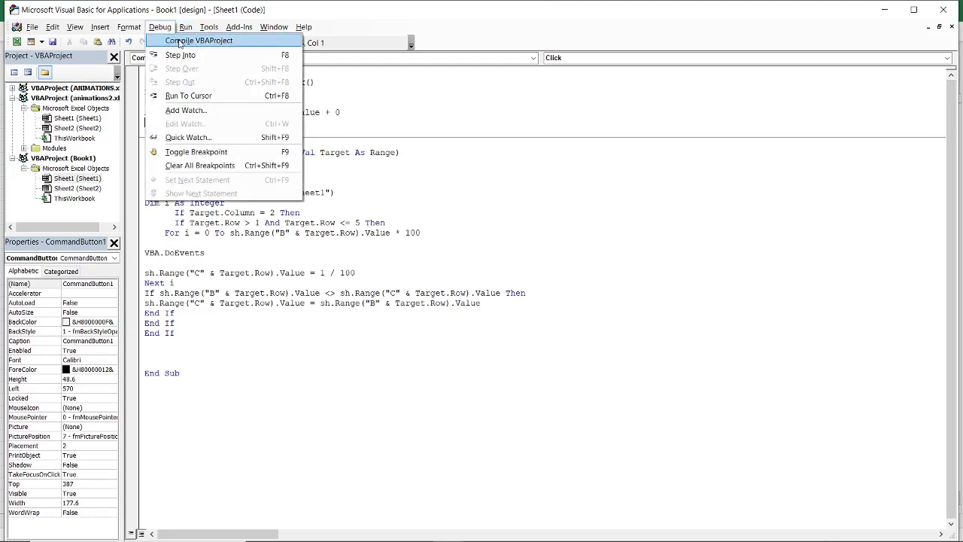
click(179, 41)
click(470, 329)
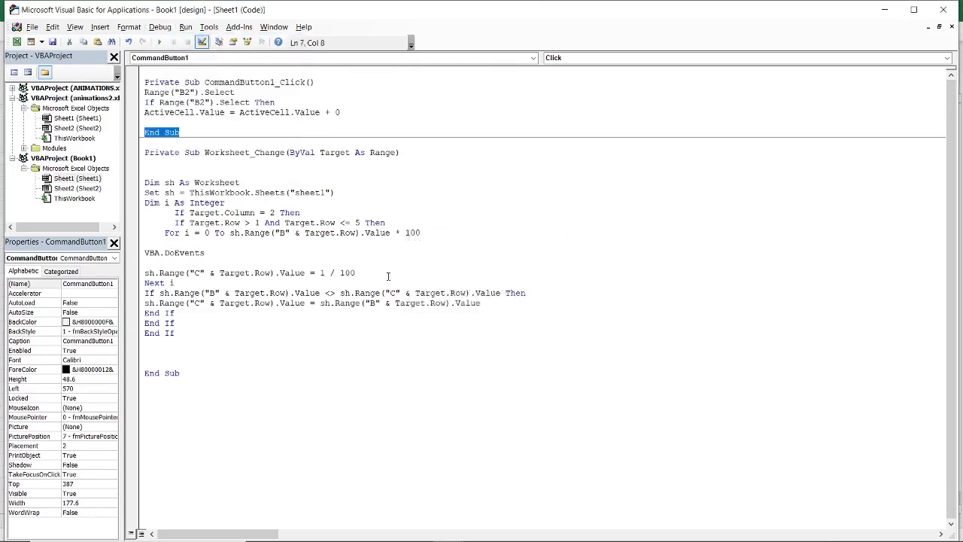
click(211, 125)
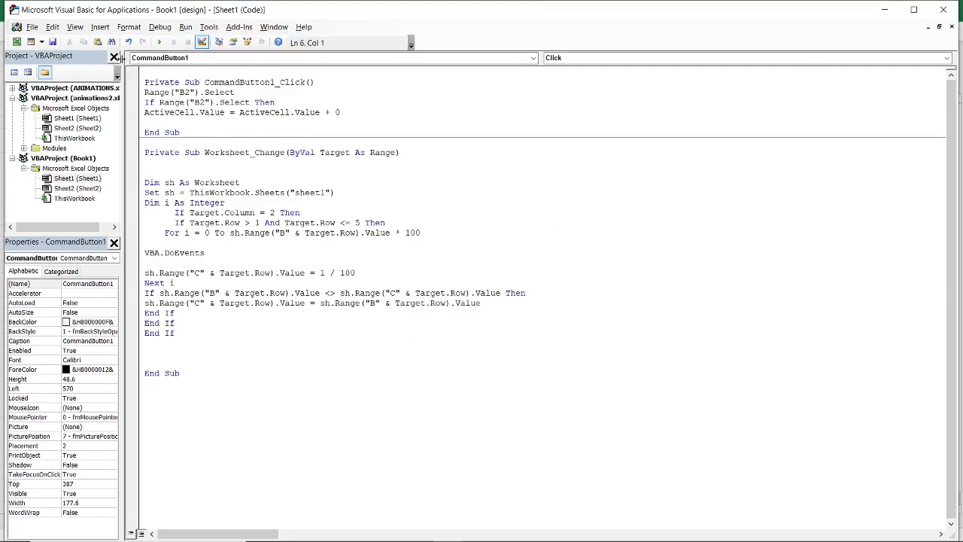
- Turn off Design Mode in Excel, acknowledge the Block If error, and remove the blank line above End Sub
click(17, 42)
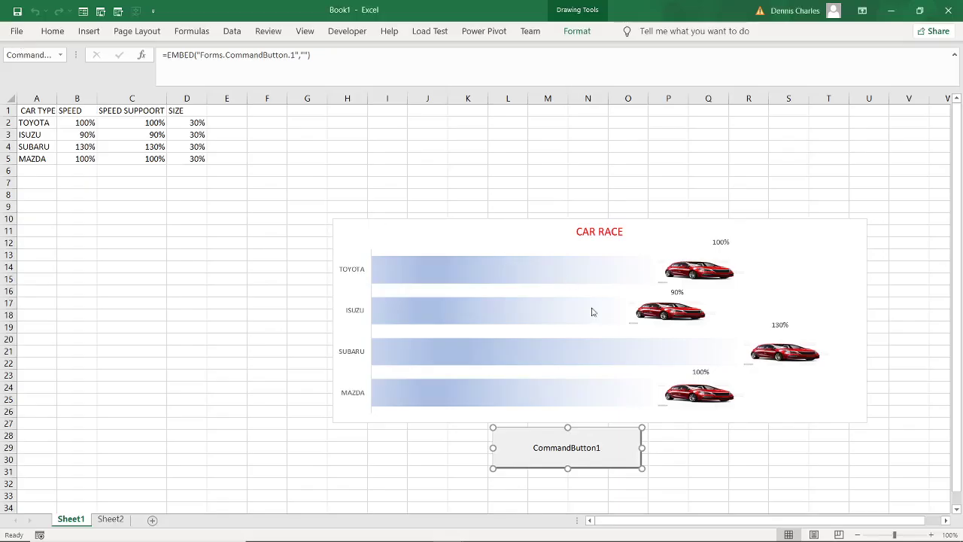
click(352, 31)
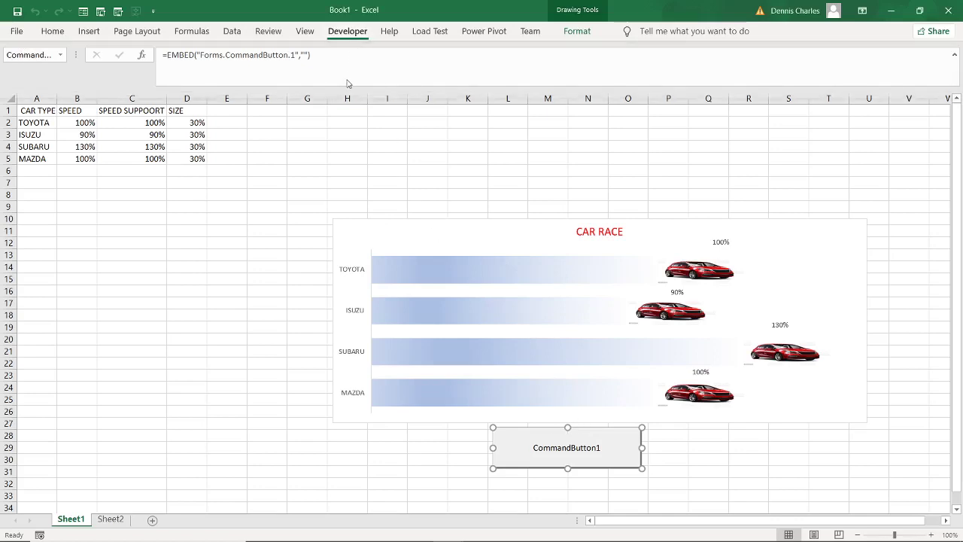
click(309, 84)
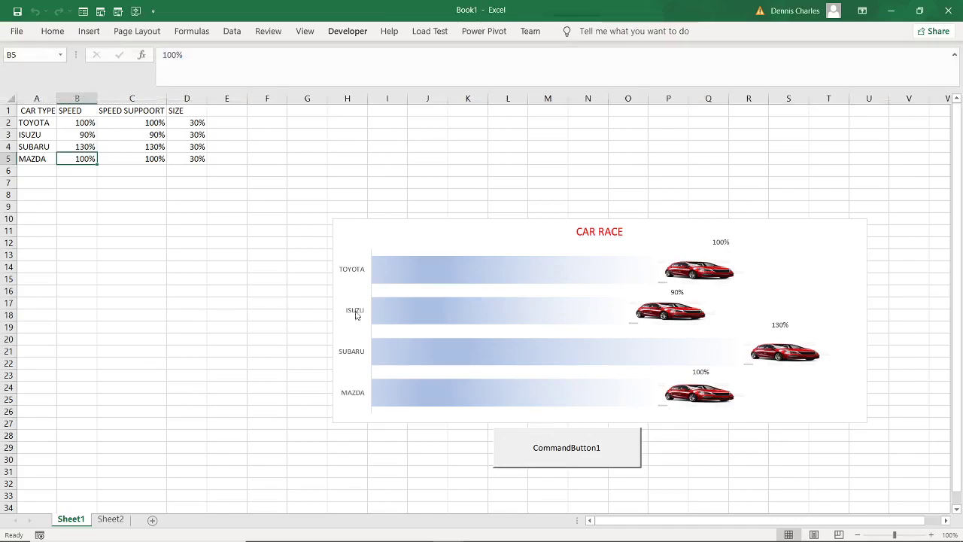
click(573, 449)
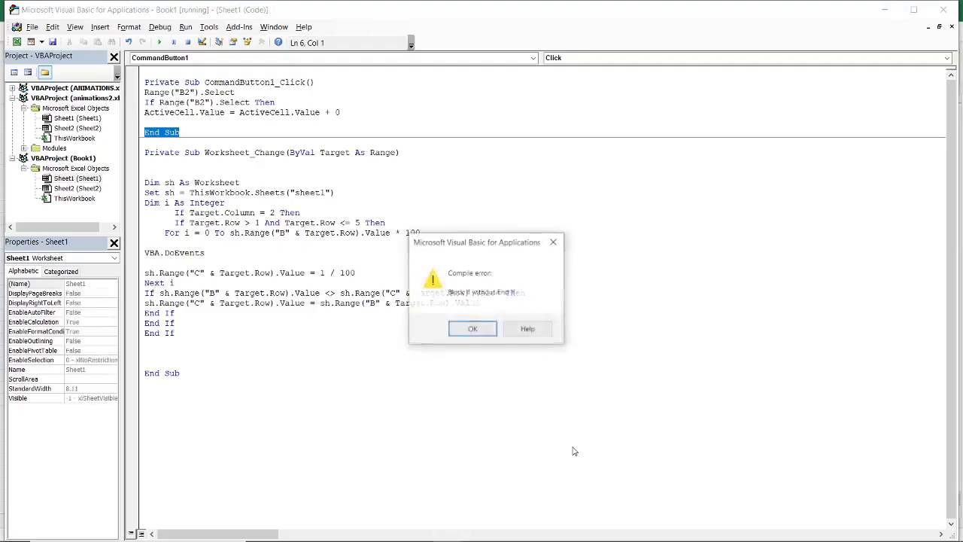
click(474, 329)
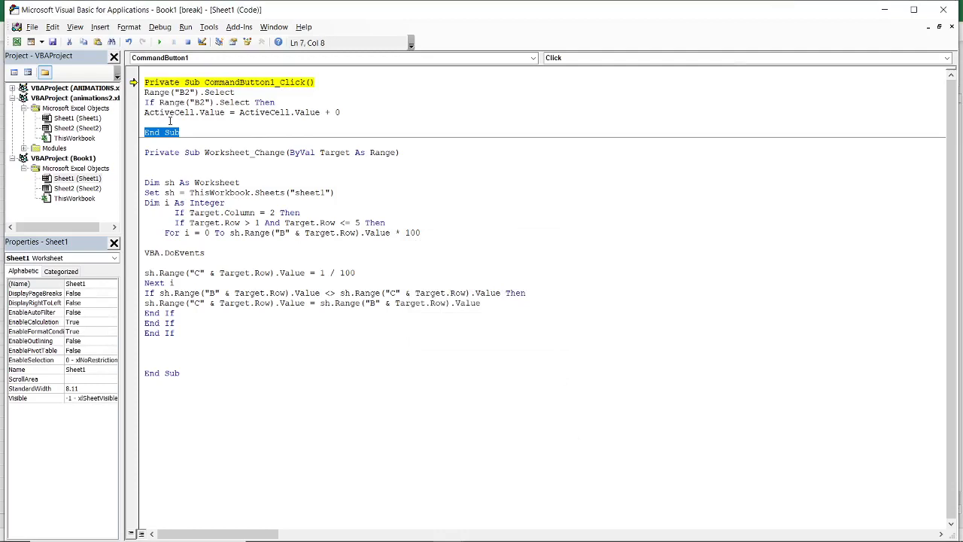
click(171, 121)
key(BackSpace)
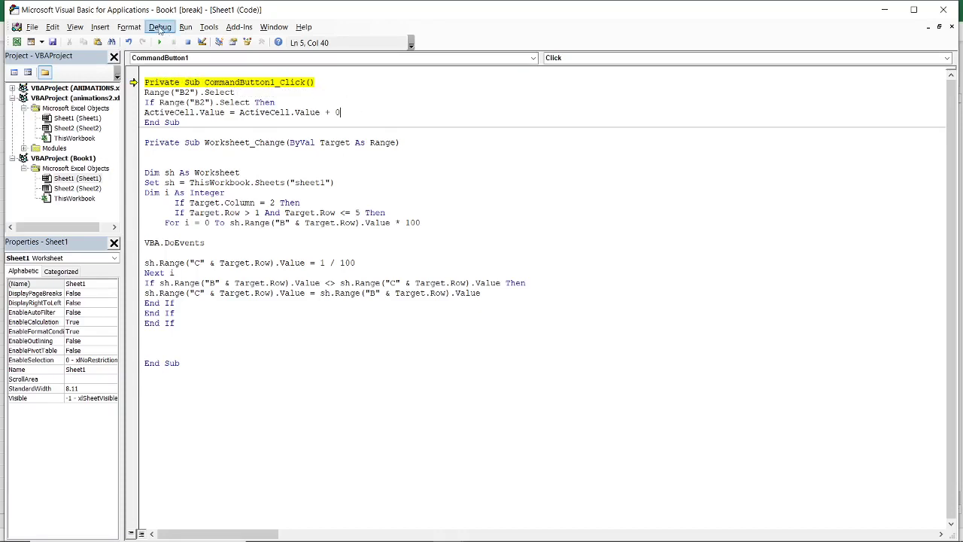
- Recompile, dismiss the error, and add End If after the ActiveCell line
click(159, 26)
click(188, 43)
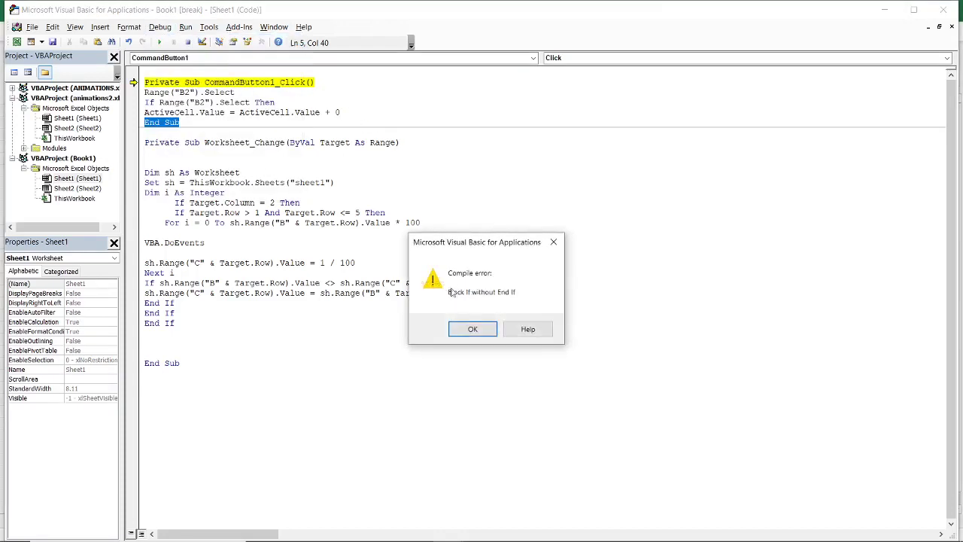
click(472, 331)
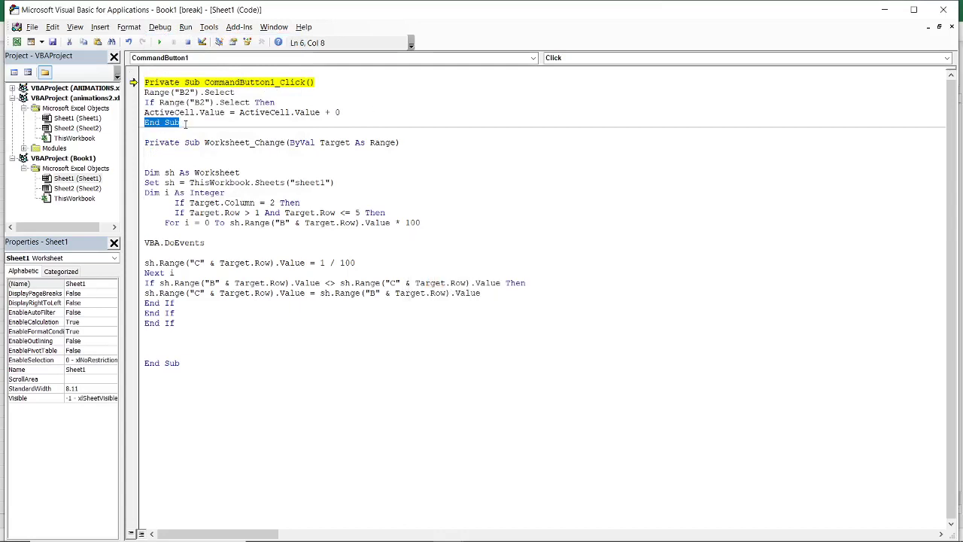
click(352, 112)
key(Return)
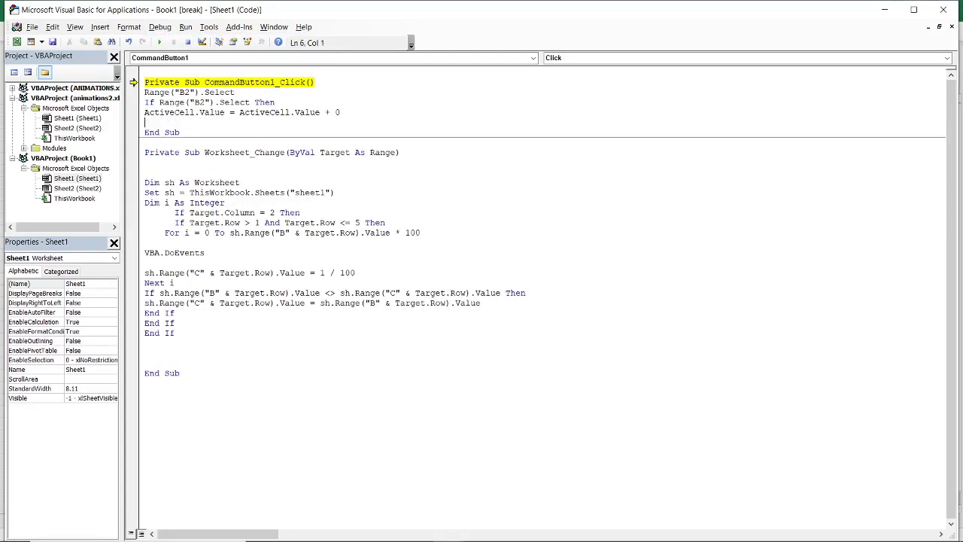
text(end )
text(if)
key(Return)
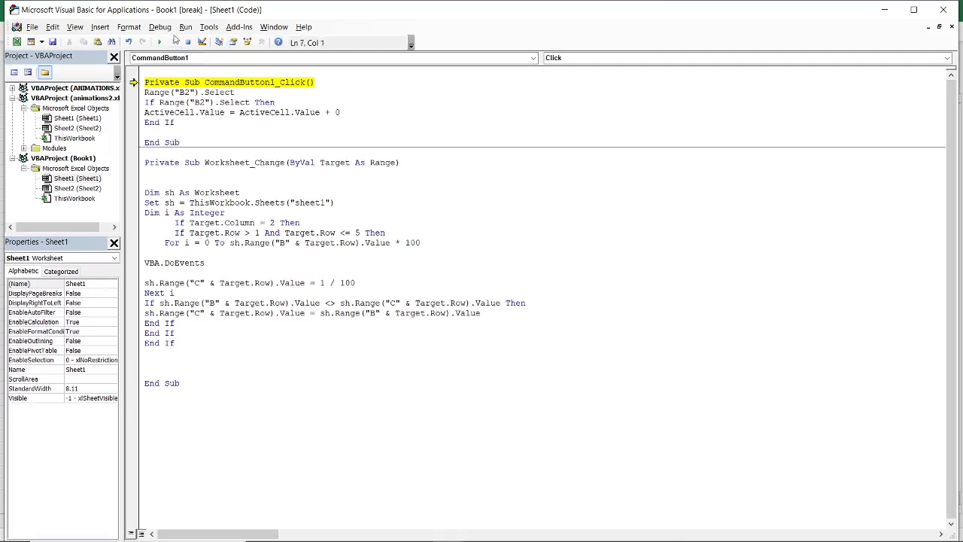
- Compile and run the macro, then click CommandButton1 twice to race the Toyota car back to 100%
click(160, 27)
click(195, 41)
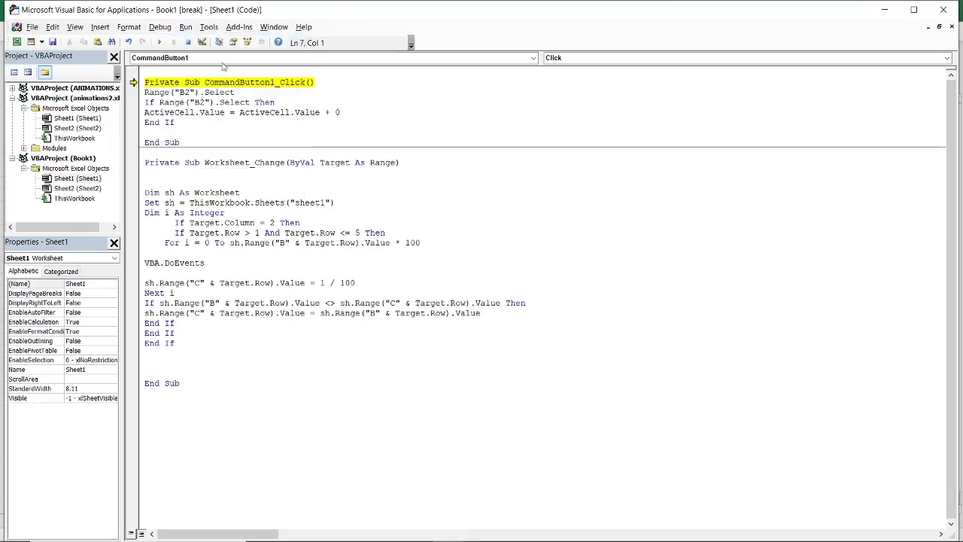
click(374, 143)
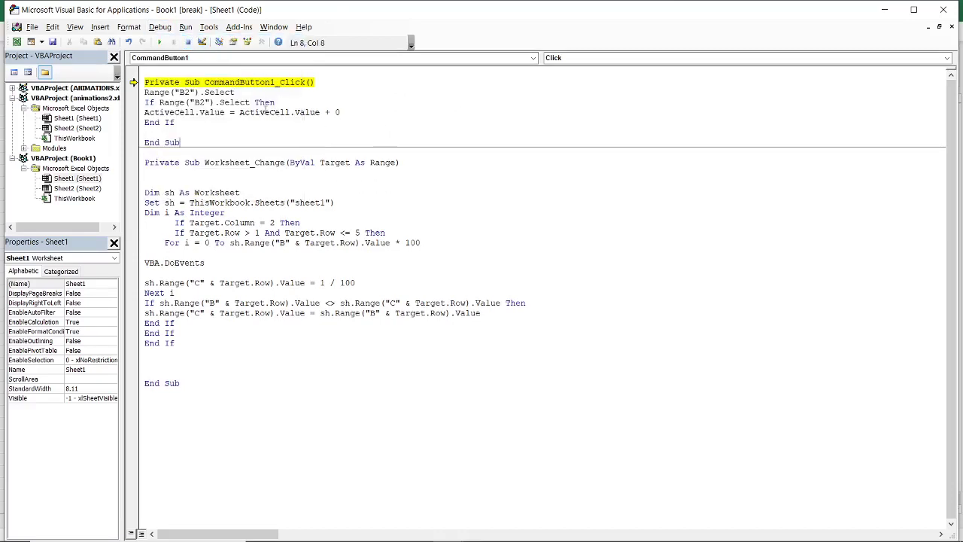
click(161, 43)
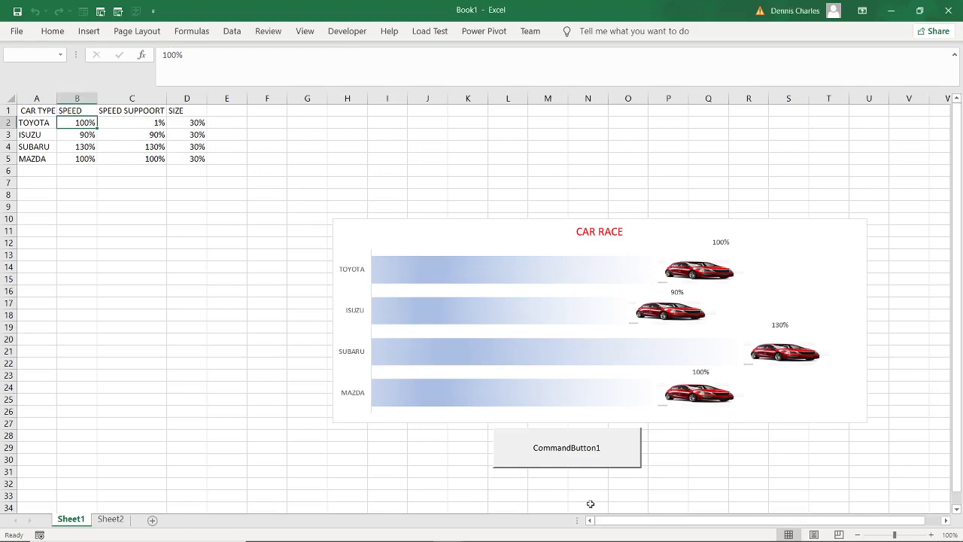
click(568, 454)
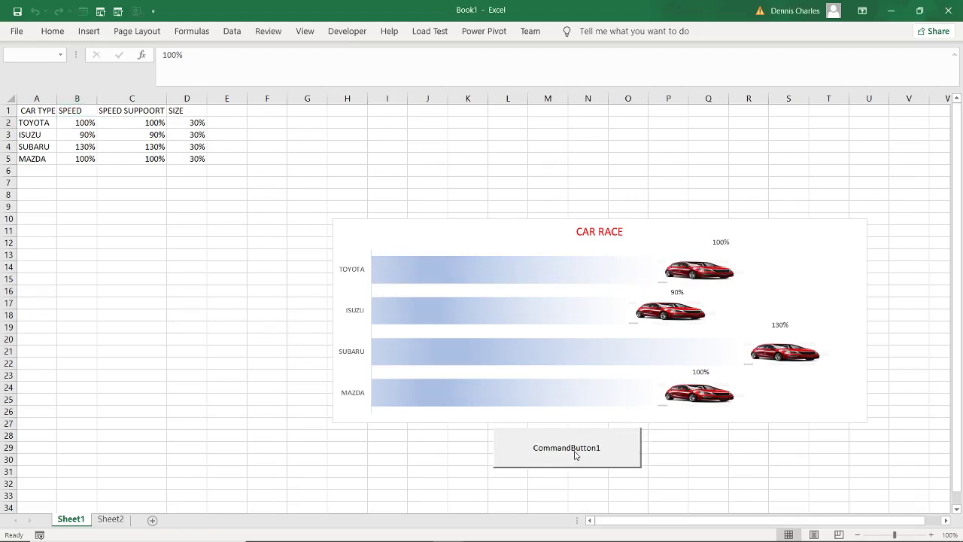
click(576, 453)
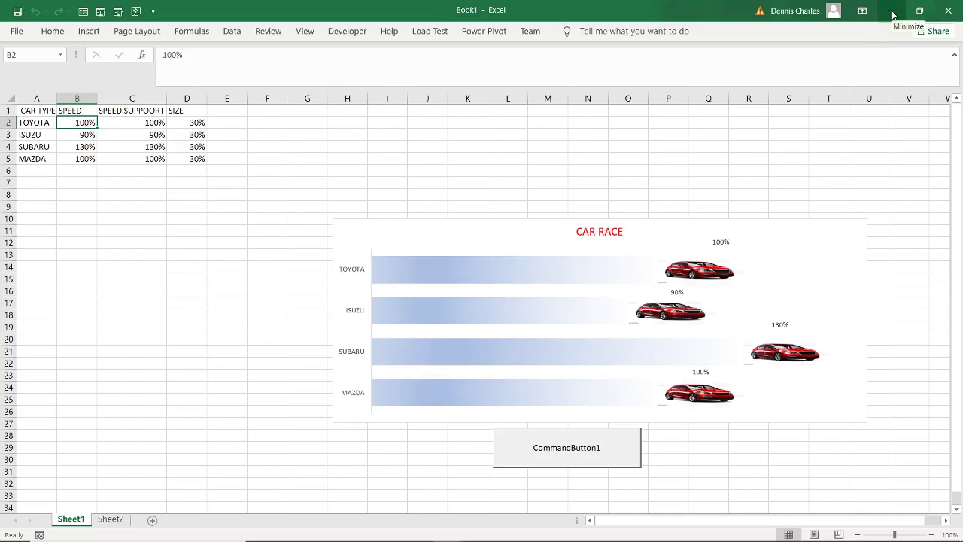
- Add a line after the ActiveCell statement, then erase the incomplete 'if range' text after its error
click(888, 12)
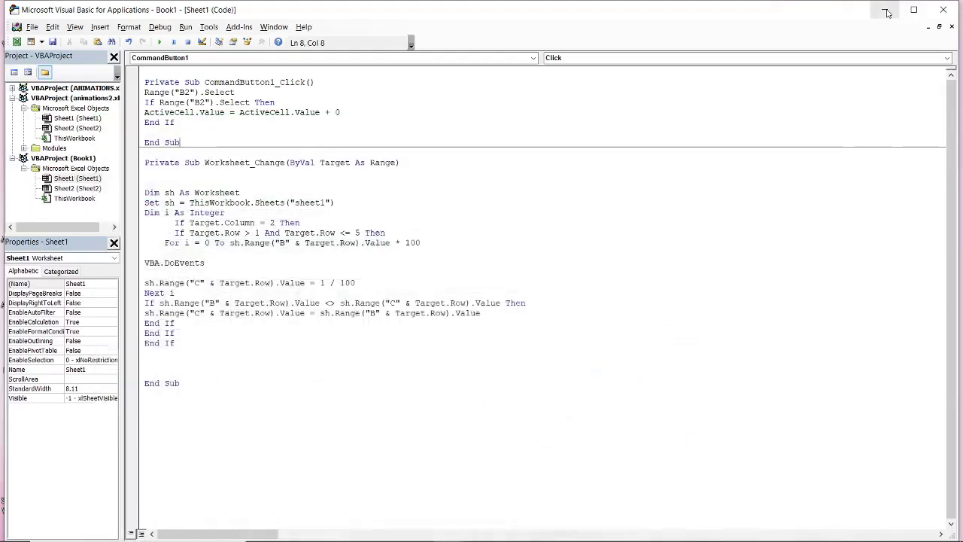
click(163, 129)
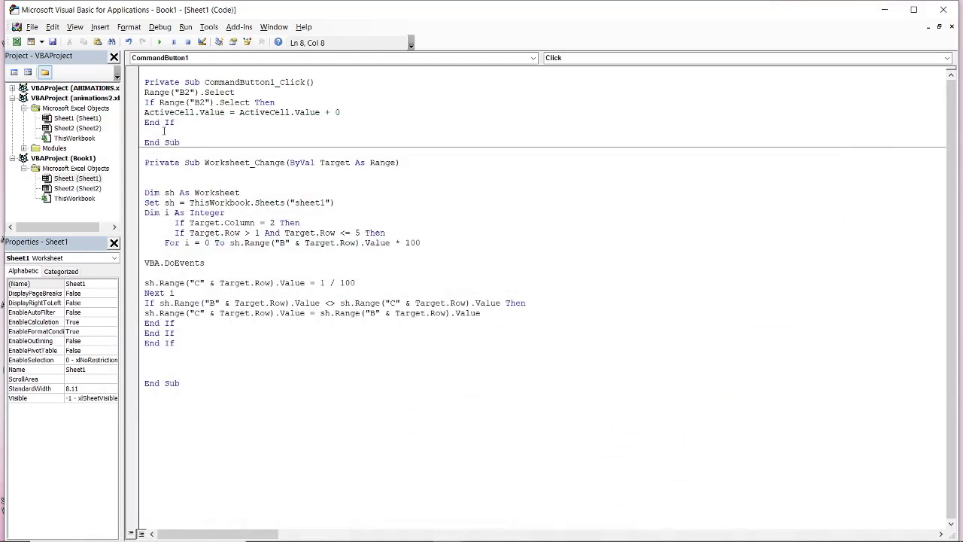
click(349, 112)
key(Return)
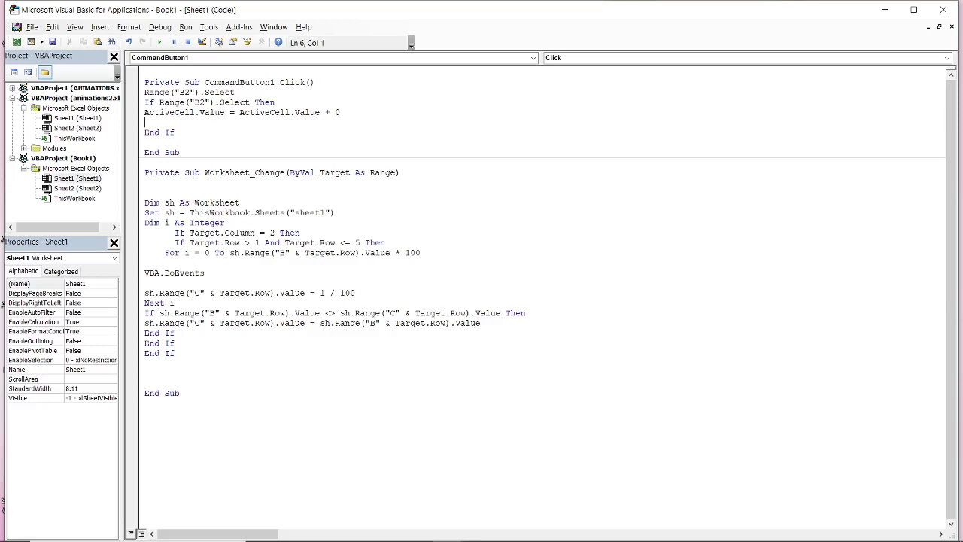
text(i)
text(f ra)
text(nge)
click(167, 105)
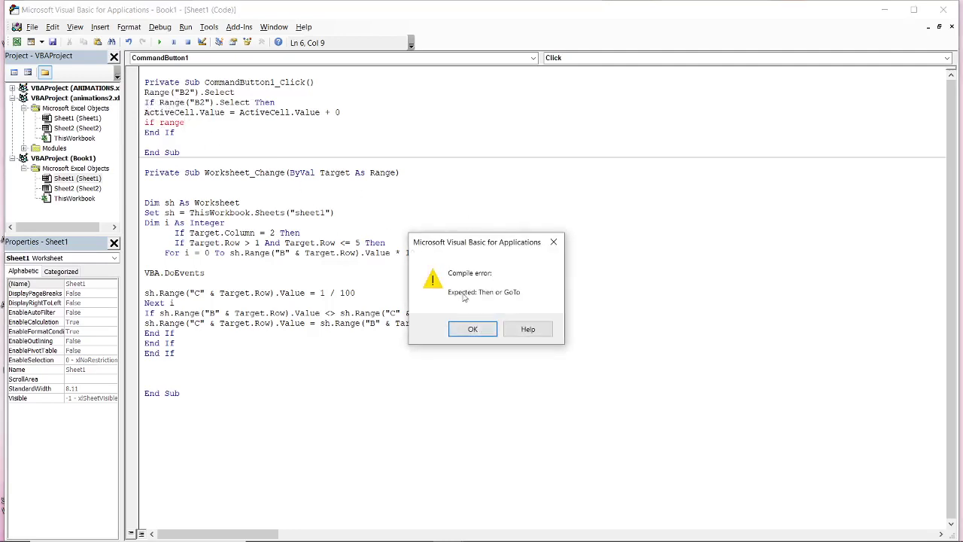
click(469, 329)
key(BackSpace)
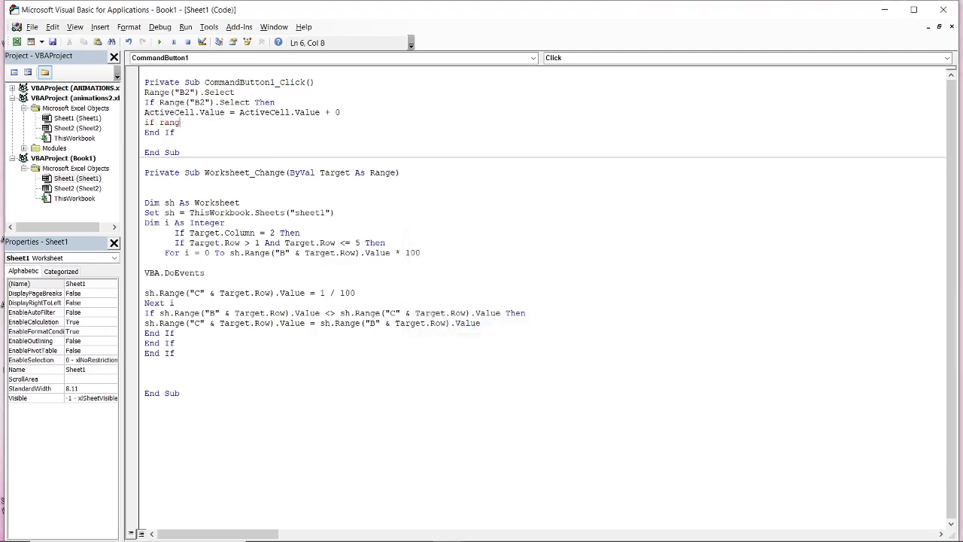
key(BackSpace)
key(BackSpace)
key(BackSpace)
key(BackSpace)
key(BackSpace)
key(BackSpace)
key(BackSpace)
- Copy the If Range("B2").Select Then statement and position the caret on empty line 6
drag(147, 102, 275, 102)
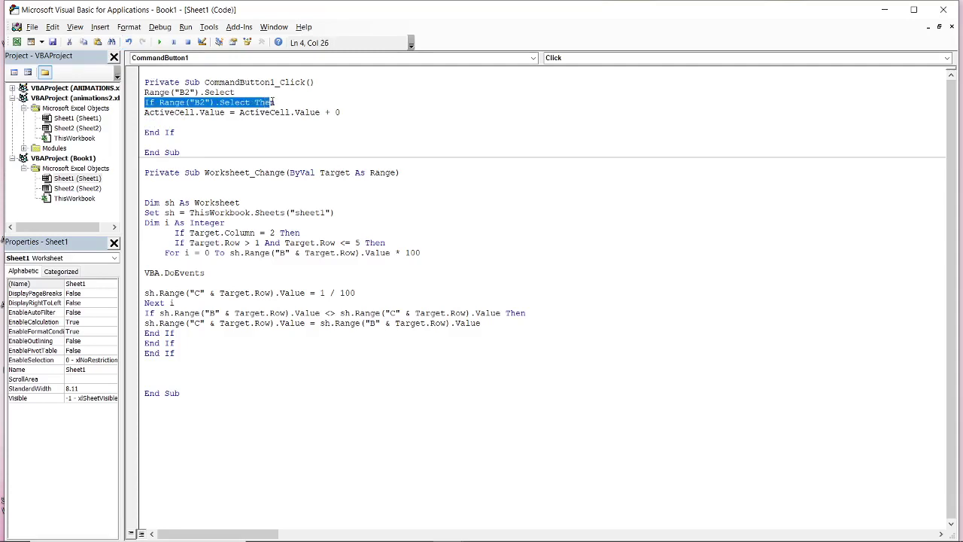
right_click(244, 104)
click(276, 124)
click(172, 125)
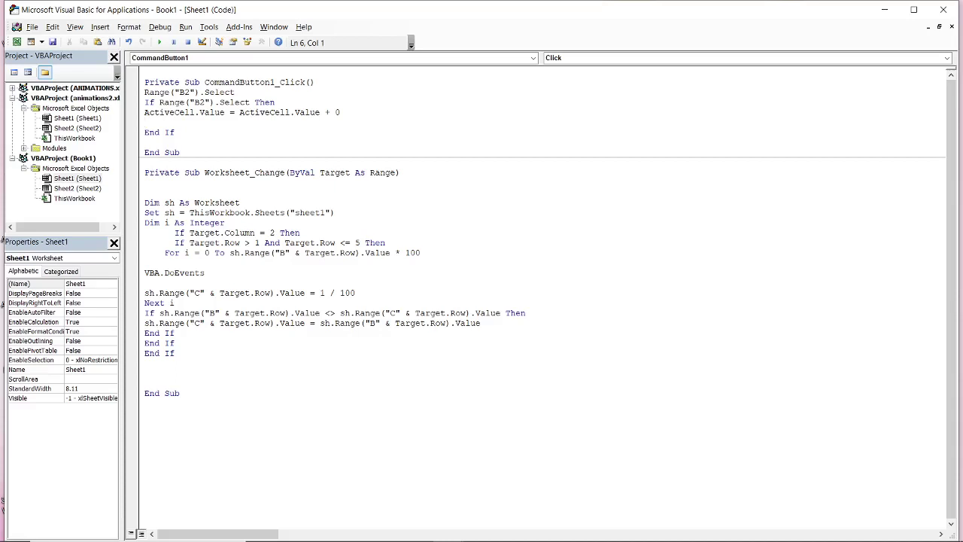
- Paste onto line 6 and edit it into If Range("B2").Select Then Range("B3").Select
key(ctrl+v)
key(ctrl+v)
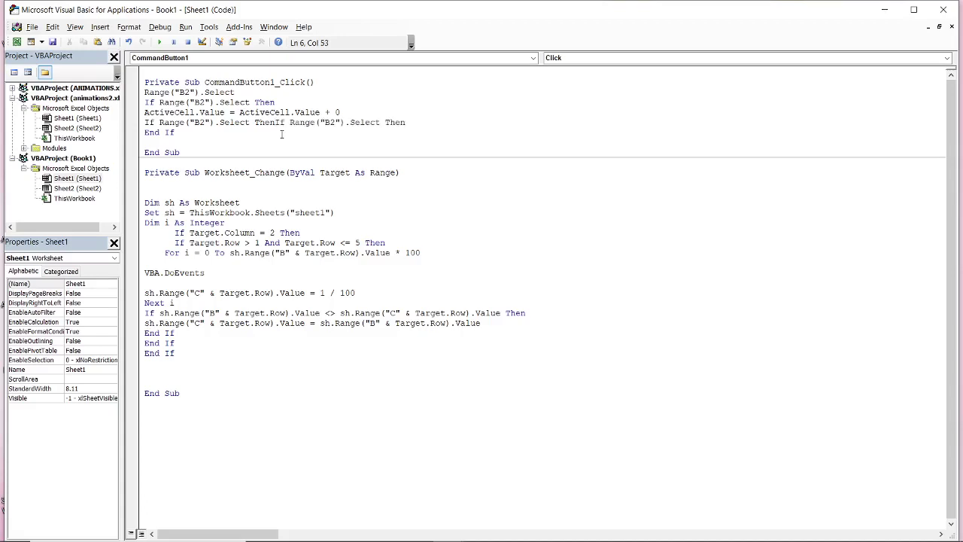
click(285, 122)
key(BackSpace)
key(BackSpace)
key(BackSpace)
text(3)
drag(395, 123, 375, 123)
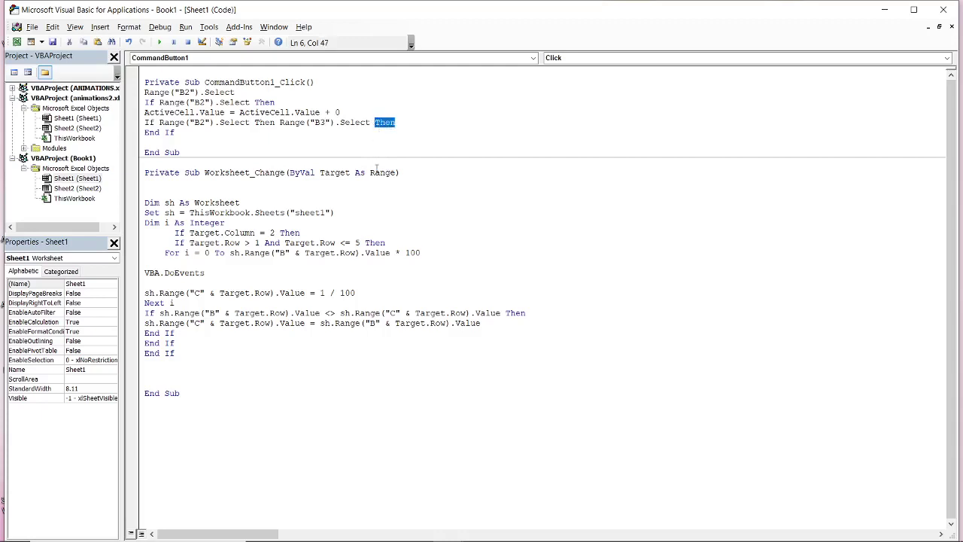
key(Delete)
- Add an If Range("B3").Select Then line below it
key(Return)
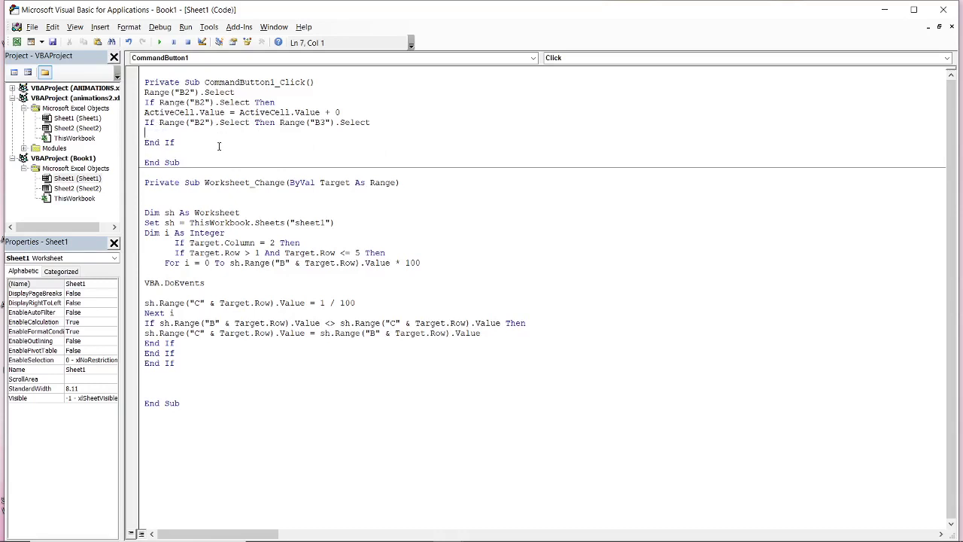
text(If Range("B2").Select Then)
click(205, 132)
key(BackSpace)
text(3)
click(279, 132)
- Place a copy of the ActiveCell.Value line under If Range("B3").Select Then, followed by an empty line
drag(145, 111, 342, 112)
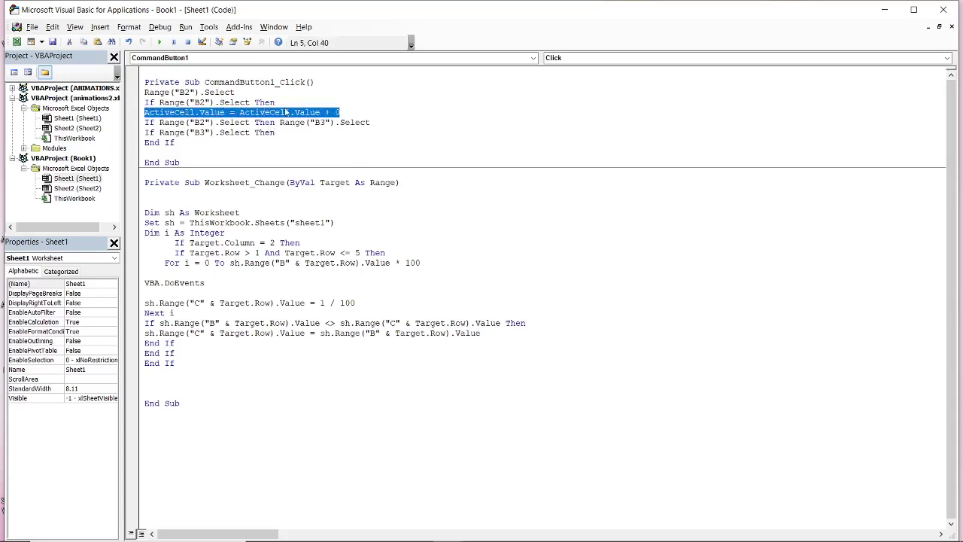
right_click(286, 111)
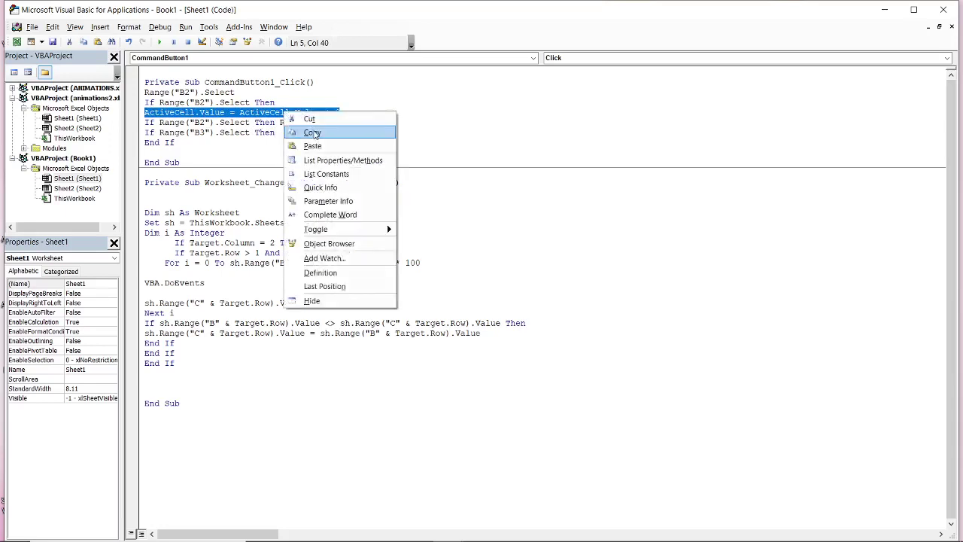
click(314, 134)
click(281, 134)
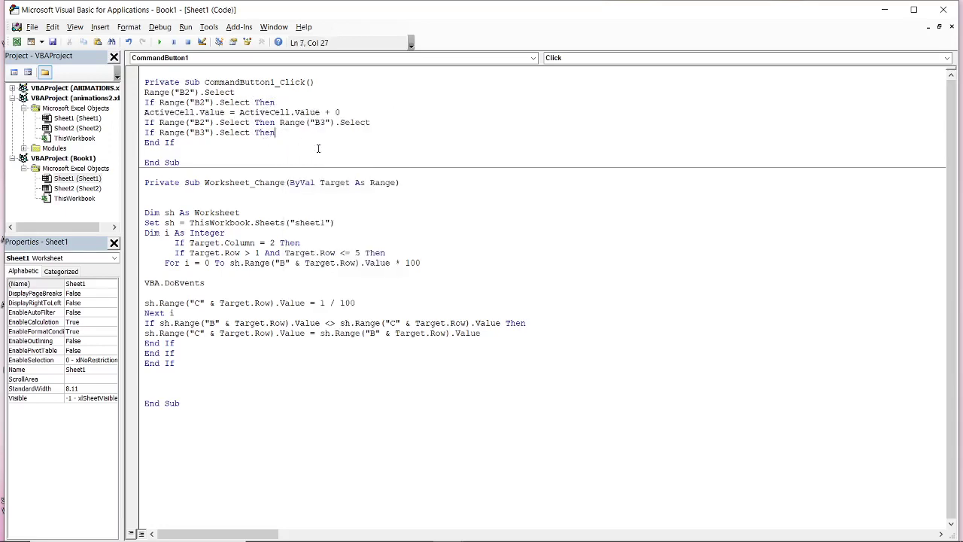
key(ctrl+v)
click(275, 133)
key(Return)
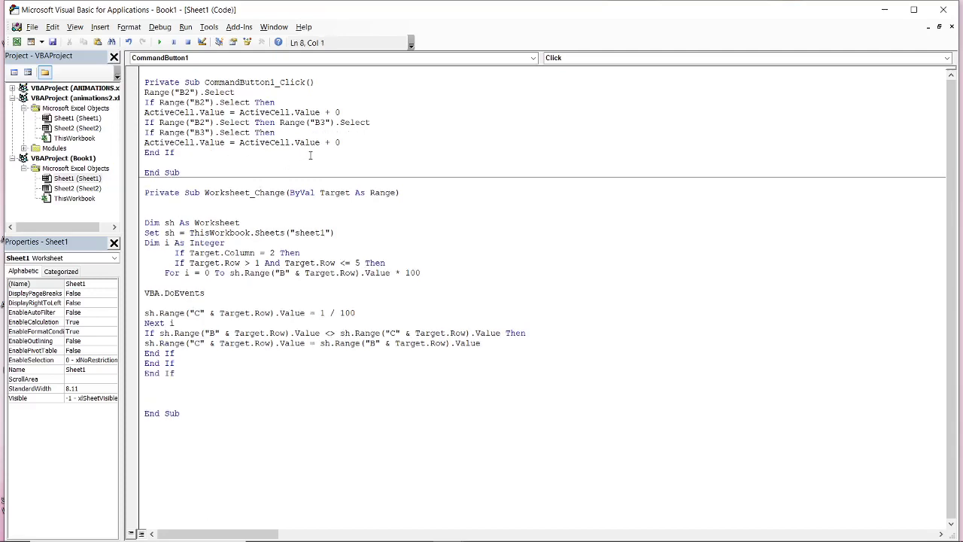
click(347, 144)
key(Return)
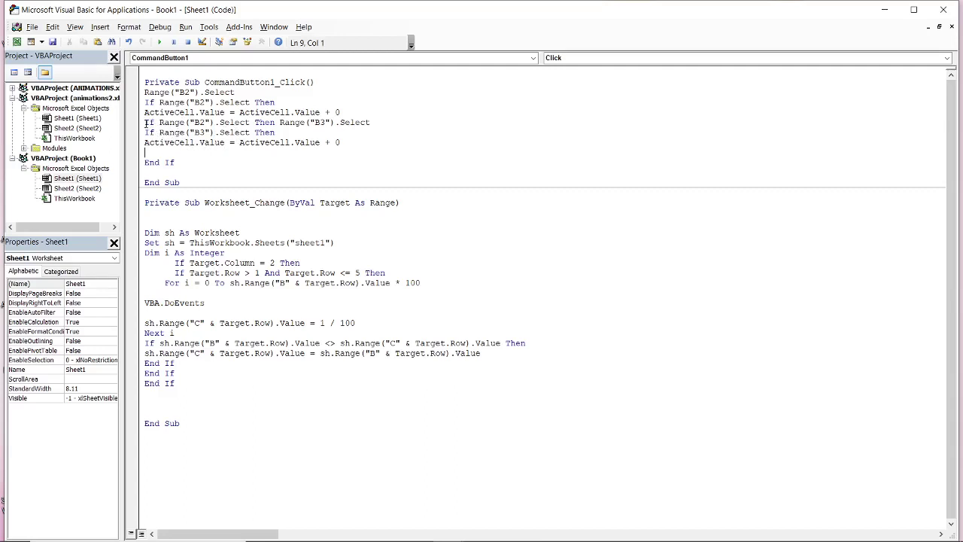
- Copy the three-line B2-to-B3 block and open an empty line beneath it
drag(145, 123, 184, 142)
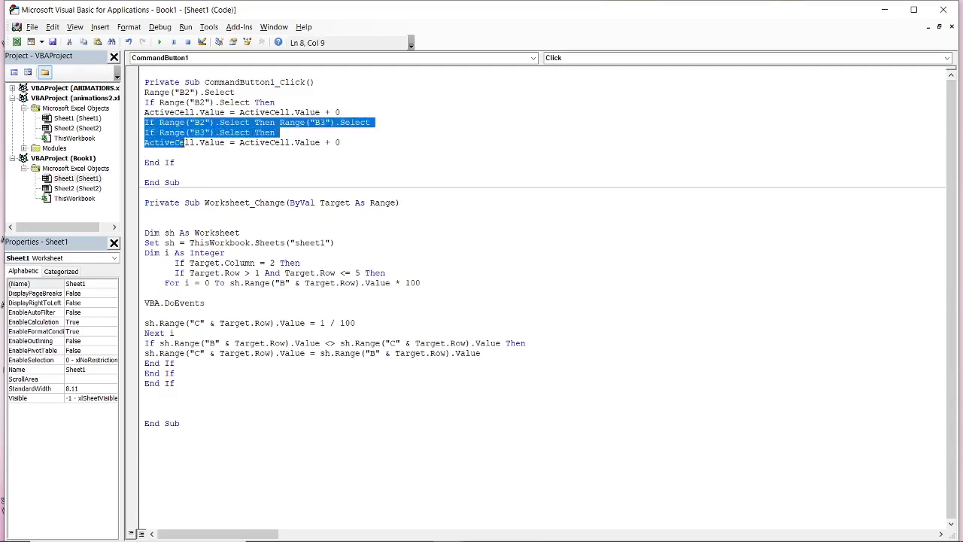
drag(185, 142, 342, 142)
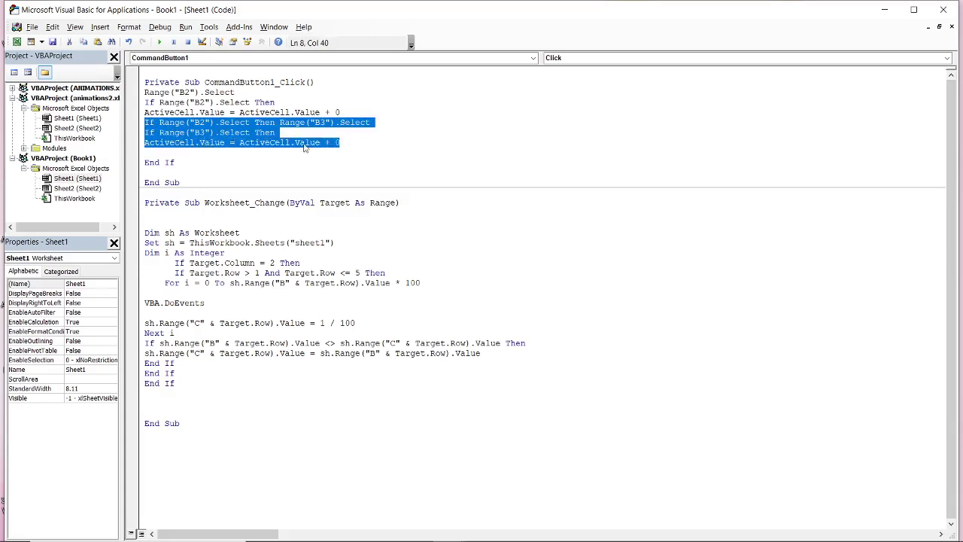
right_click(248, 133)
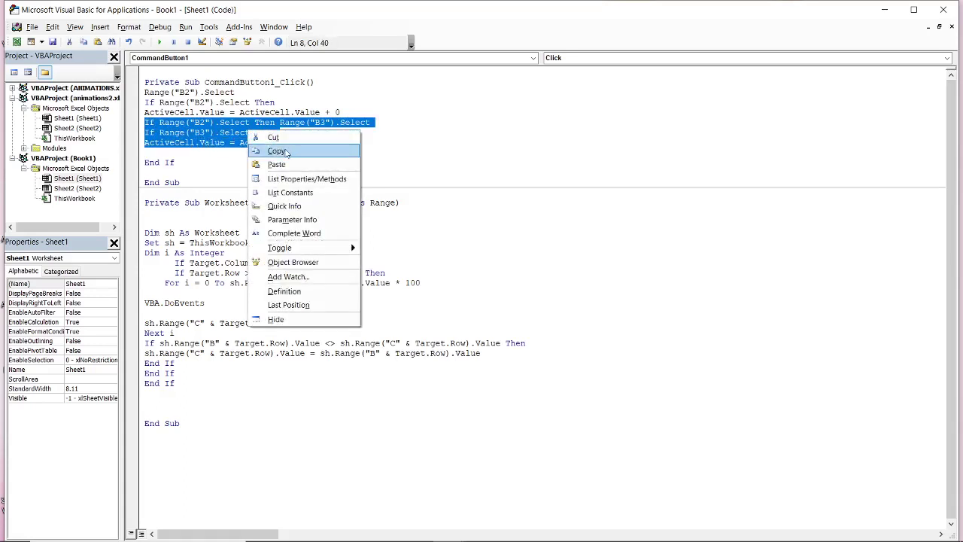
click(286, 150)
click(348, 145)
key(Return)
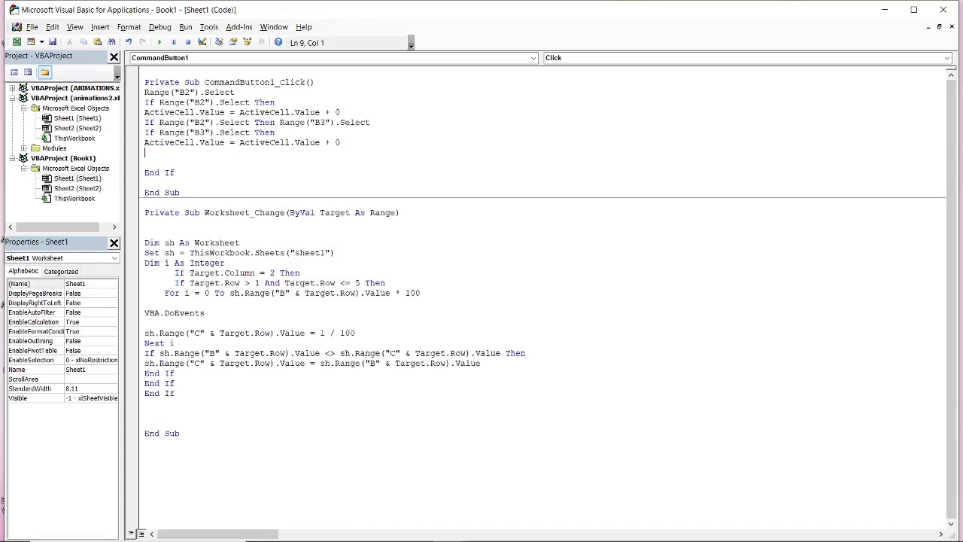
- Paste the block and change its cell references to step from B3 to B4
key(ctrl+v)
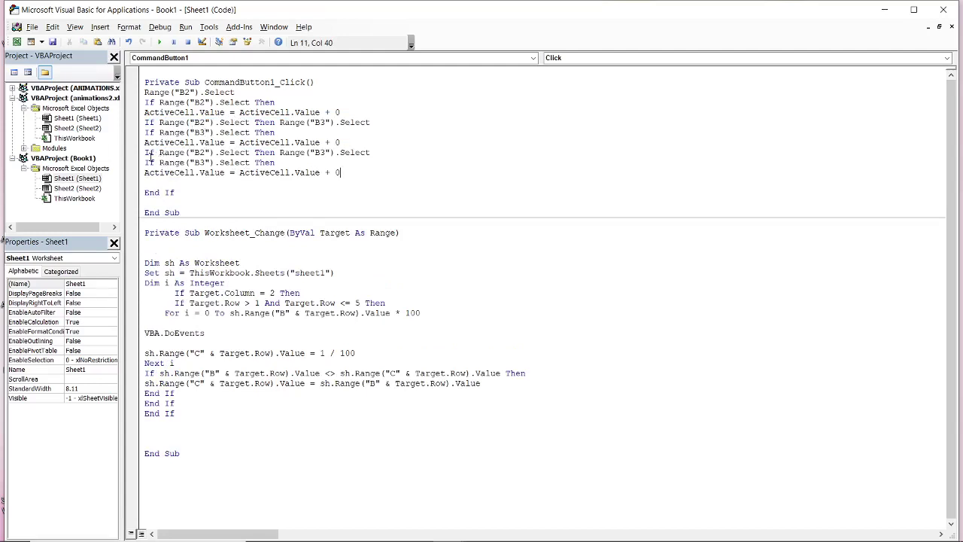
click(204, 152)
key(BackSpace)
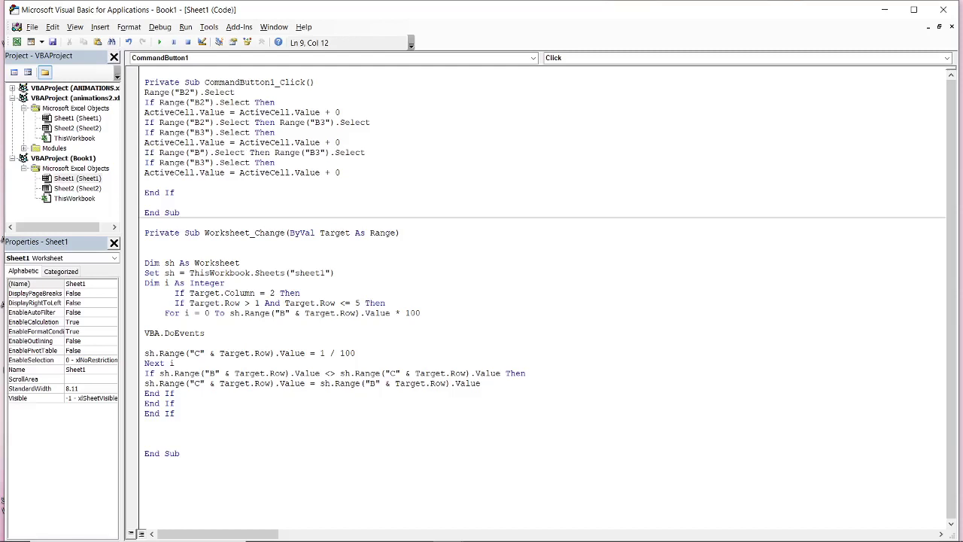
text(3)
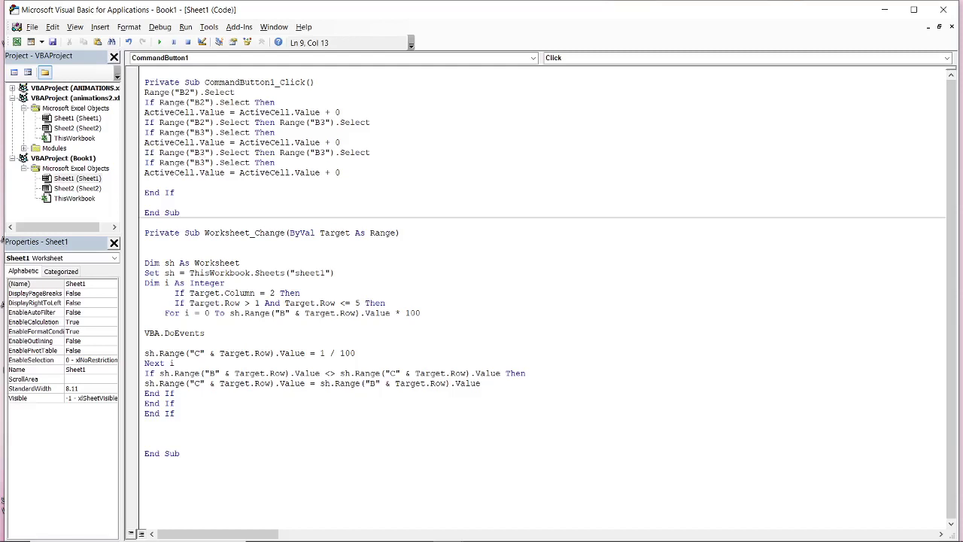
click(325, 152)
key(BackSpace)
text(4)
click(205, 162)
key(BackSpace)
text(4)
- Paste another copy below and change its references to step from B4 to B5
click(352, 173)
key(Return)
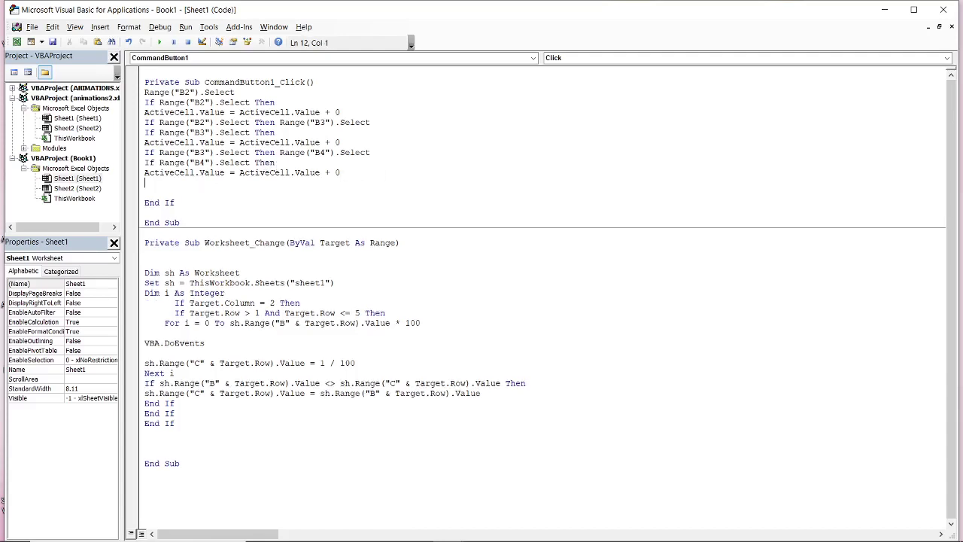
key(ctrl+v)
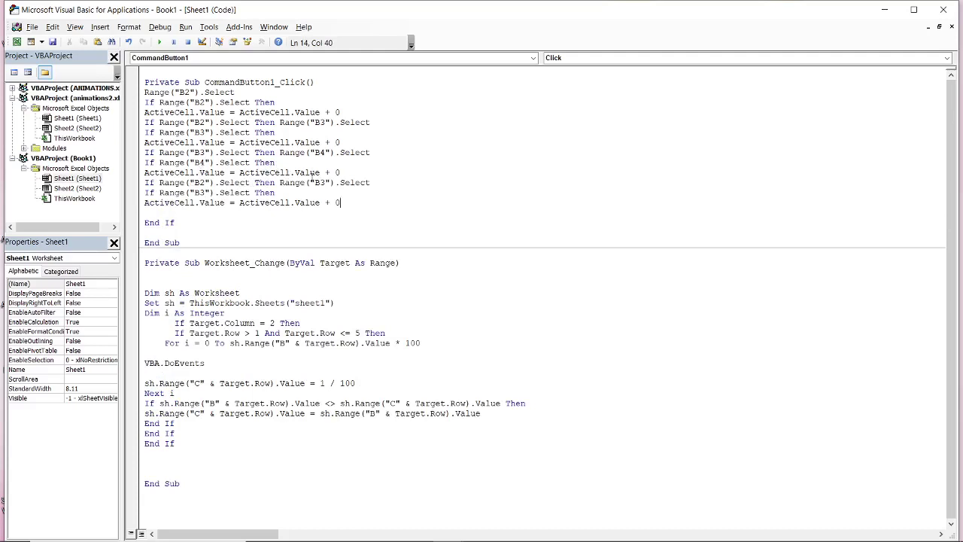
click(202, 183)
key(BackSpace)
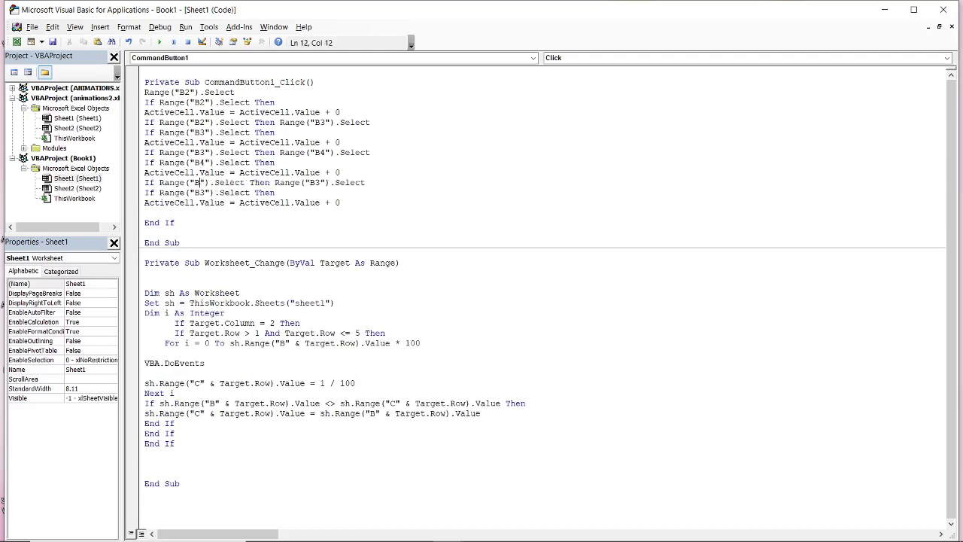
text(4)
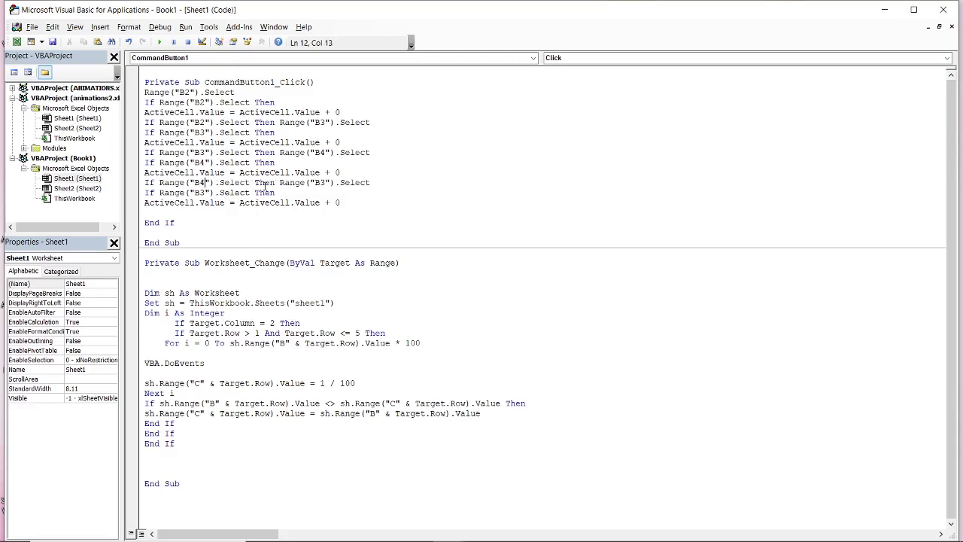
click(325, 182)
key(BackSpace)
text(5)
click(205, 193)
key(BackSpace)
text(5)
- Add an End If line after the last ActiveCell line, clearing the compile error and retyping its ending
text(en)
text(d i)
text(f)
key(Return)
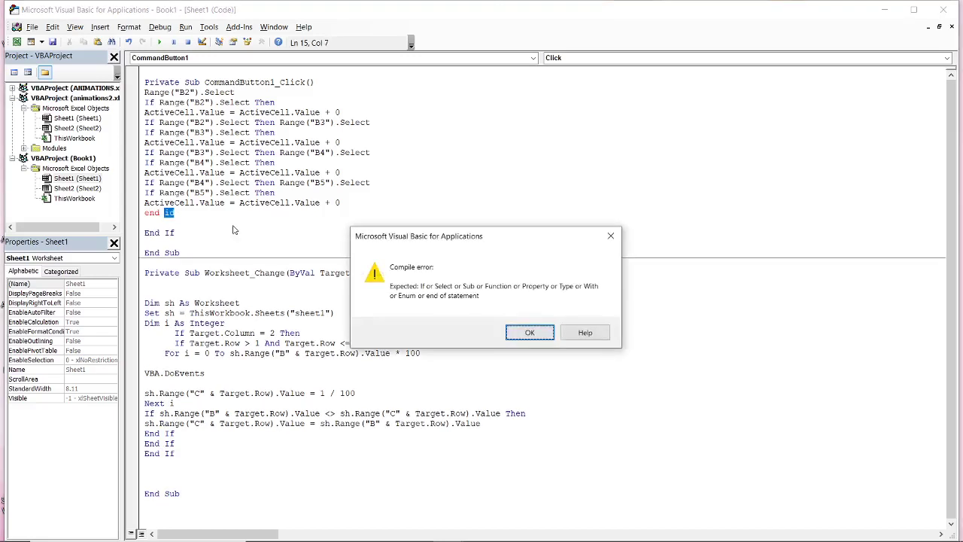
click(527, 333)
click(178, 213)
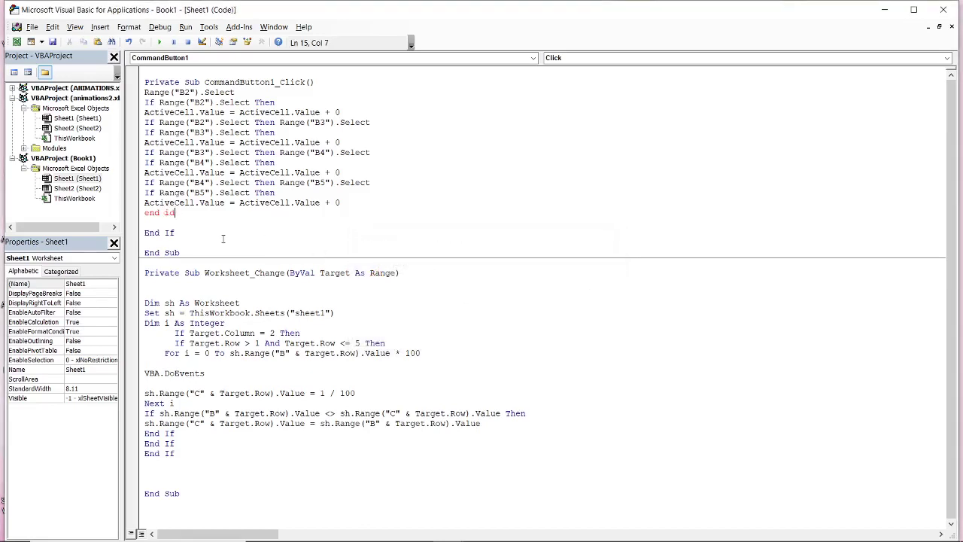
key(BackSpace)
text(f)
key(Return)
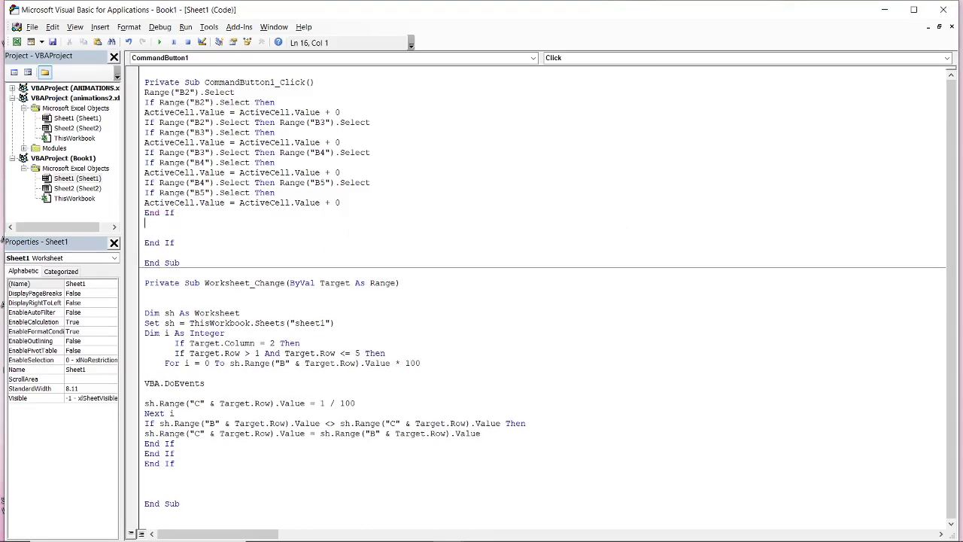
- Add two more End If lines so the click macro ends with four End If lines
text(end)
text( if)
key(Return)
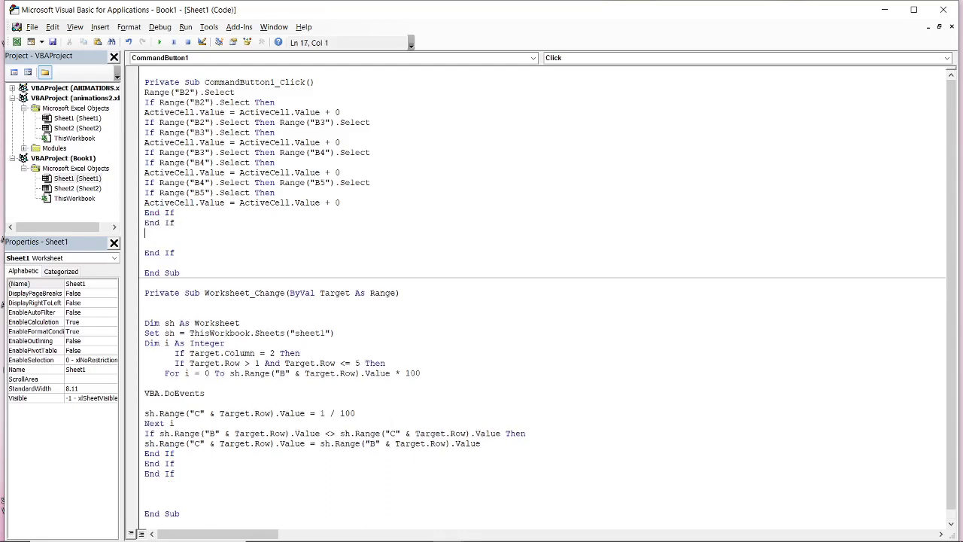
text(end i)
text(f)
key(Down)
click(160, 26)
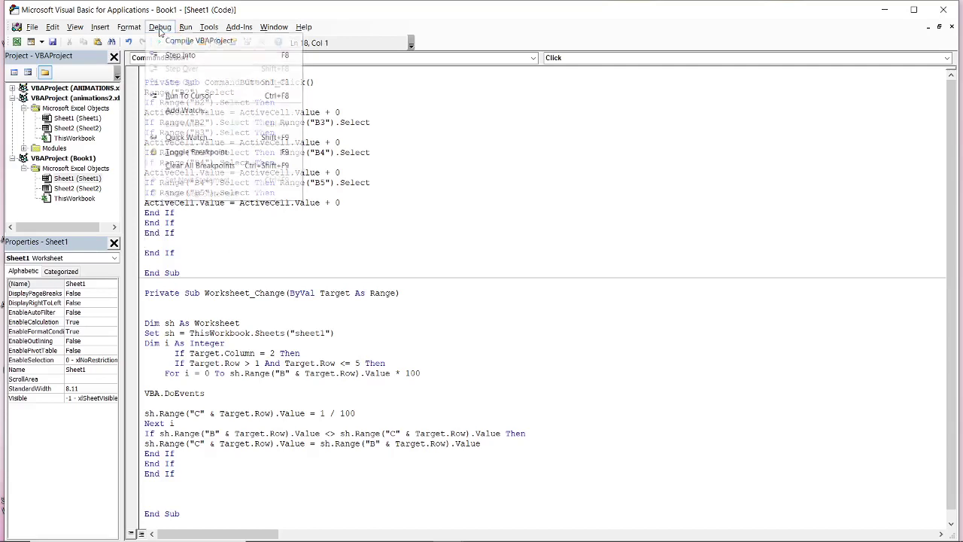
click(304, 216)
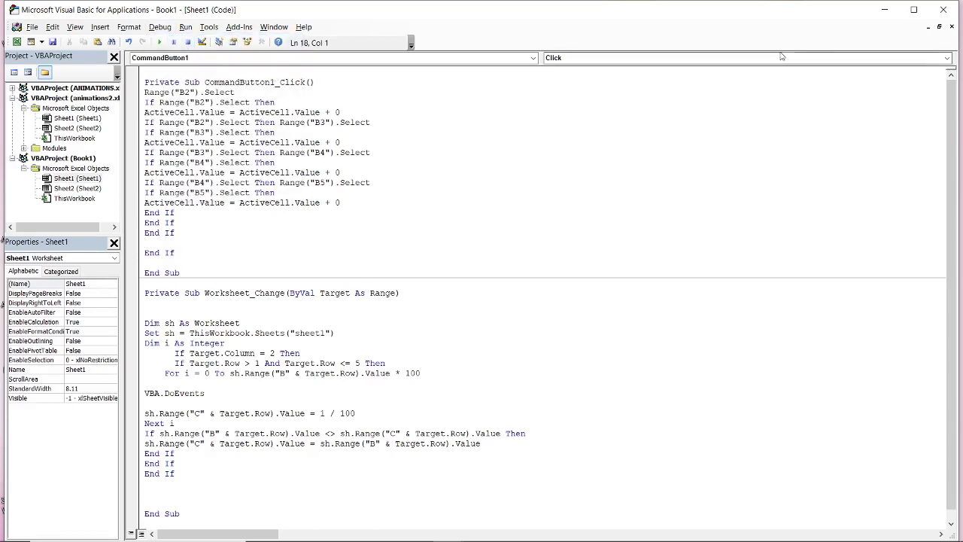
- Return to Excel and run the CommandButton1 car race macro repeatedly
click(952, 28)
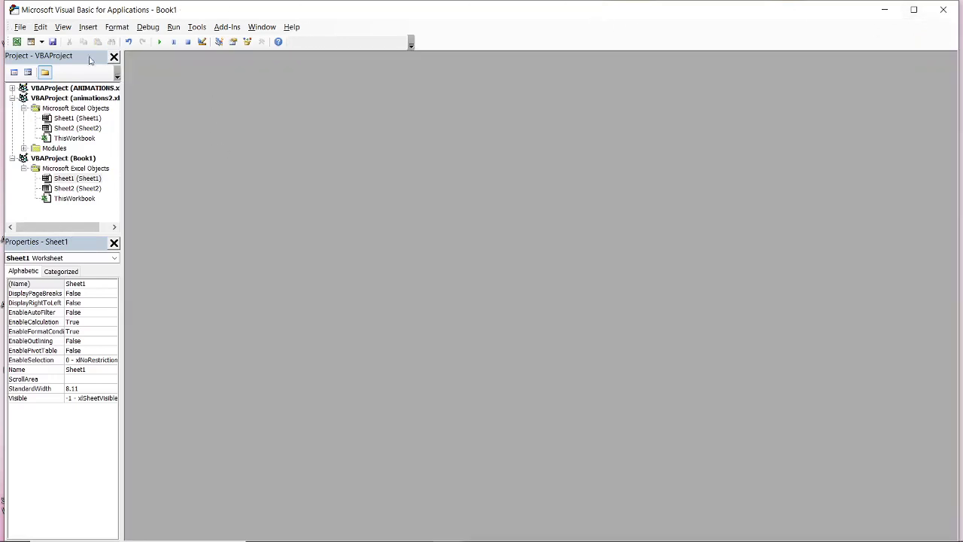
click(945, 11)
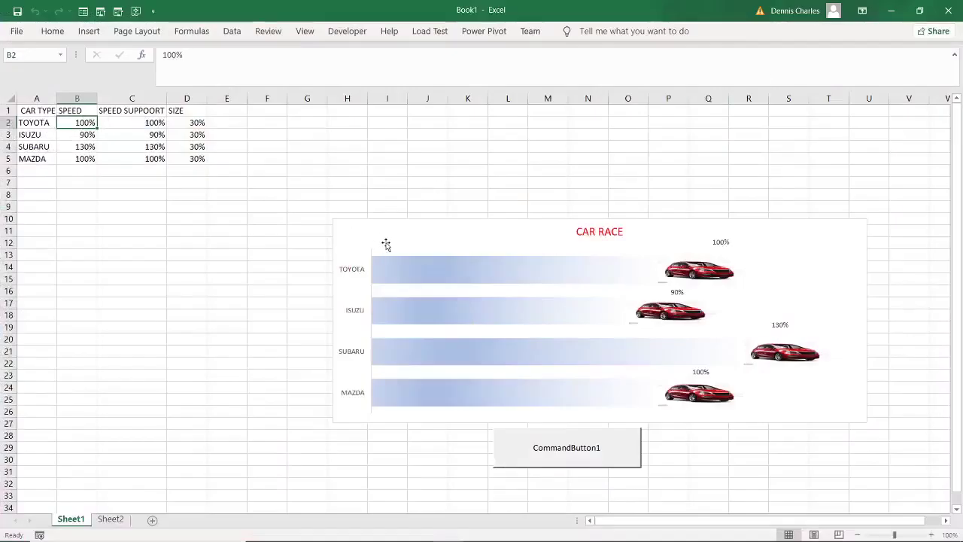
click(576, 444)
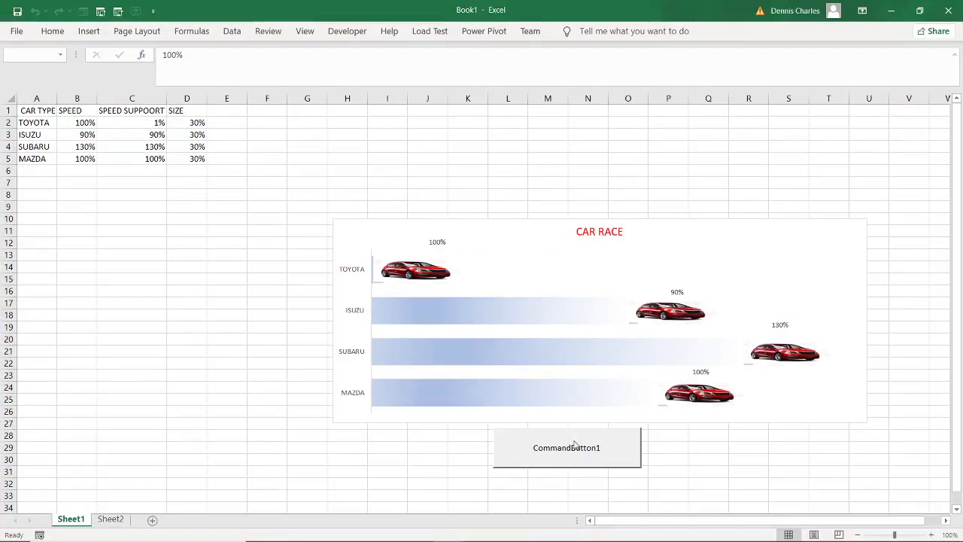
click(569, 458)
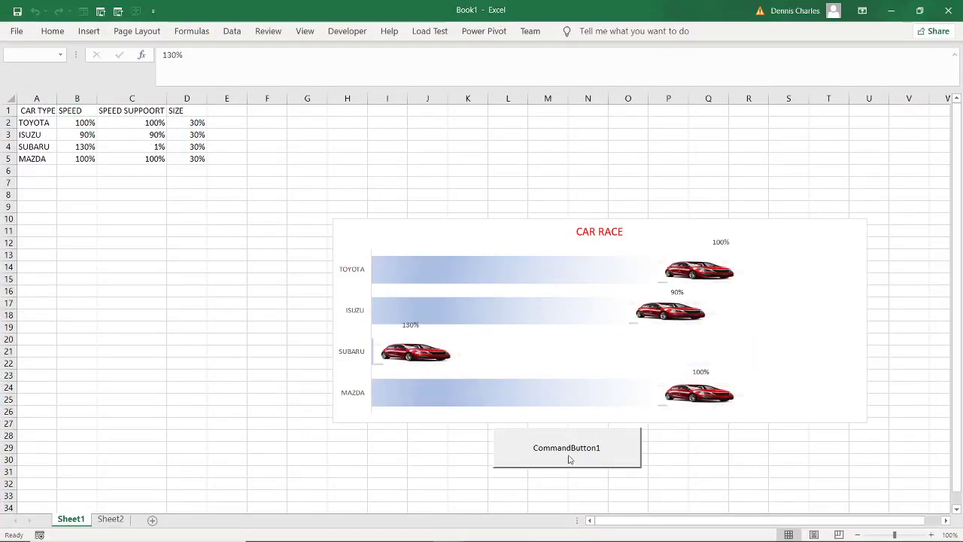
click(569, 458)
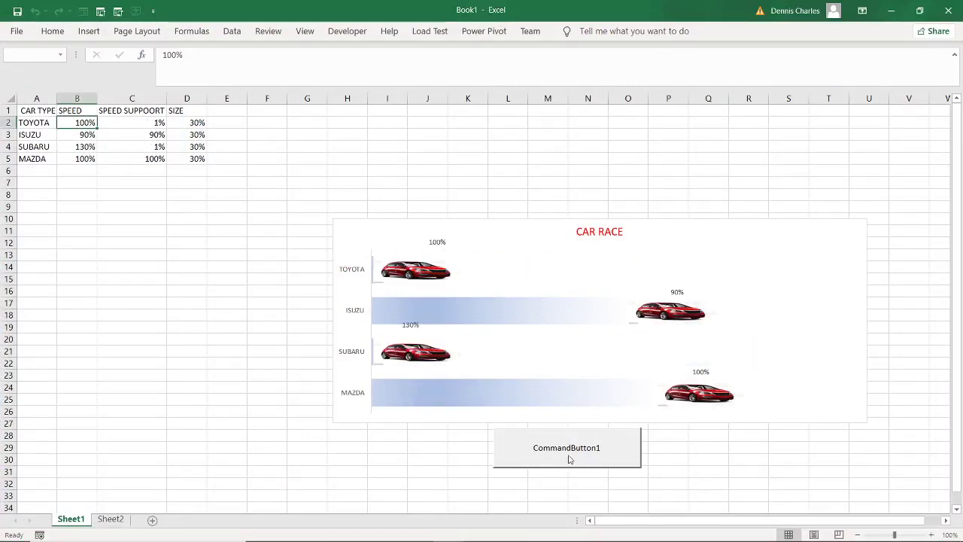
click(570, 458)
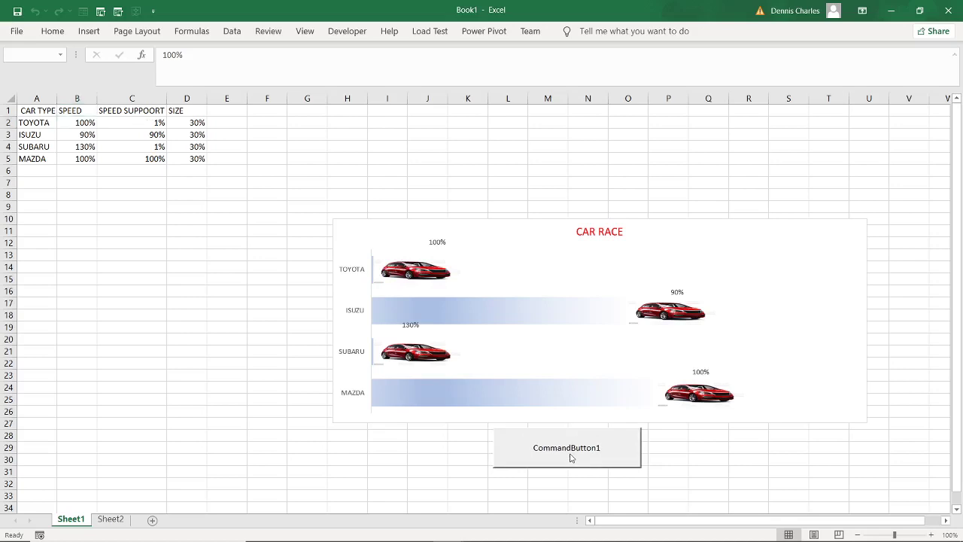
click(571, 457)
click(557, 455)
click(593, 443)
click(561, 455)
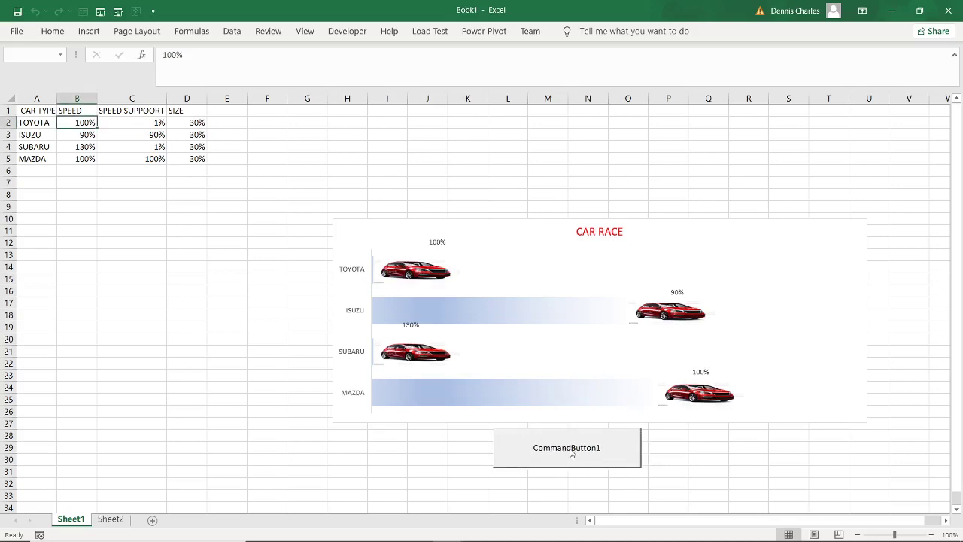
click(570, 453)
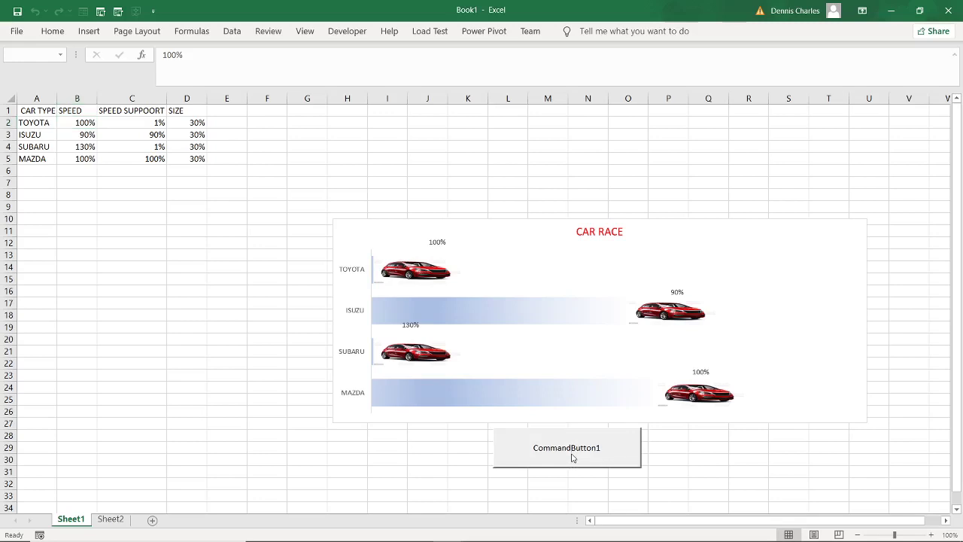
- Check cell C2's value, then rerun the car race macro three more times
click(139, 201)
click(129, 126)
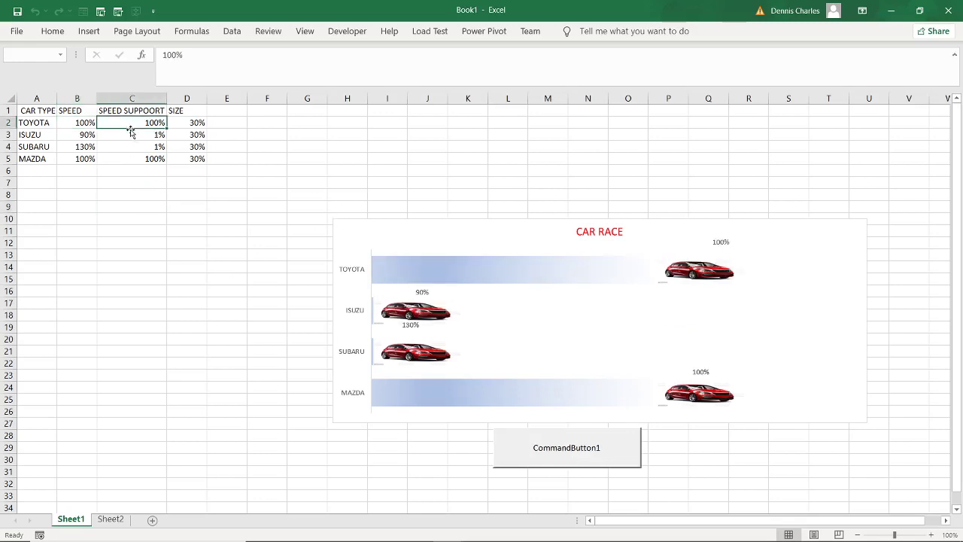
click(561, 459)
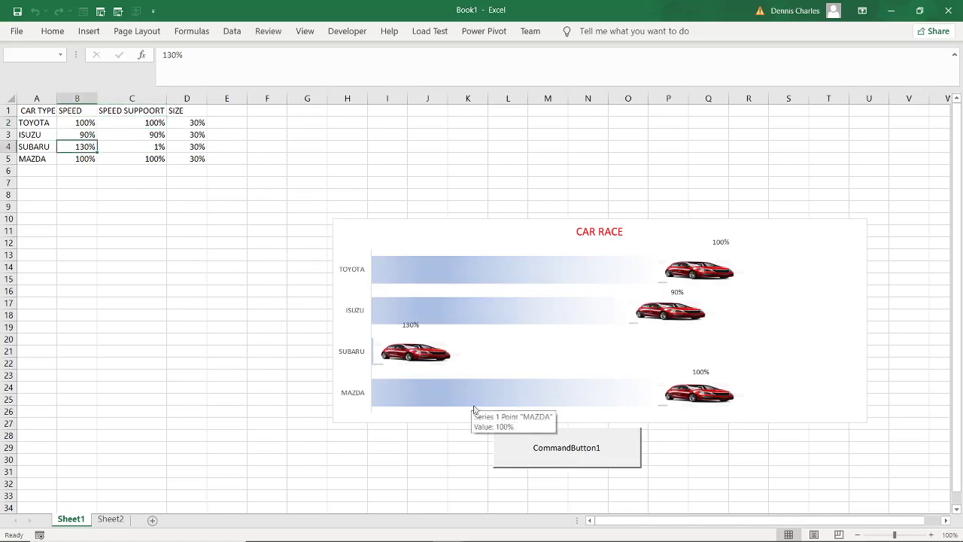
click(560, 452)
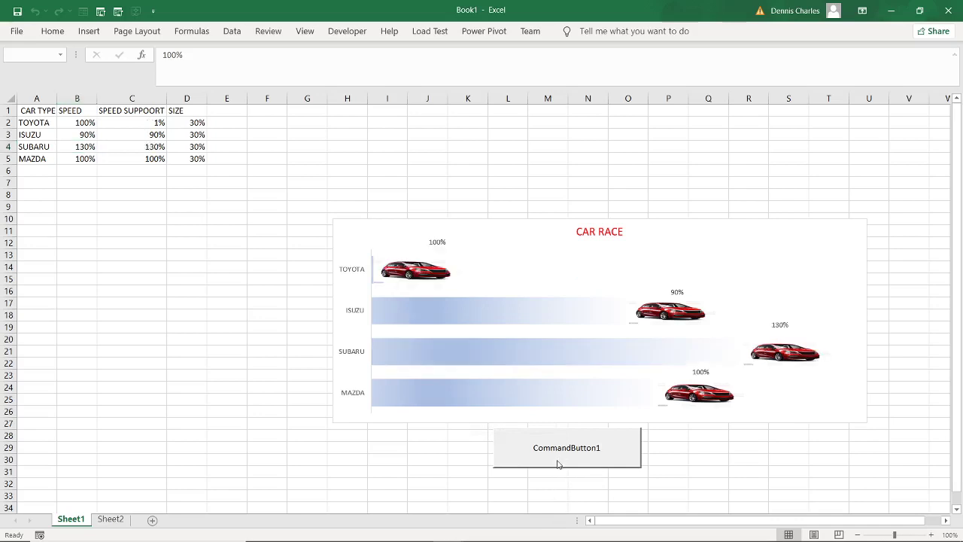
click(559, 464)
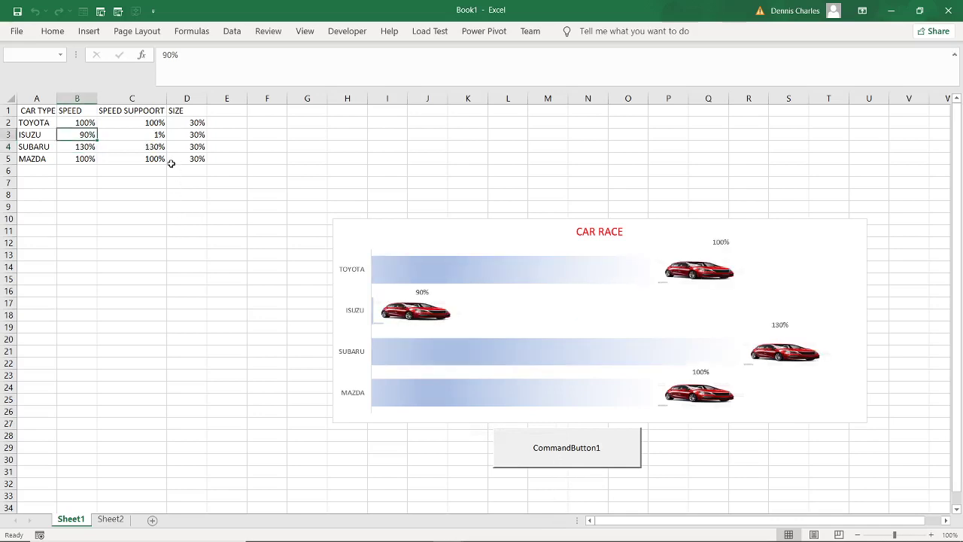